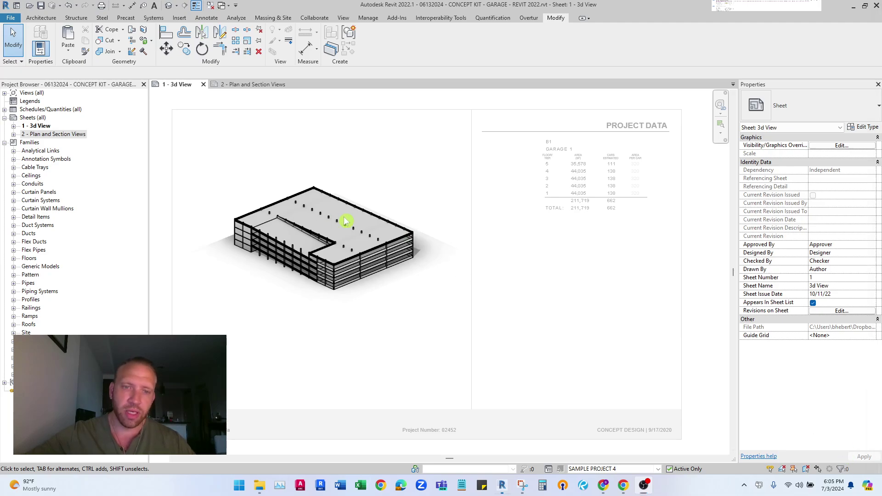
Activate the 3D viewport on the 1 - 3d View sheet and orbit the garage model.
scroll(331, 227, "up", 4)
double_click(571, 313)
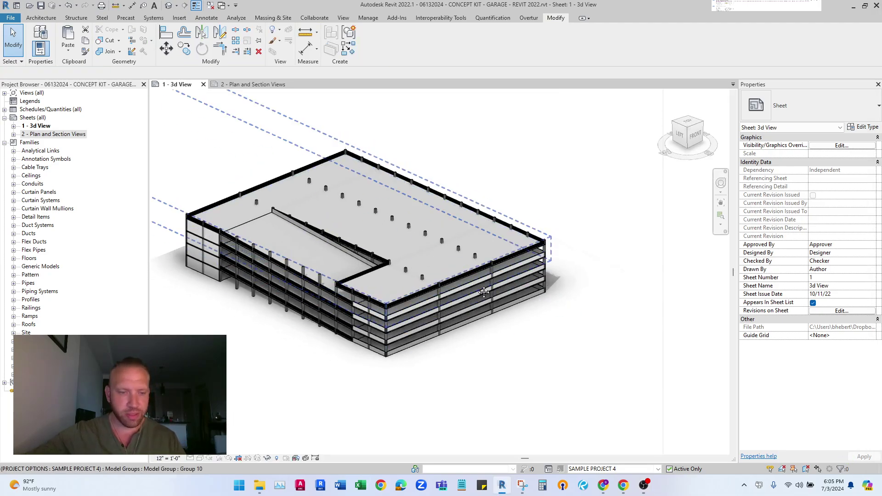
middle_click_drag(535, 365, 547, 346, "shift")
middle_click_drag(253, 361, 244, 343, "shift")
scroll(244, 342, "down", 5)
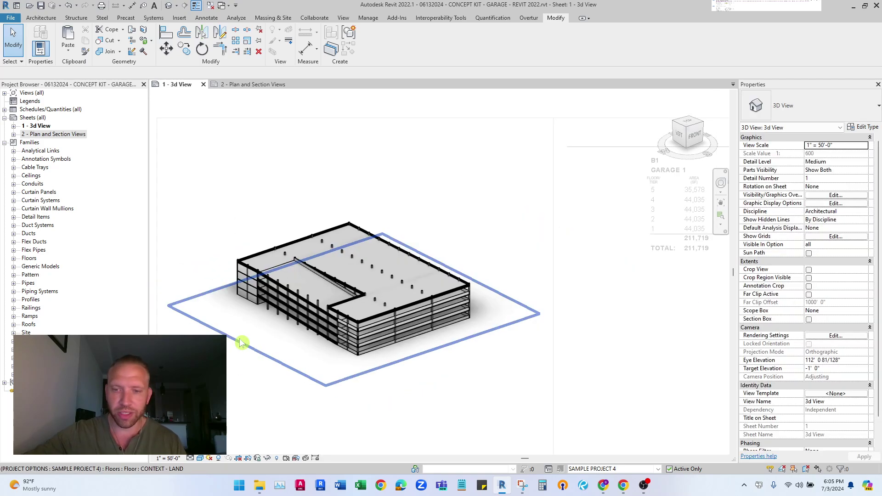
middle_click_drag(412, 390, 464, 375)
scroll(414, 381, "up", 1)
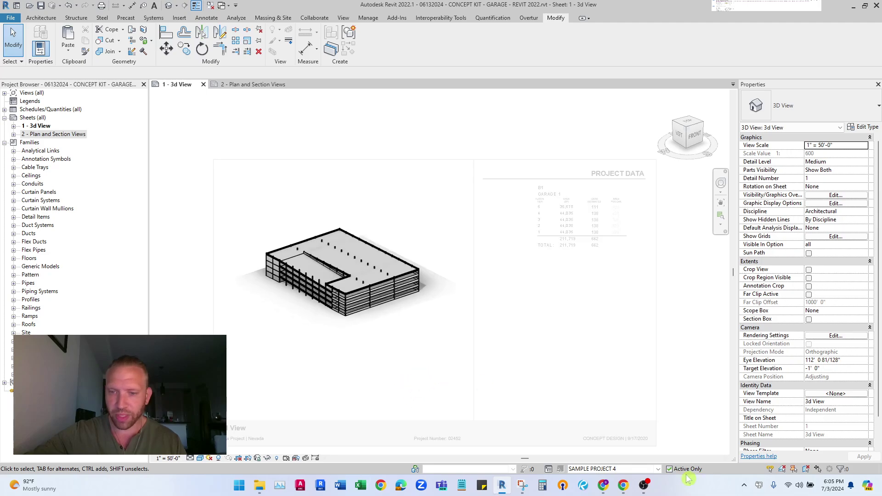
left_click(659, 469)
left_click(597, 402)
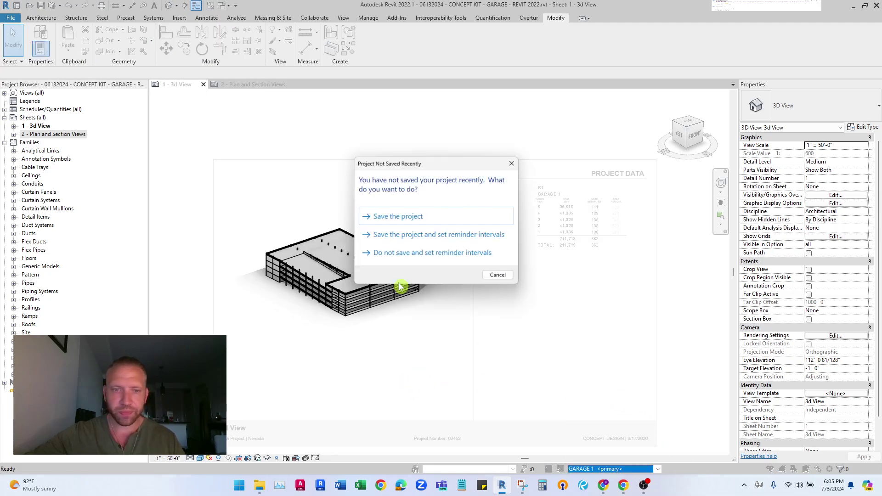
left_click(515, 161)
left_click(268, 85)
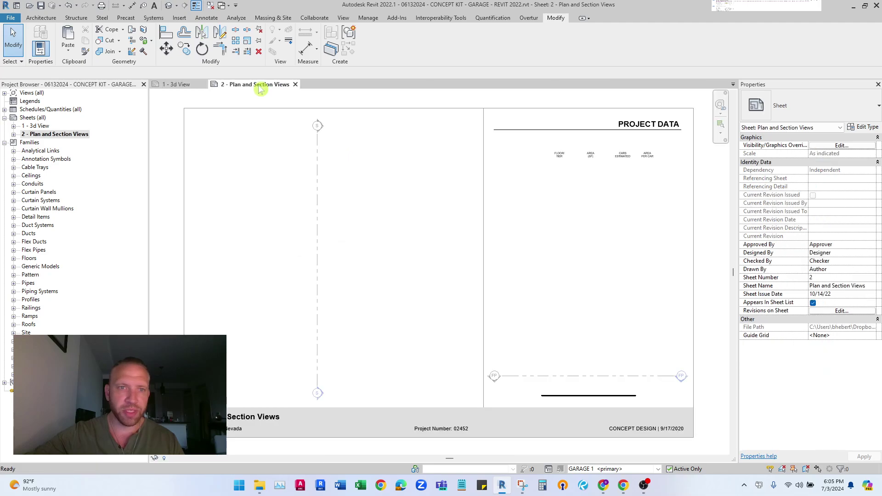
double_click(367, 229)
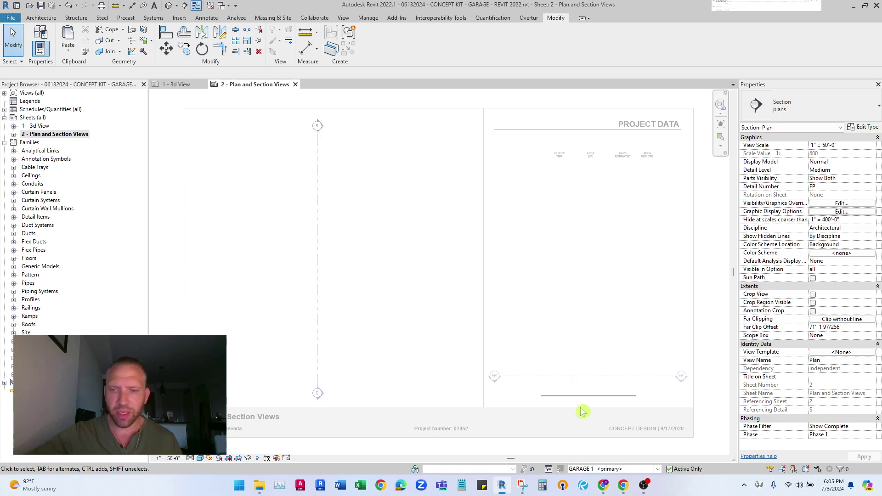
left_click(658, 469)
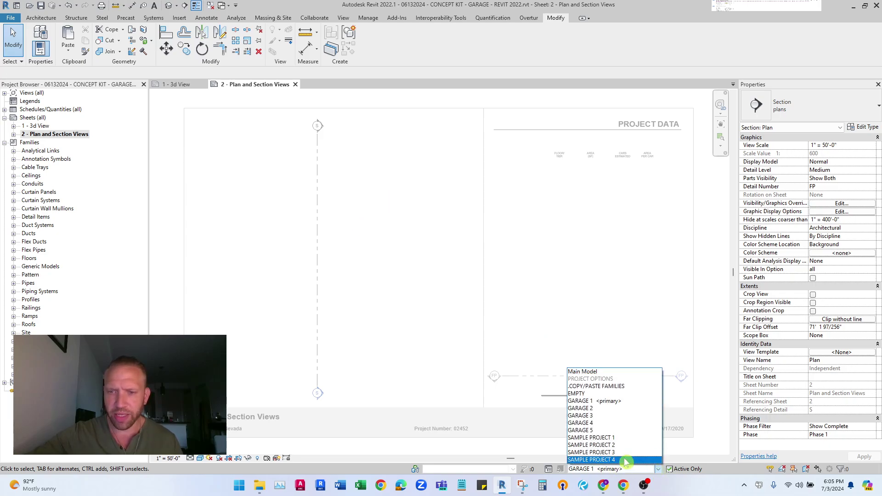
left_click(625, 460)
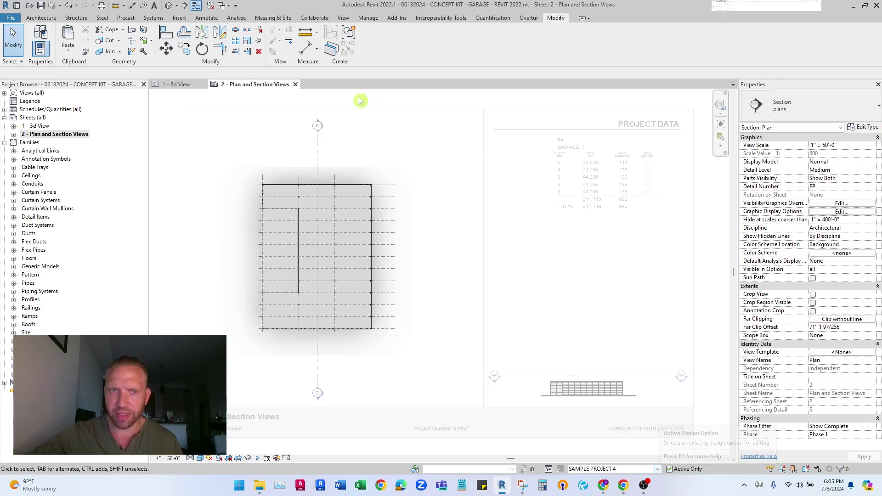
left_click(177, 84)
scroll(554, 247, "up", 5)
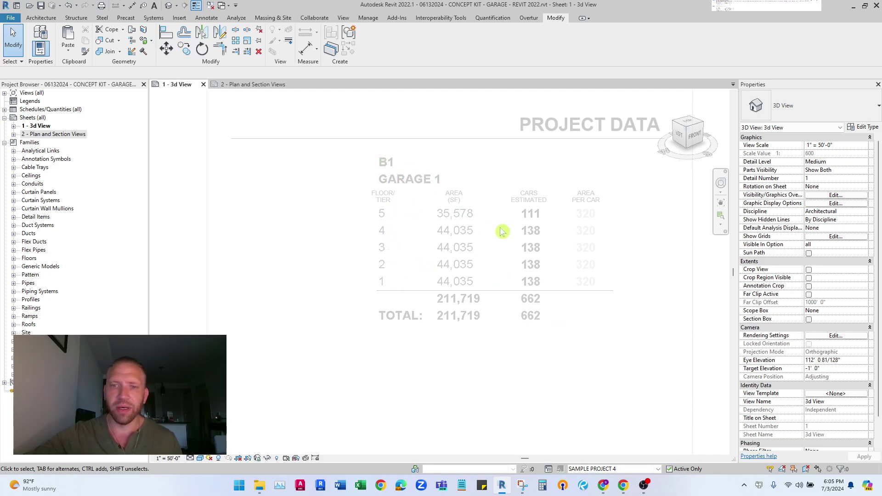
scroll(551, 299, "down", 4)
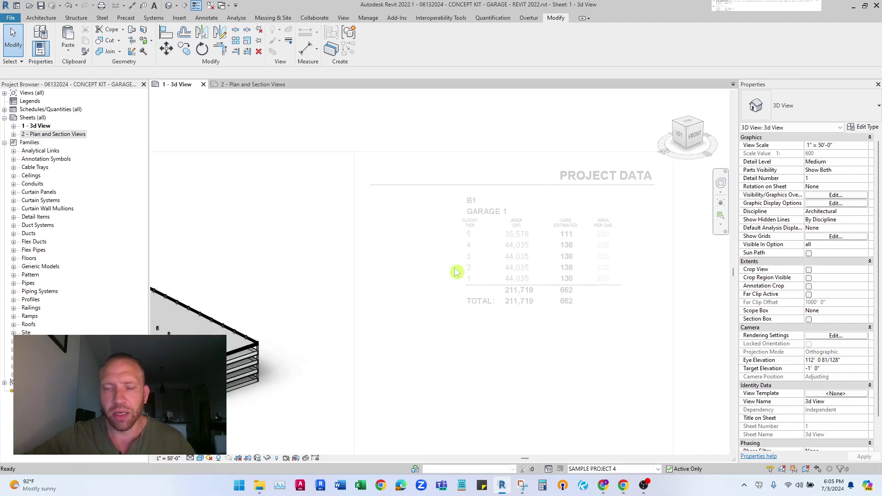
scroll(423, 276, "down", 2)
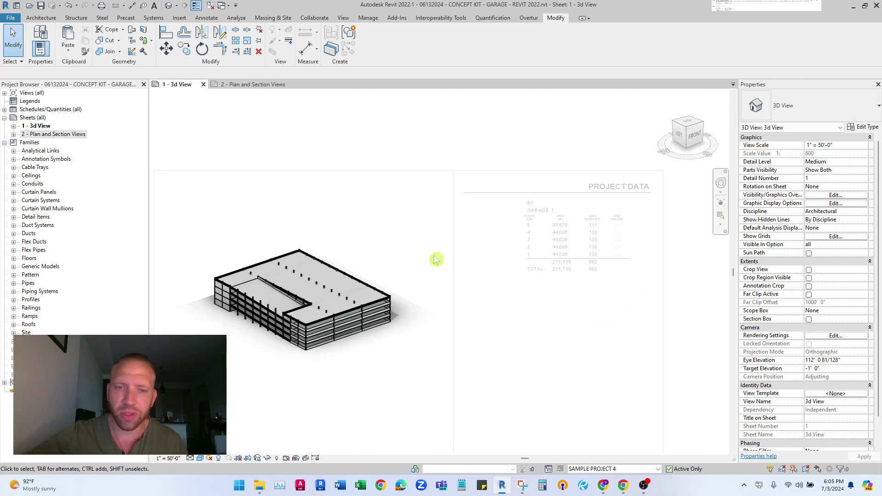
scroll(435, 260, "down", 1)
scroll(561, 383, "down", 1)
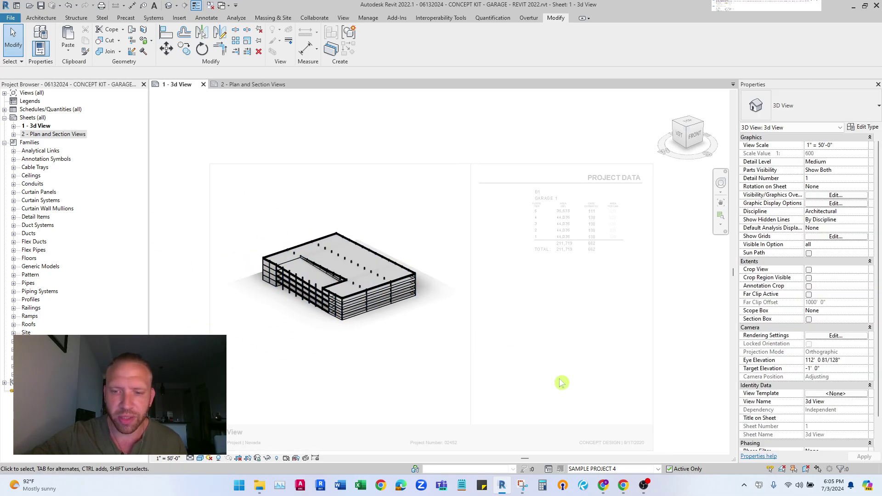
On the 2 - Plan and Section Views sheet, make .COPY/PASTE FAMILIES the active design option.
left_click(658, 468)
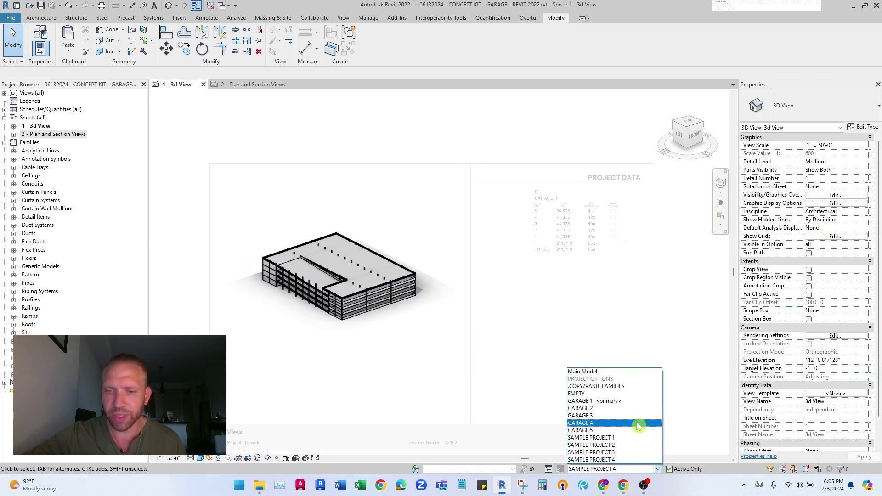
left_click(606, 401)
left_click(252, 85)
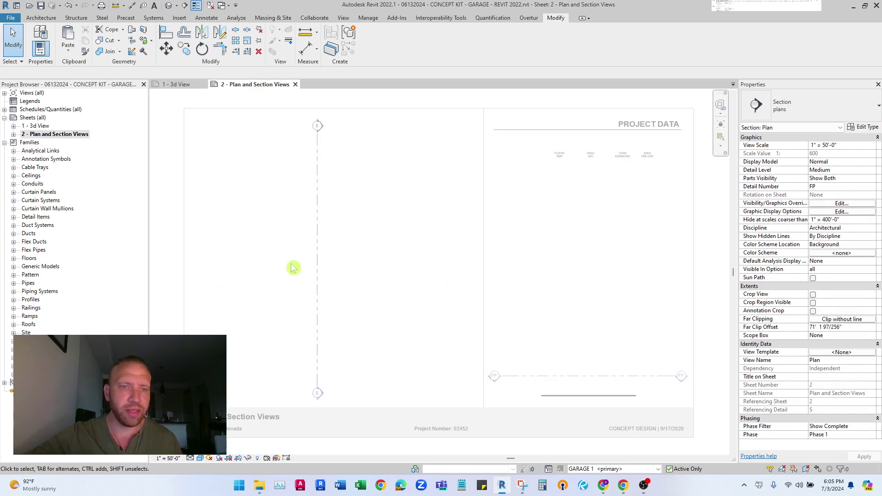
left_click(659, 468)
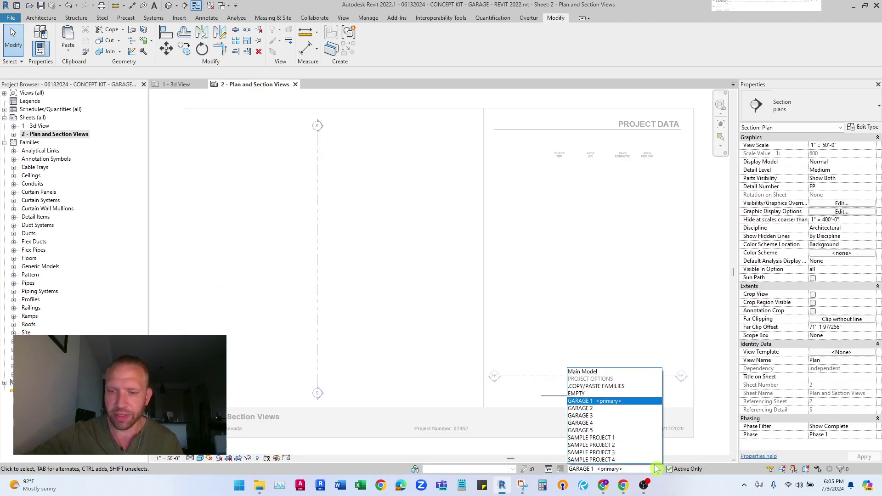
left_click(610, 391)
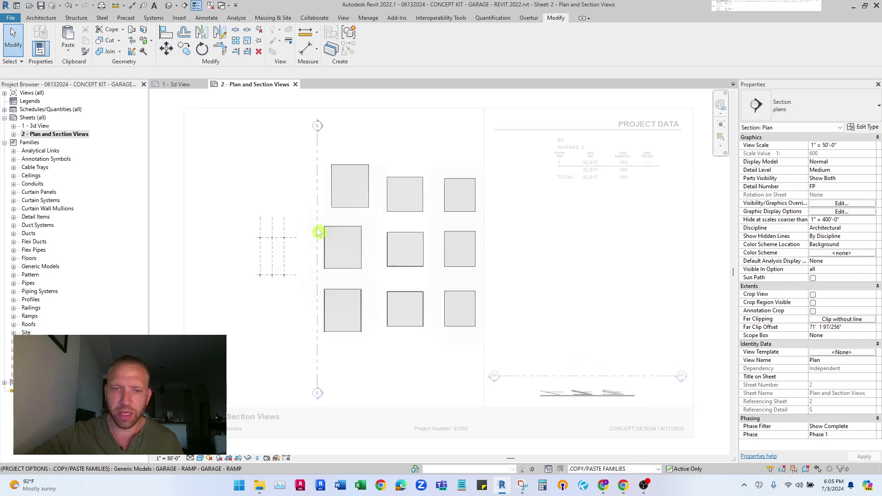
Select the garage ramp and the square floor pad, checking them in the 3D sheet.
left_click(369, 319)
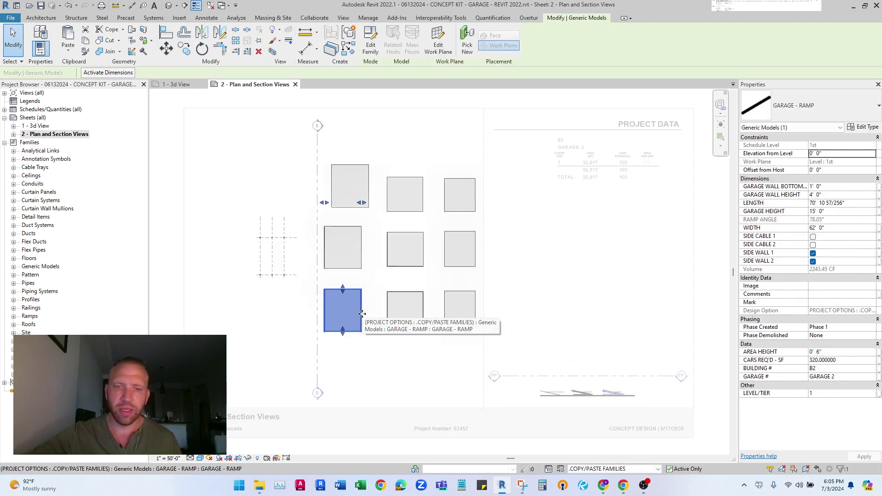
left_click(397, 329, "ctrl")
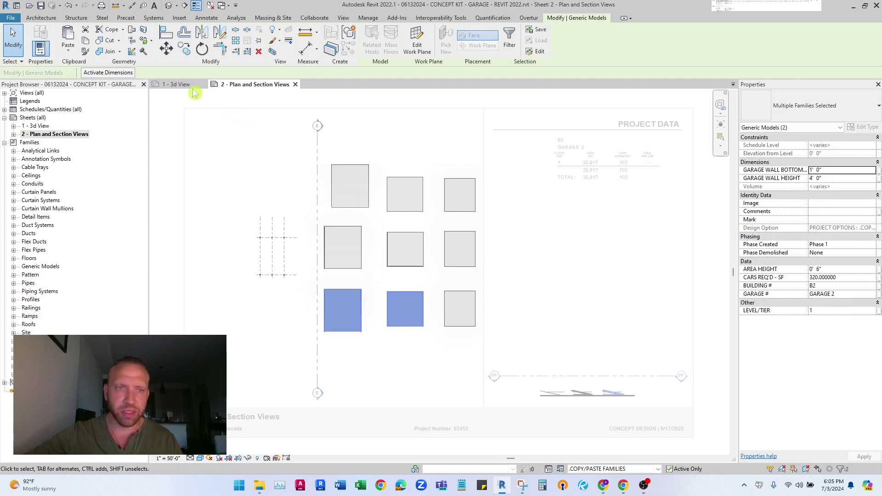
left_click(193, 85)
middle_click_drag(331, 279, 259, 312, "shift")
scroll(259, 312, "up", 6)
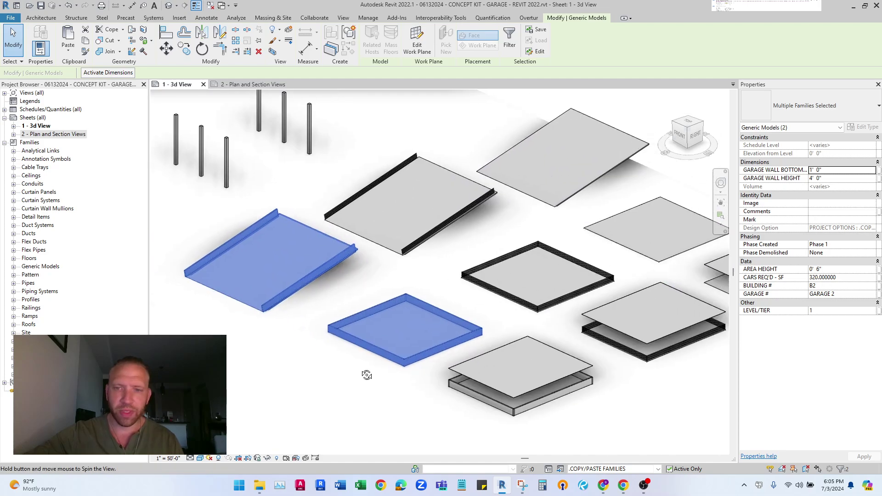
middle_click_drag(365, 374, 339, 341, "shift")
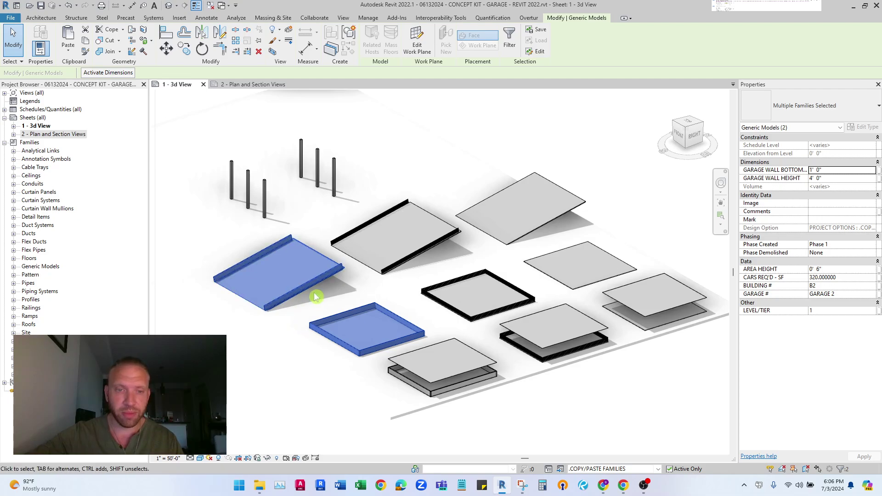
Switch to the GARAGE 1 design option and paste them Aligned to Same Place.
left_click(657, 469)
left_click(621, 405)
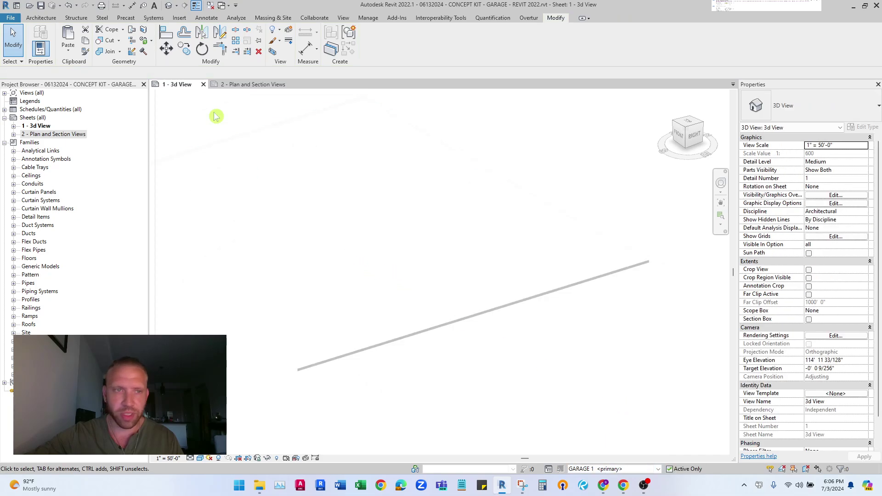
left_click(68, 51)
left_click(104, 137)
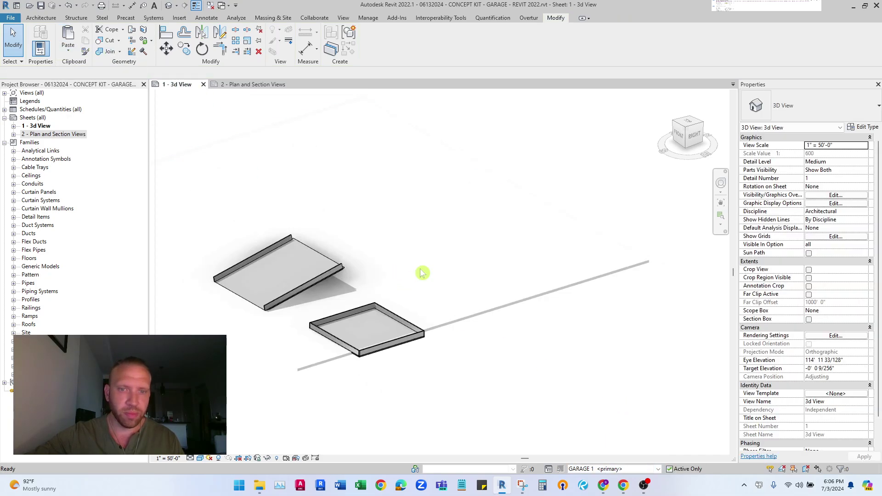
In the plan viewport, move the ramp and the garage floor up and to the left.
left_click(260, 86)
double_click(337, 296)
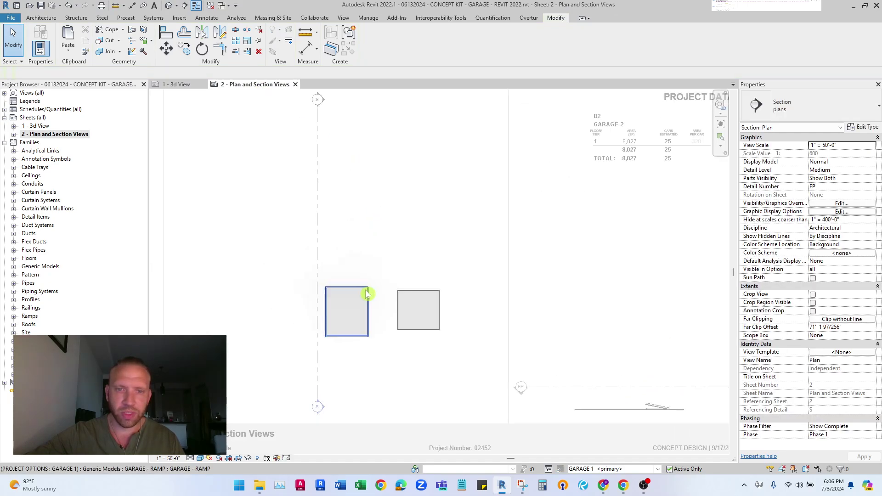
left_click(366, 294)
left_click_drag(368, 307, 287, 275)
left_click(427, 291)
left_click_drag(427, 291, 359, 235)
scroll(358, 235, "up", 2)
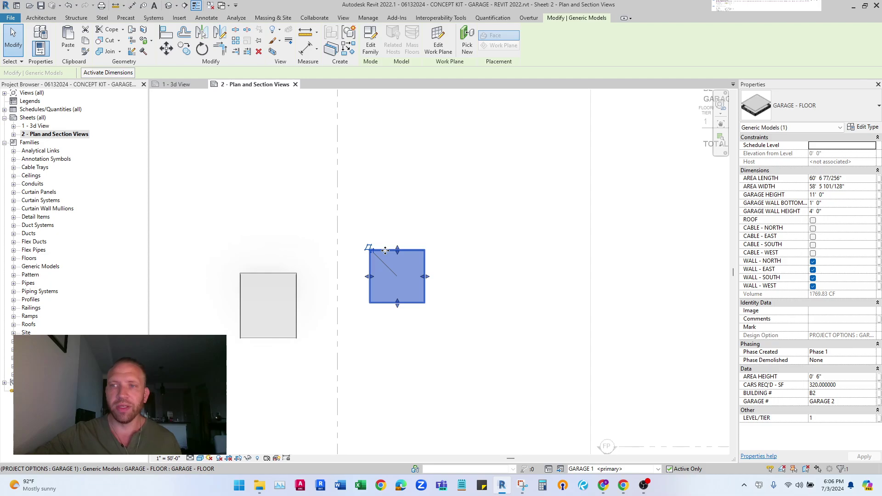
Stretch the garage floor to 81' 4 33/64" by 181' 3 99/256".
left_click(183, 85)
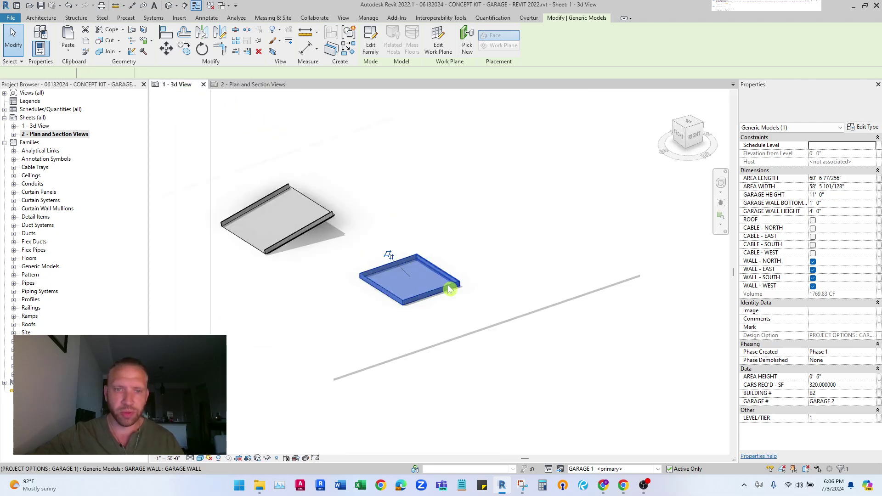
left_click(561, 377)
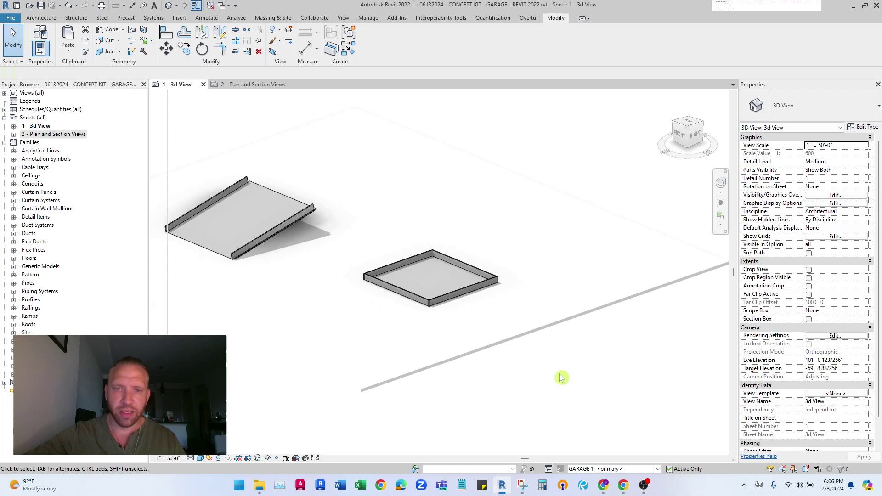
scroll(431, 337, "up", 2)
left_click(255, 85)
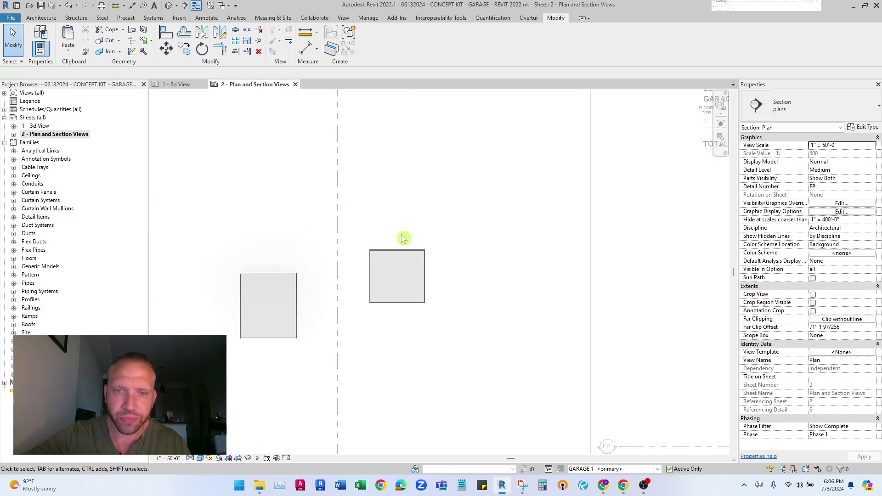
left_click(398, 250)
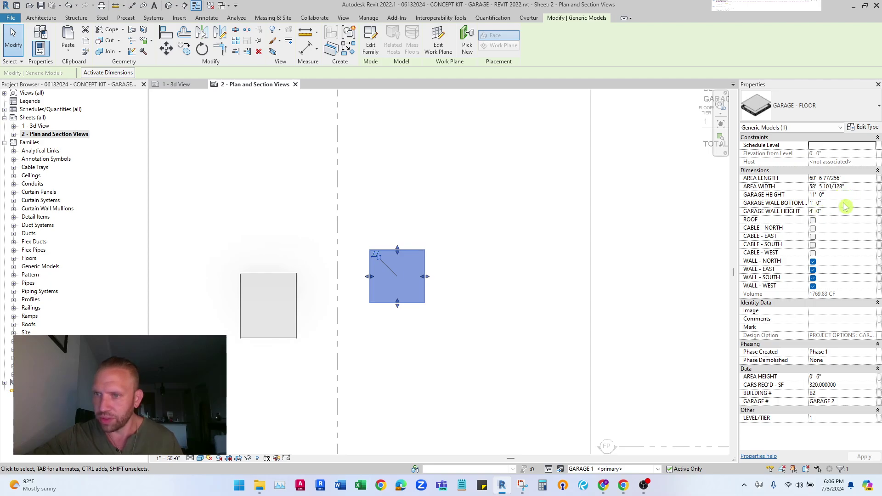
left_click_drag(398, 249, 399, 186)
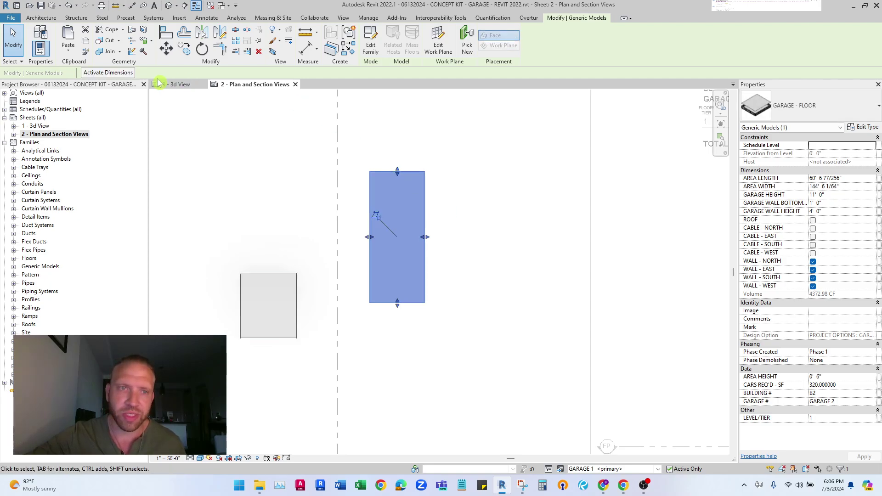
left_click(177, 84)
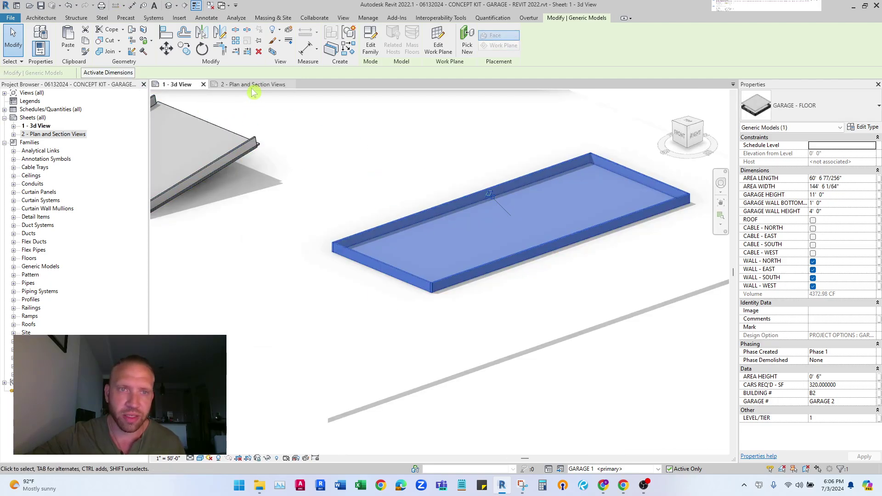
left_click(254, 84)
left_click_drag(444, 232, 464, 239)
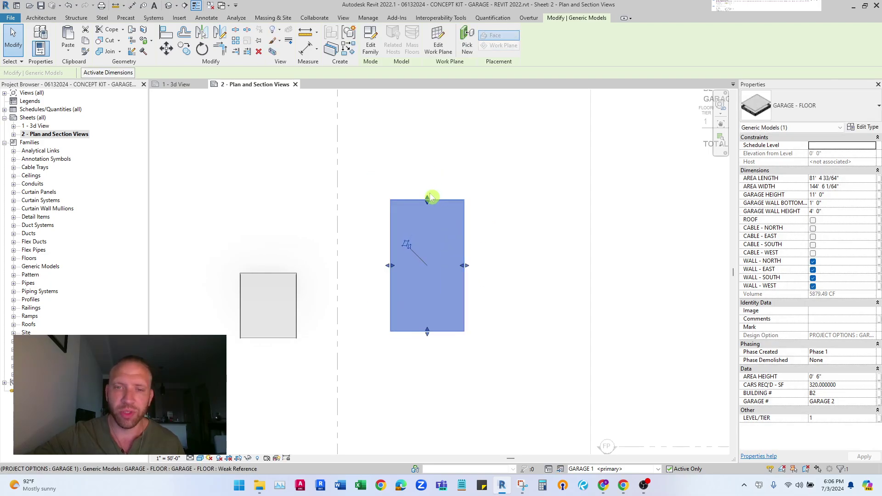
left_click_drag(427, 199, 429, 167)
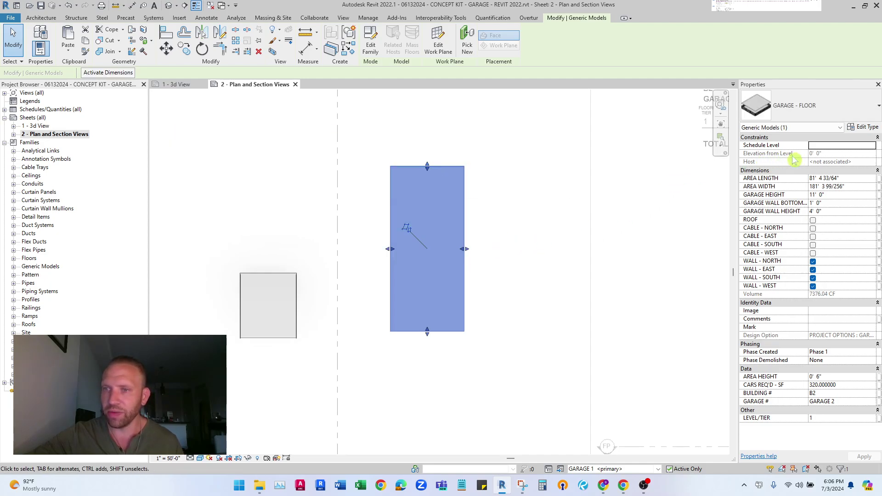
Host the garage floor on the Level : 1st work plane.
left_click(442, 224)
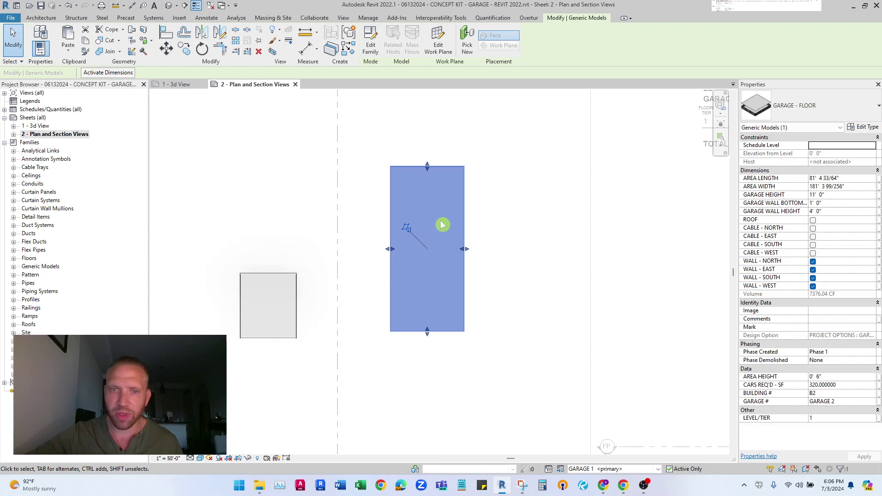
left_click(438, 44)
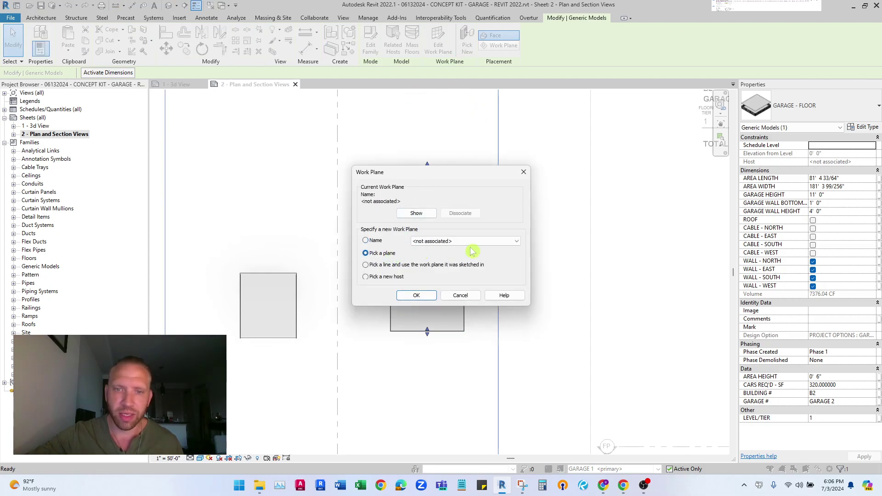
left_click(366, 240)
left_click(439, 241)
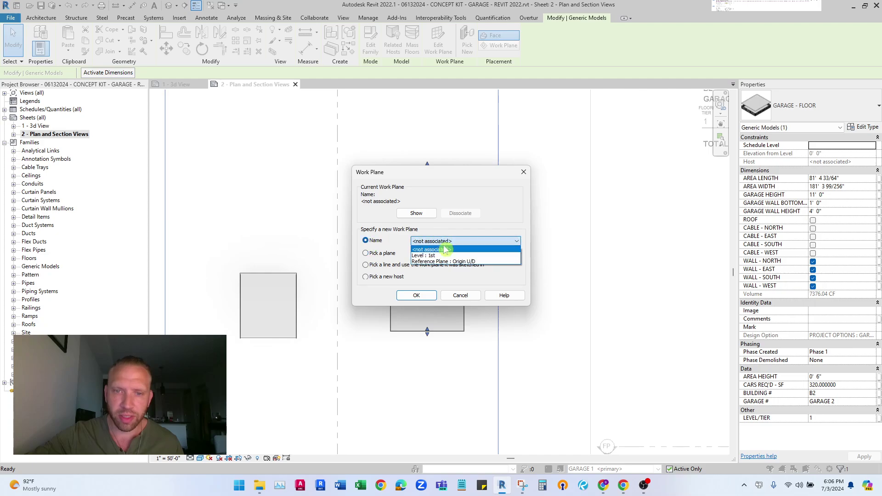
left_click(438, 255)
left_click(421, 295)
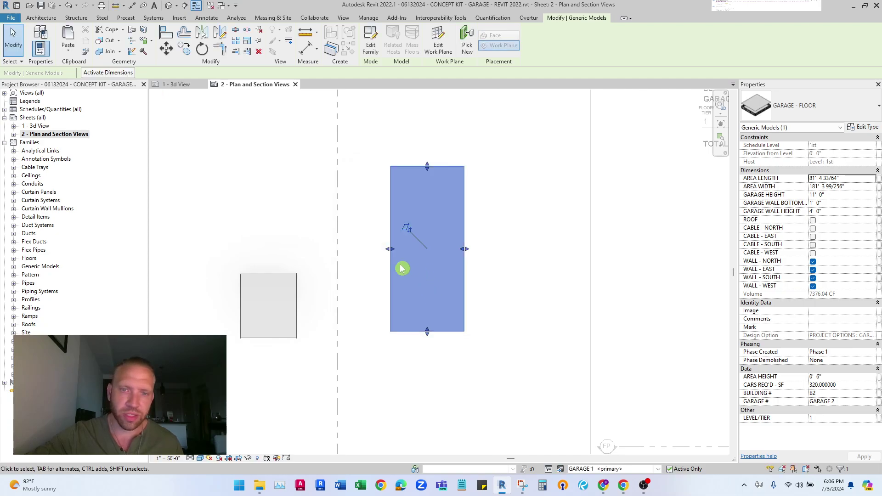
Resize the garage floor to AREA WIDTH 241' 6" and AREA LENGTH 122' 0".
left_click_drag(403, 224, 394, 232)
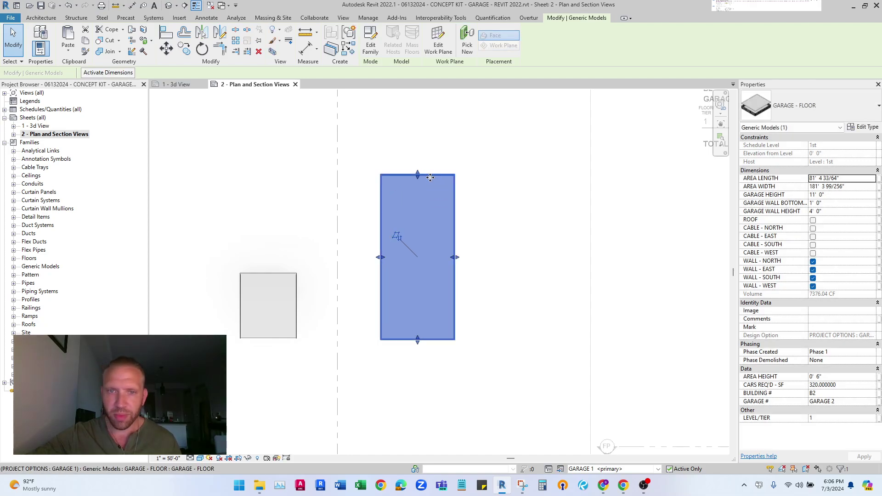
left_click_drag(418, 175, 453, 190)
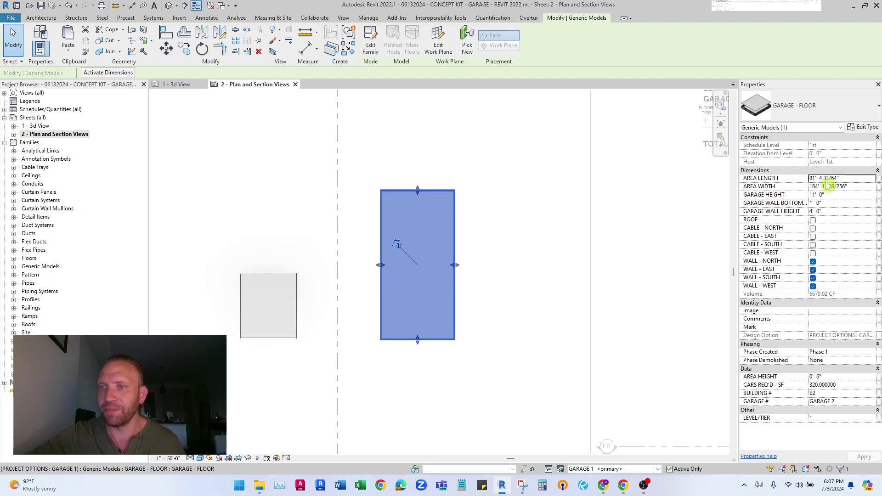
left_click(862, 187)
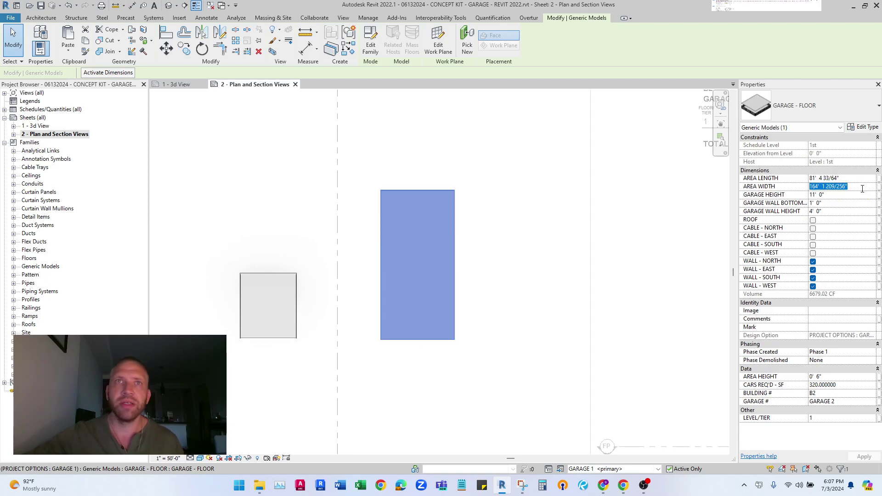
type("241")
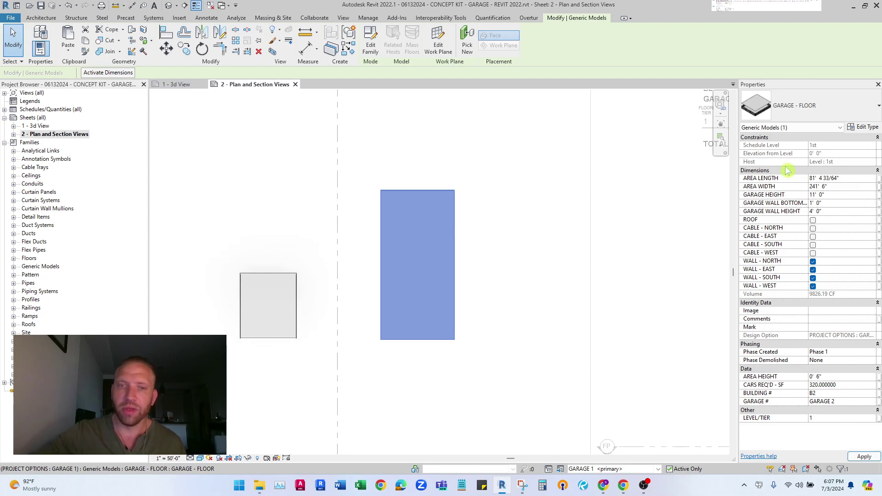
key("Return")
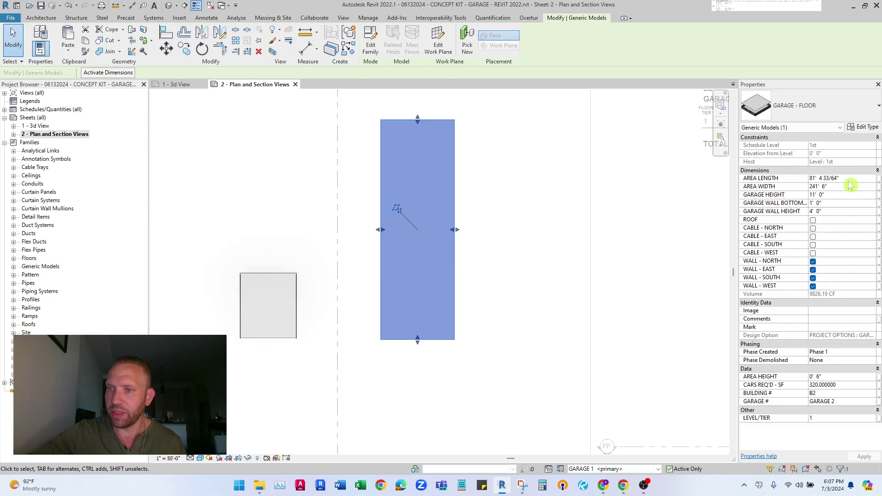
left_click(851, 178)
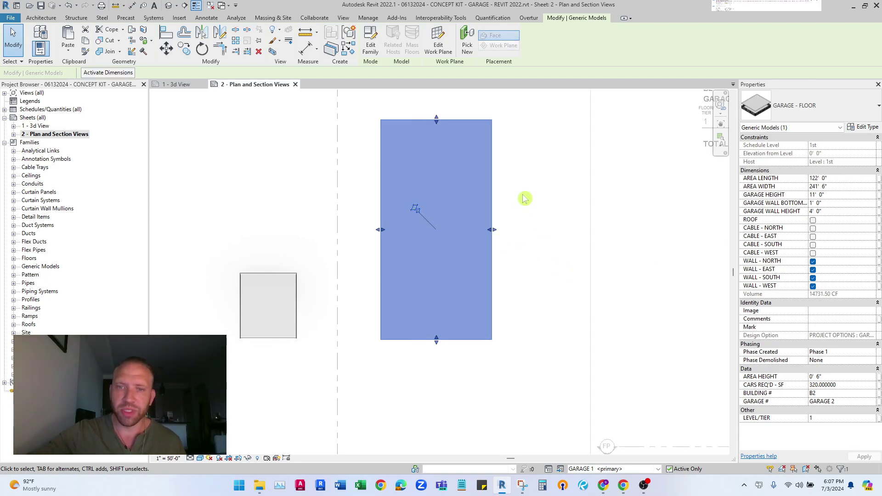
left_click(513, 212)
left_click(501, 202)
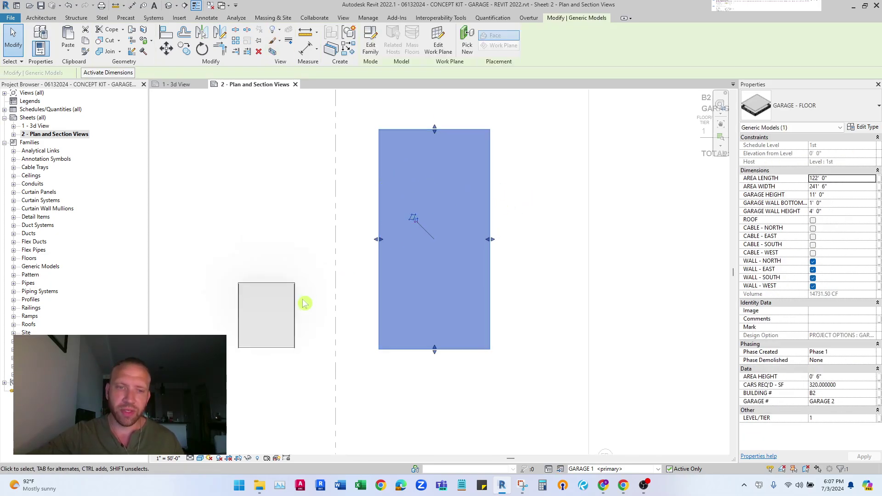
Move the ramp and stretch it to about 160' 1 189/256" long.
left_click_drag(295, 303, 296, 194)
left_click_drag(267, 117, 287, 117)
middle_click_drag(310, 149, 317, 230)
scroll(311, 223, "down", 1)
left_click_drag(296, 202, 321, 202)
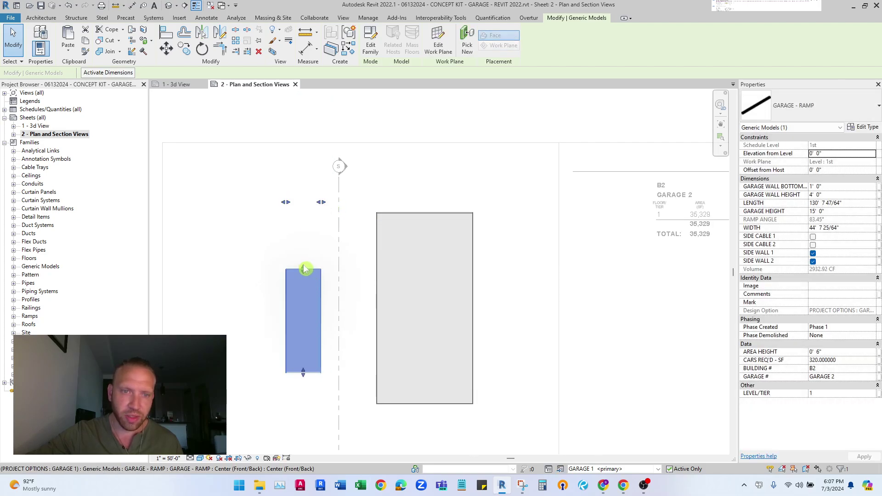
left_click_drag(305, 268, 308, 236)
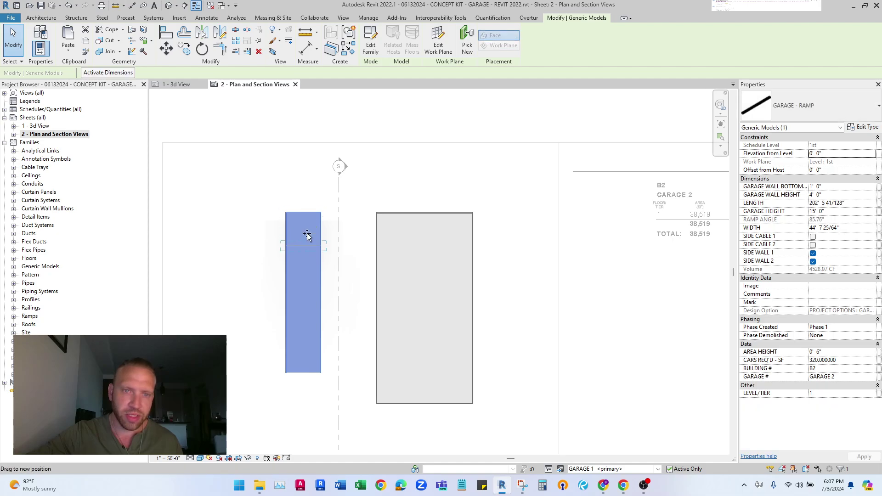
Pan the 3D view to frame the lengthened ramp beside the floor.
left_click(183, 85)
scroll(351, 219, "down", 1)
middle_click_drag(356, 235, 344, 279)
scroll(343, 279, "up", 1)
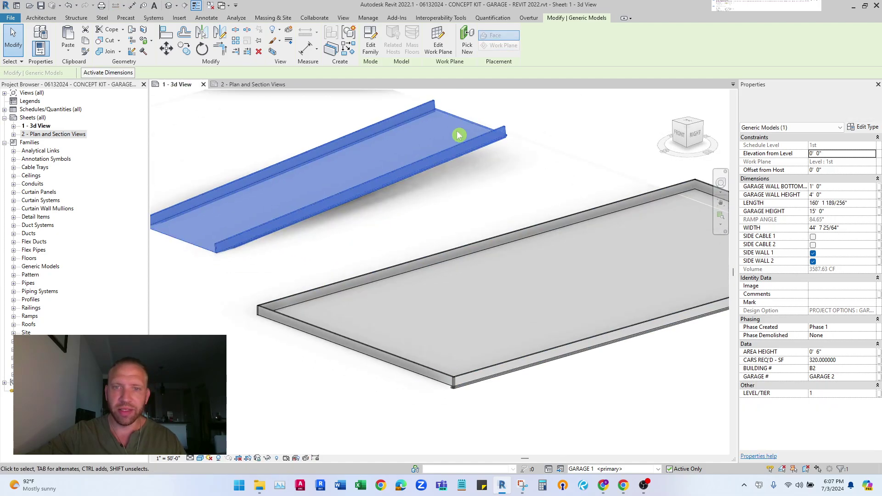
scroll(441, 201, "down", 1)
middle_click_drag(441, 201, 419, 244)
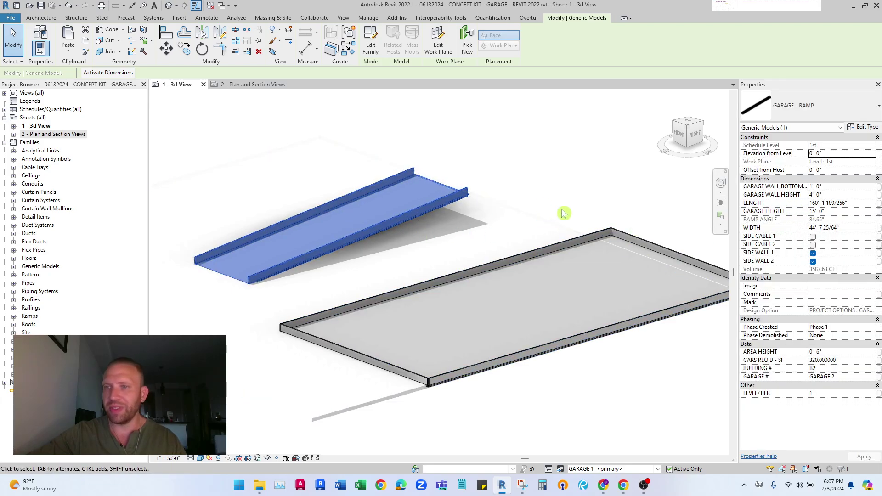
Set the ramp's GARAGE HEIGHT to 11' 0".
left_click(846, 212)
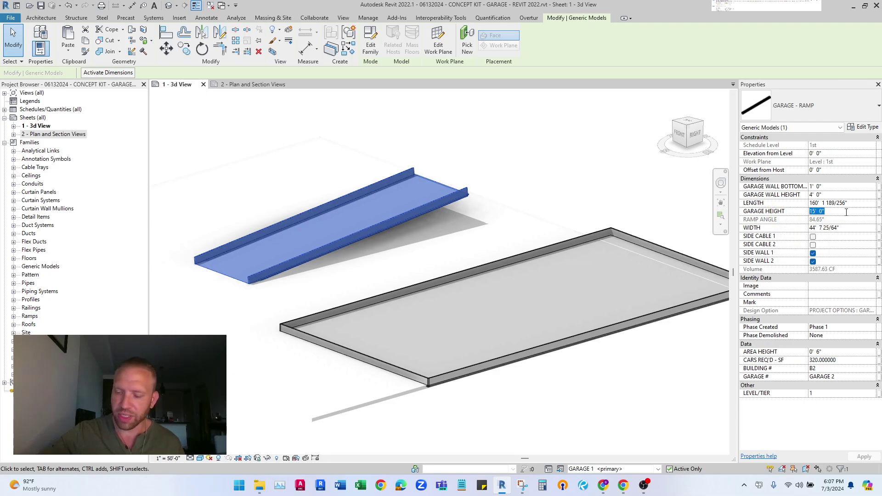
type("11")
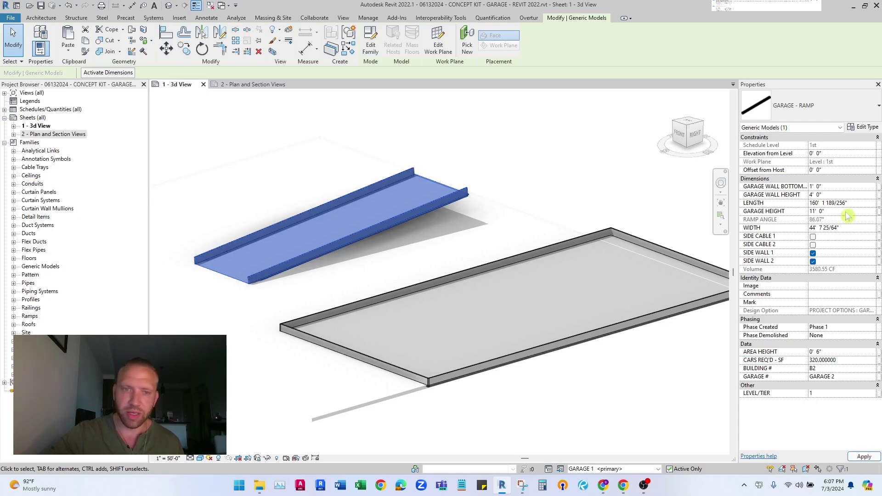
key("Return")
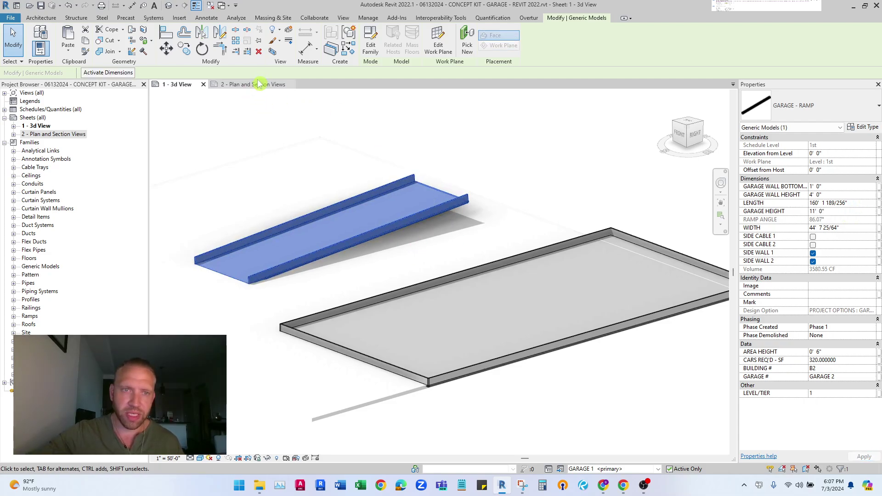
In plan, set the ramp WIDTH to 60' 3" and begin editing its LENGTH.
left_click(260, 84)
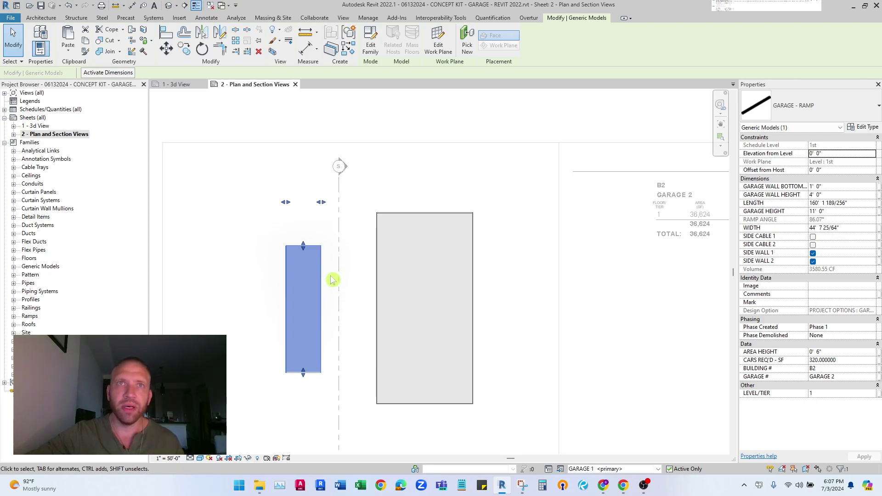
left_click_drag(285, 202, 277, 204)
left_click(855, 228)
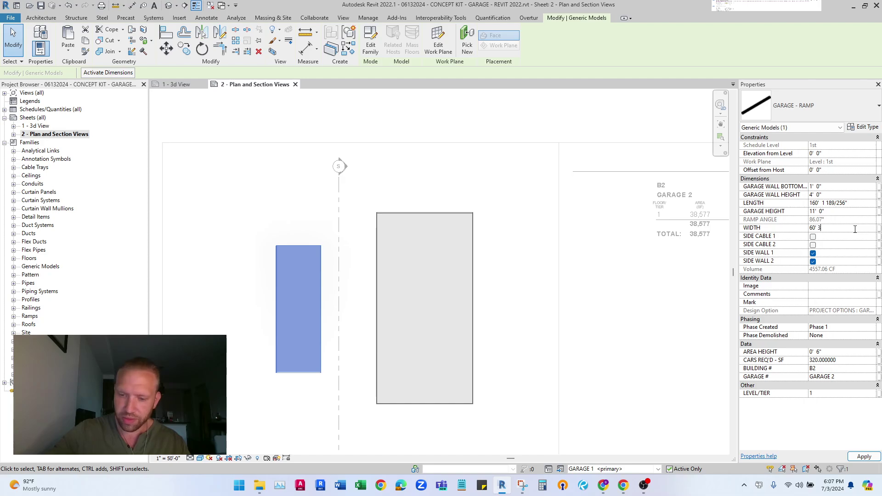
type("60' 3")
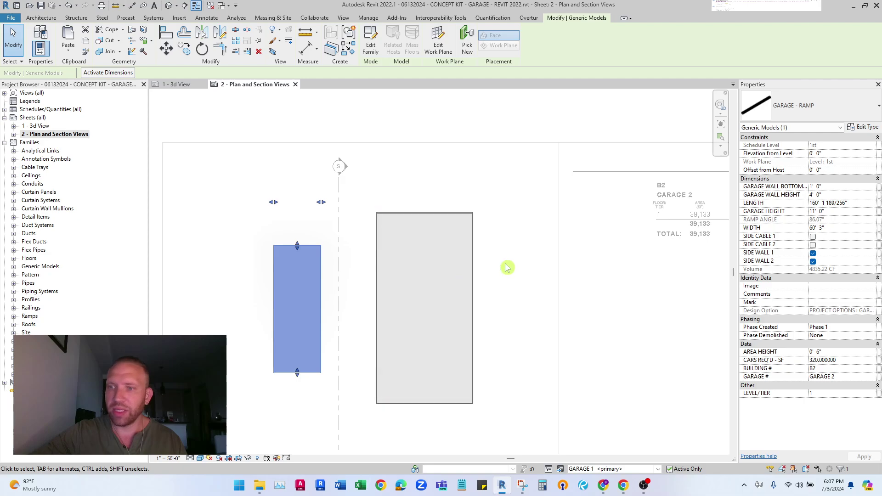
left_click(856, 203)
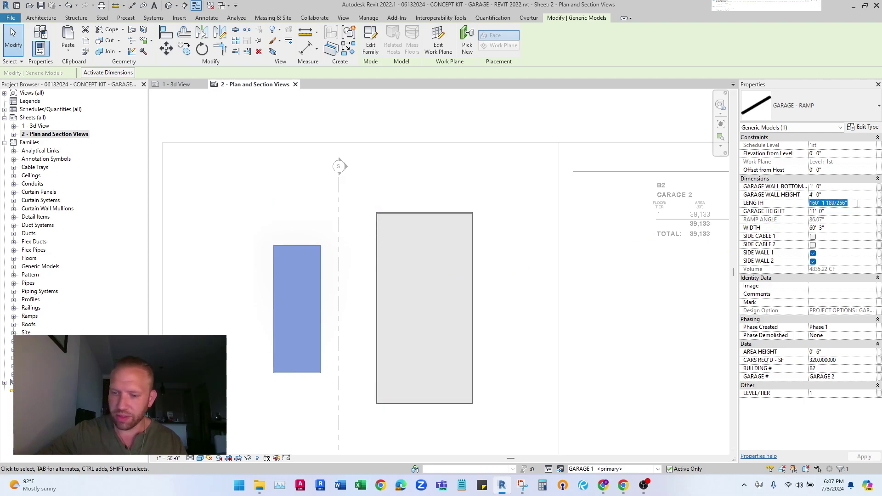
Set the ramp LENGTH to 160' and move the ramp from its edge midpoint.
type("160'  0")
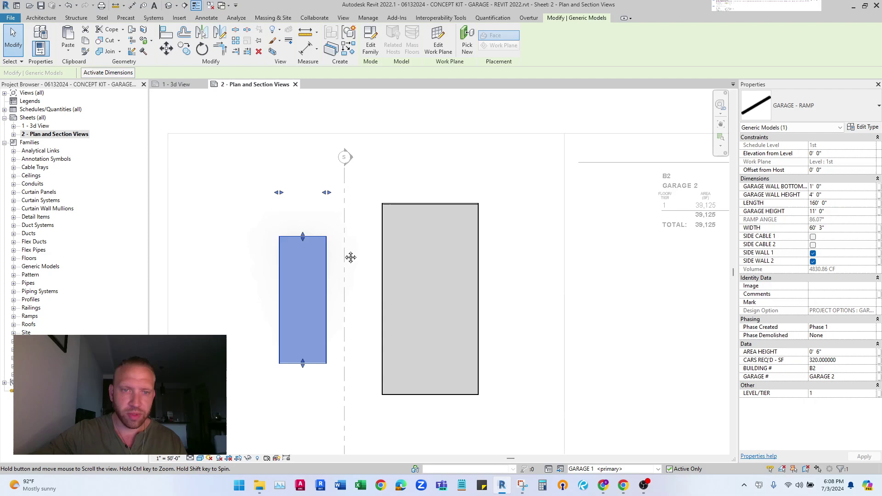
scroll(350, 257, "up", 1)
left_click(167, 49)
scroll(339, 283, "up", 7)
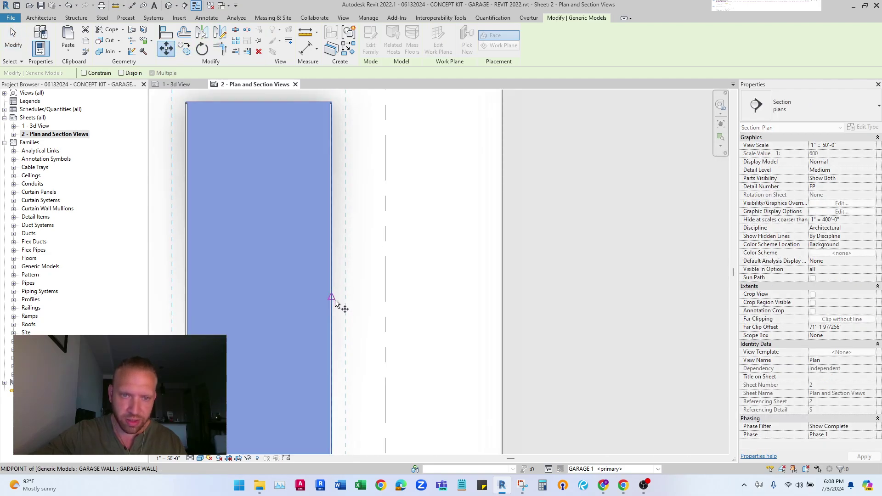
scroll(335, 300, "up", 6)
left_click(331, 298)
scroll(332, 298, "down", 7)
scroll(465, 277, "up", 2)
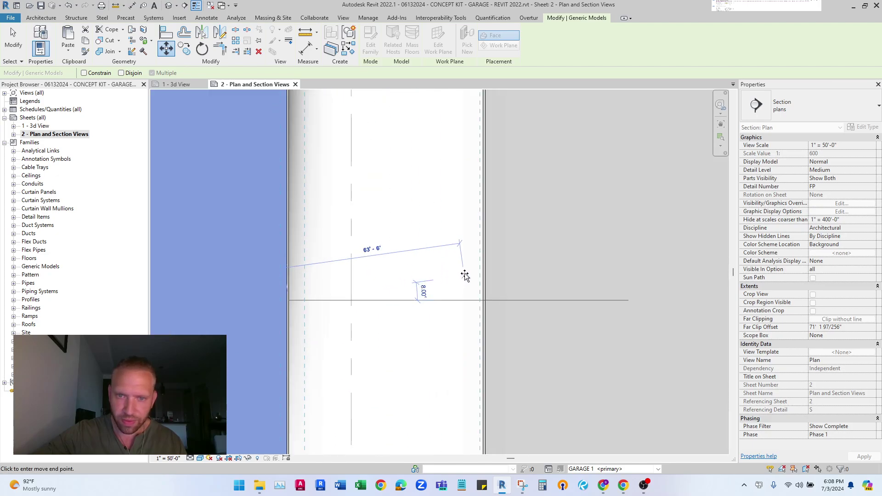
scroll(482, 276, "down", 4)
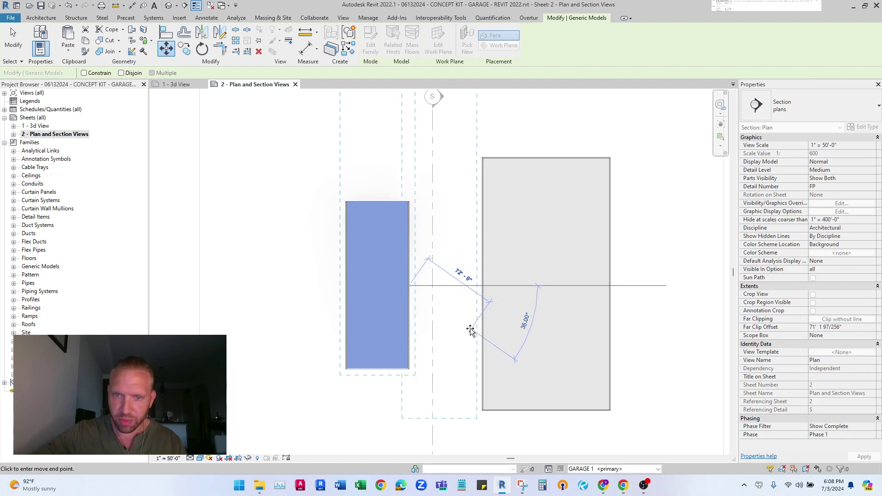
left_click(489, 329)
Move the ramp again so it sits flush against the garage floor's edge.
left_click(166, 48)
scroll(441, 294, "up", 1)
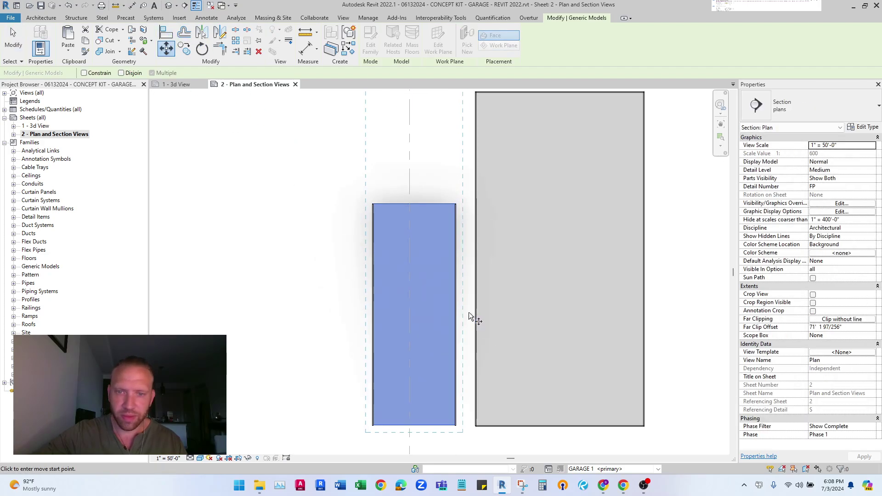
left_click(473, 265)
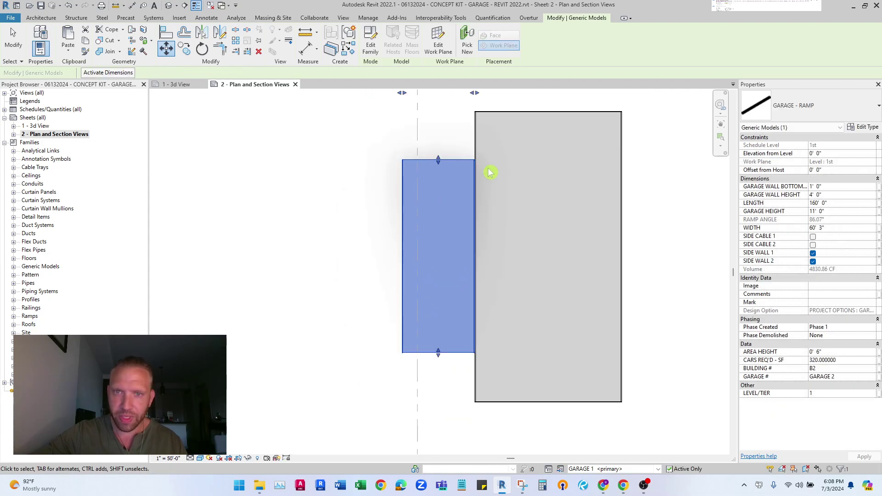
scroll(468, 138, "up", 4)
left_click(367, 183)
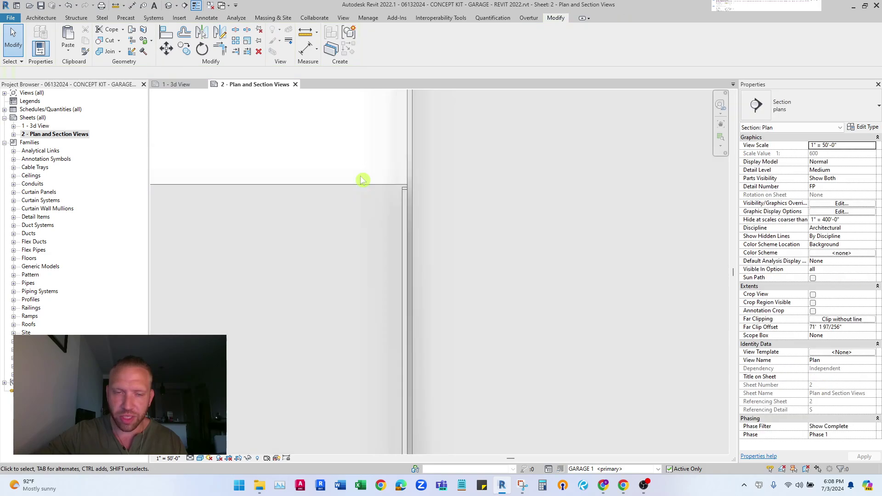
scroll(365, 181, "down", 4)
middle_click_drag(385, 203, 378, 202)
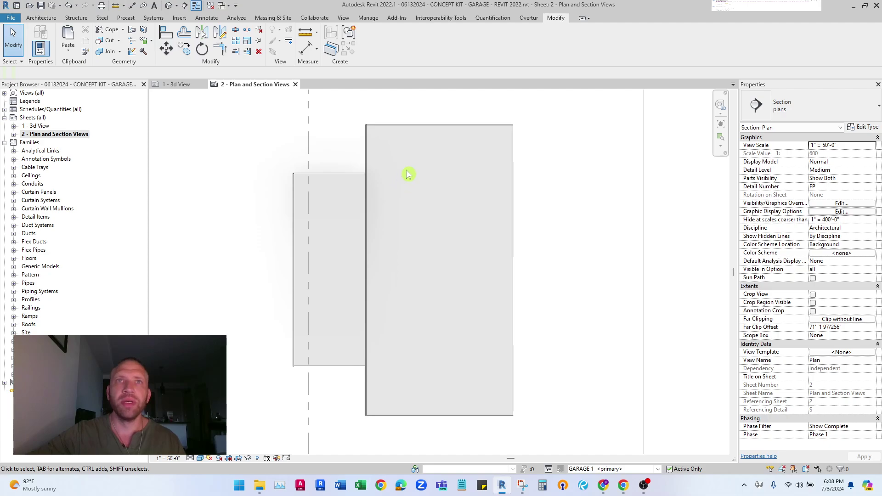
scroll(363, 157, "up", 2)
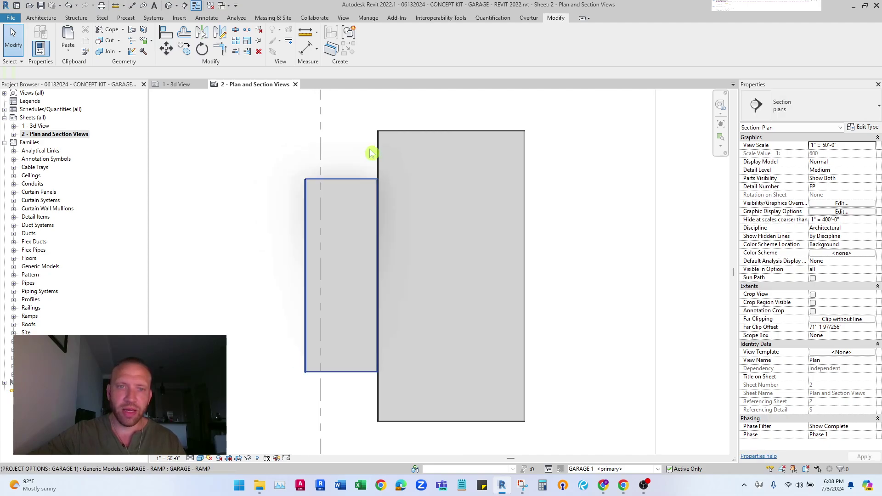
Orbit the 3D view to a side-on look at the ramp and floor slabs.
left_click(177, 84)
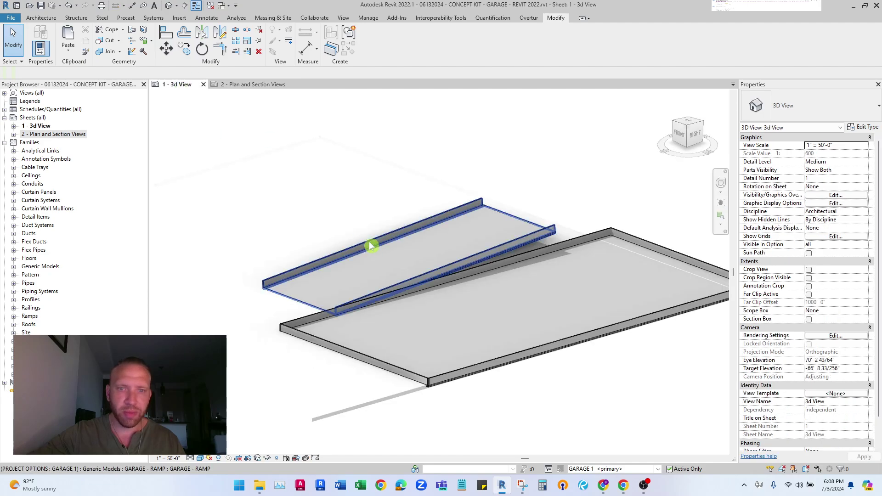
middle_click_drag(374, 246, 482, 327, "shift")
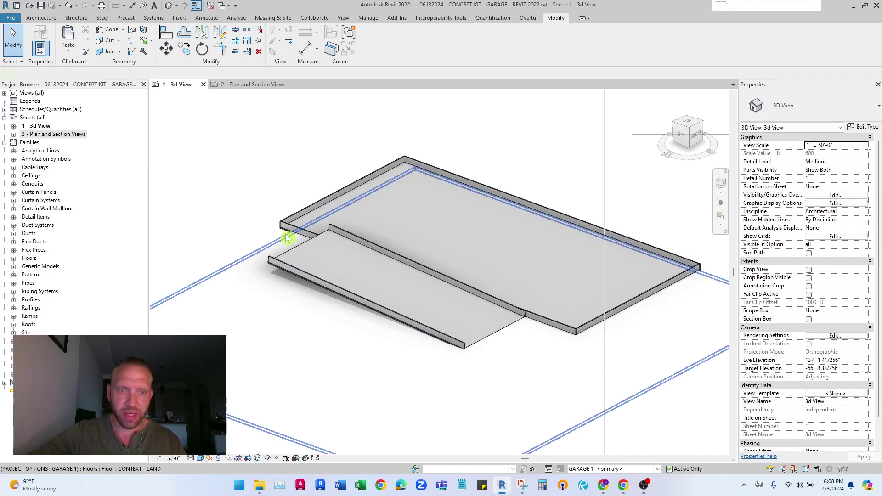
middle_click_drag(291, 240, 339, 248, "shift")
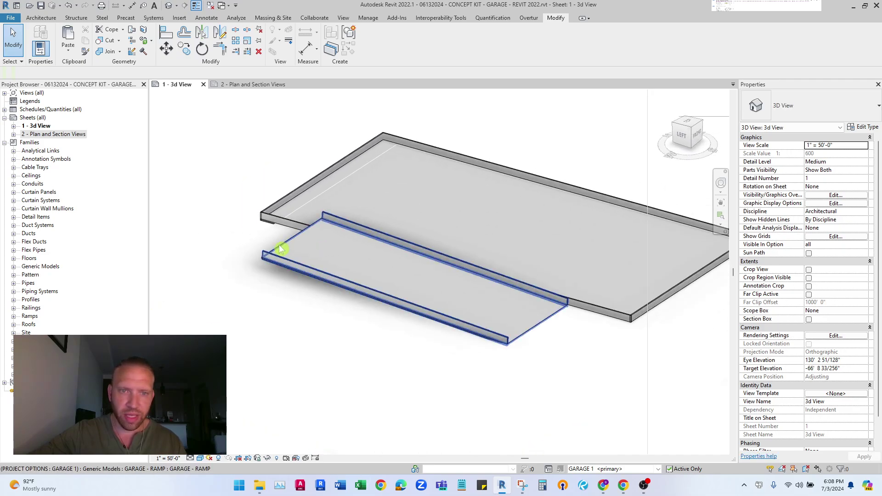
Copy the large garage floor slab to the left of the ramp.
left_click(257, 85)
left_click(379, 171)
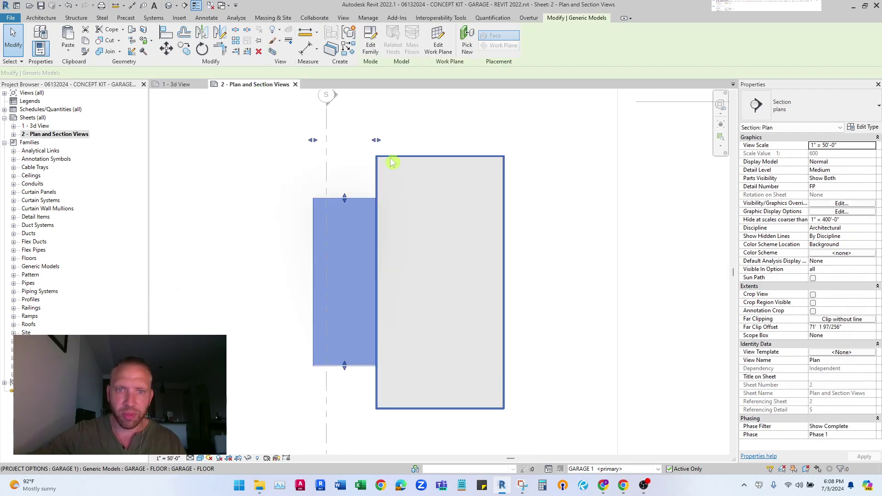
left_click(419, 157)
scroll(505, 133, "up", 3)
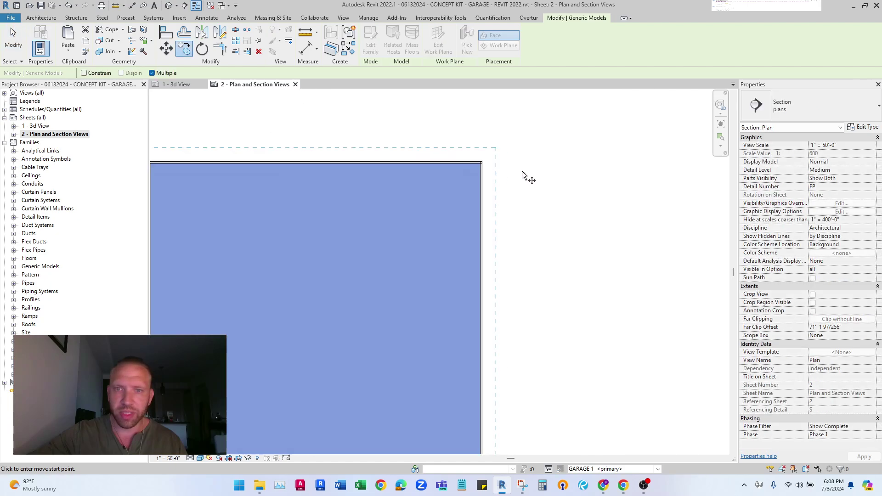
scroll(222, 148, "up", 5)
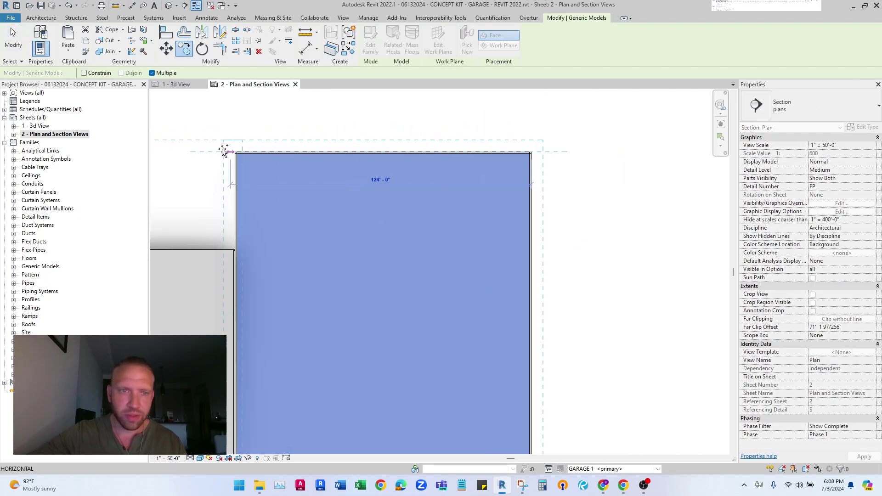
left_click(253, 154)
scroll(357, 143, "down", 6)
scroll(358, 146, "down", 2)
middle_click_drag(322, 196, 338, 184)
key("Escape")
key("Escape")
Resize the copied slab to 60' 3" long to fit the ramp's top end.
left_click(294, 365)
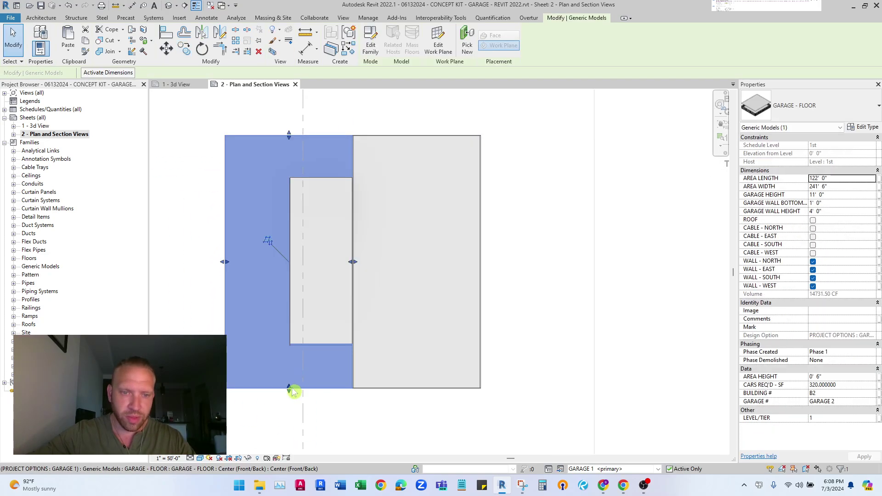
left_click_drag(314, 176, 315, 176)
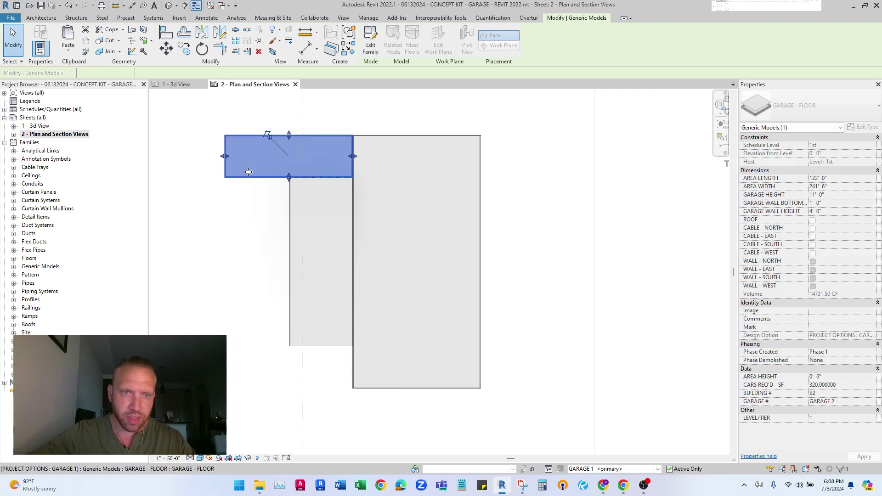
scroll(241, 162, "up", 3)
left_click_drag(213, 153, 327, 194)
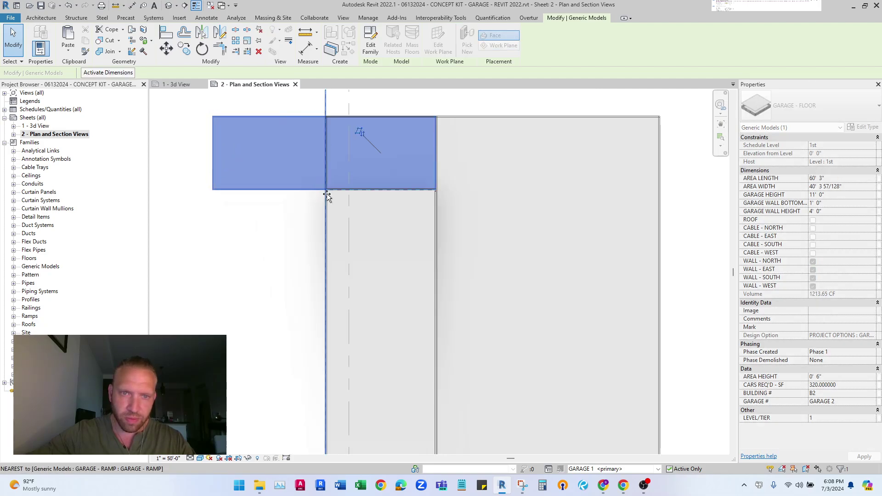
scroll(347, 143, "up", 4)
scroll(307, 156, "down", 5)
Copy the small floor slab to below the ramp's bottom end.
left_click(187, 52)
scroll(368, 118, "up", 4)
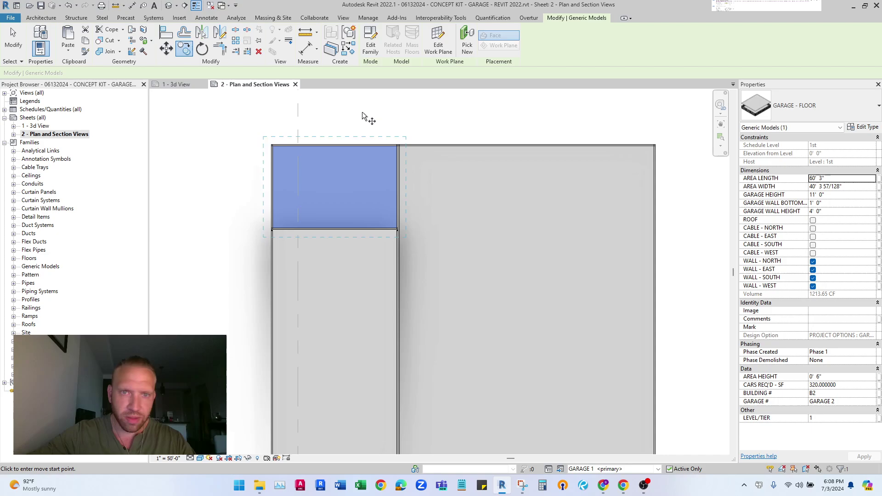
scroll(392, 175, "down", 3)
scroll(392, 172, "down", 1)
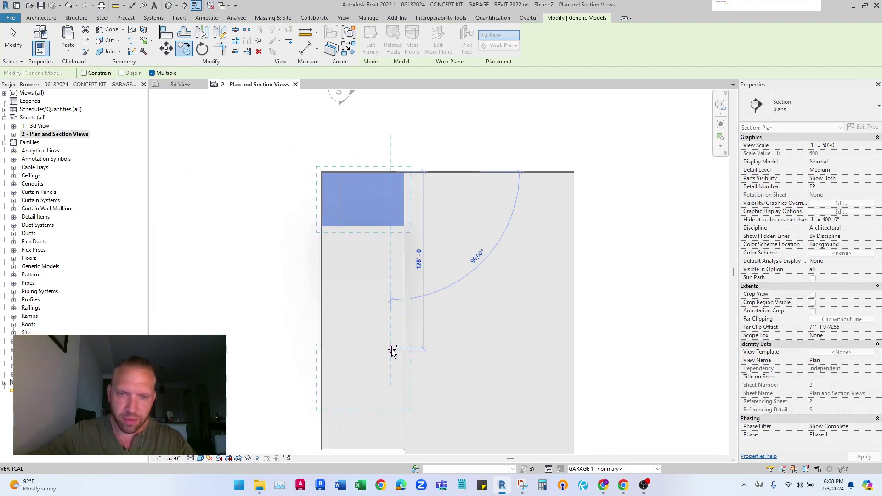
middle_click_drag(393, 407, 390, 302)
scroll(391, 329, "up", 5)
left_click(389, 373)
scroll(350, 308, "down", 3)
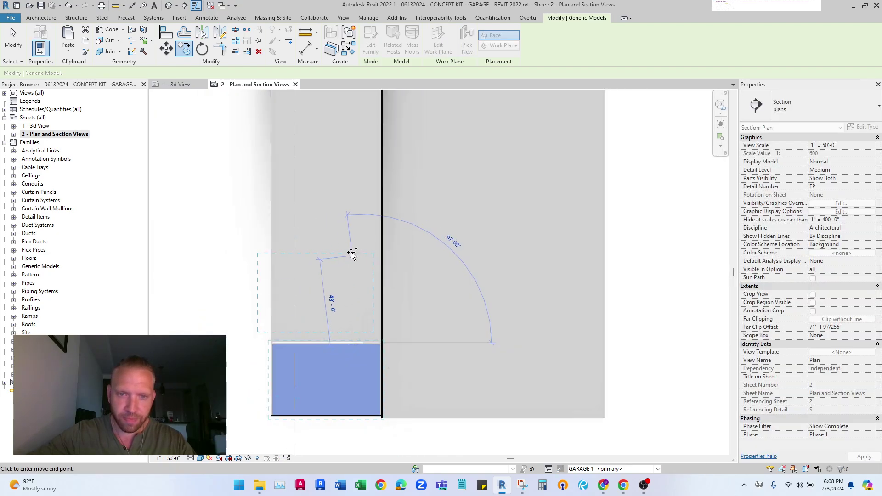
scroll(374, 339, "up", 1)
key("Escape")
key("Escape")
Stretch the lower slab's edge to the wall line and view the whole layout.
left_click(365, 449)
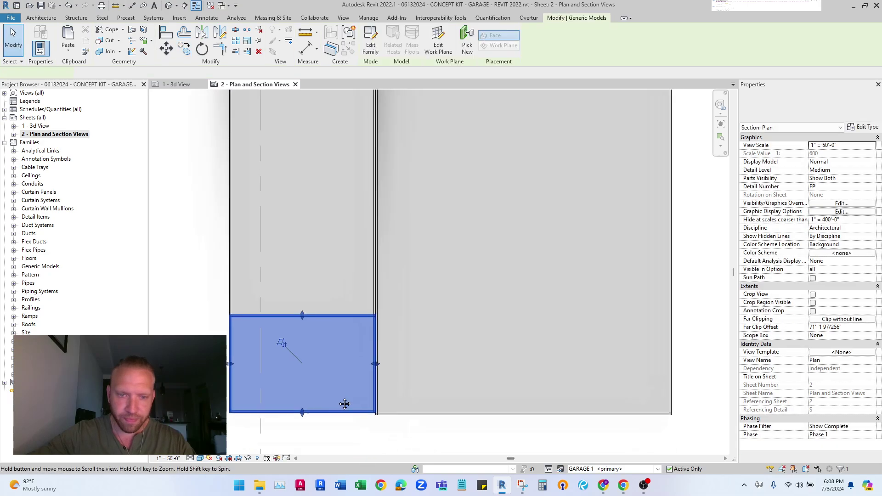
scroll(343, 404, "up", 2)
left_click_drag(305, 382, 305, 382)
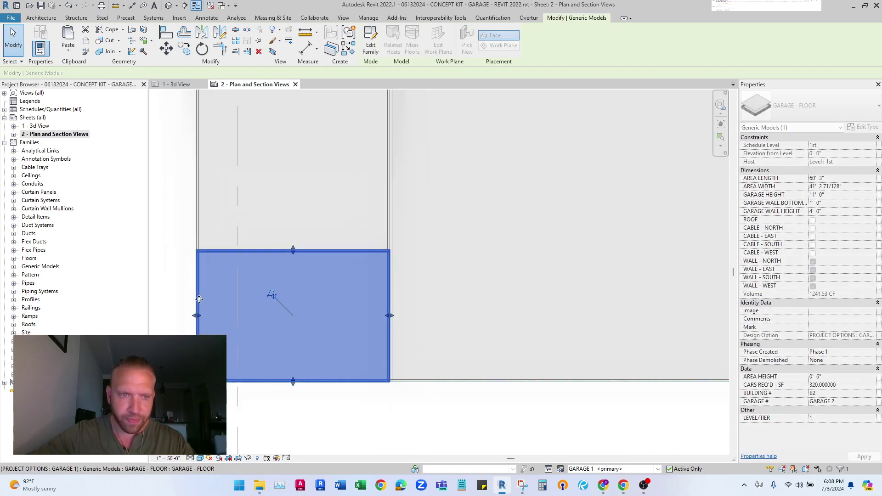
key("Escape")
scroll(228, 307, "down", 3)
middle_click_drag(328, 287, 331, 318)
scroll(304, 208, "down", 1)
scroll(303, 207, "down", 1)
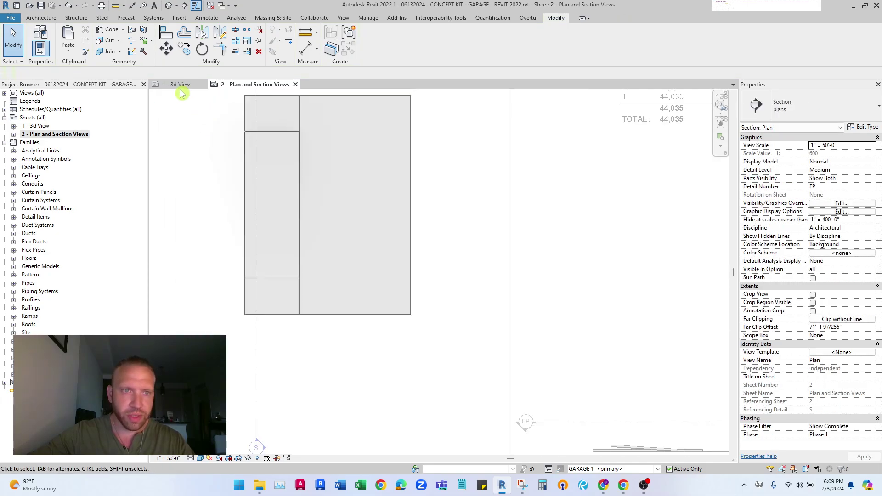
Return to the 3D view and orbit from above to see the new floor pads at both ramp ends.
left_click(179, 86)
middle_click_drag(438, 281, 376, 229)
middle_click_drag(376, 229, 340, 250, "shift")
scroll(341, 250, "down", 5)
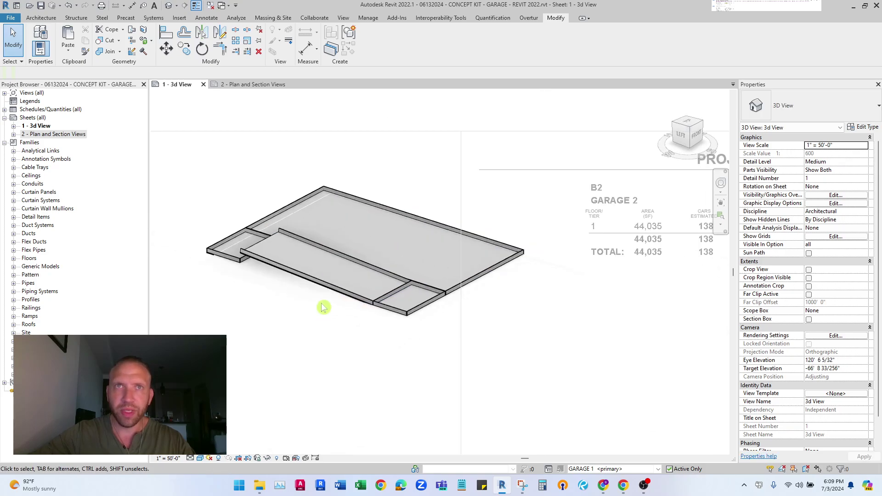
scroll(391, 287, "up", 4)
scroll(514, 253, "up", 2)
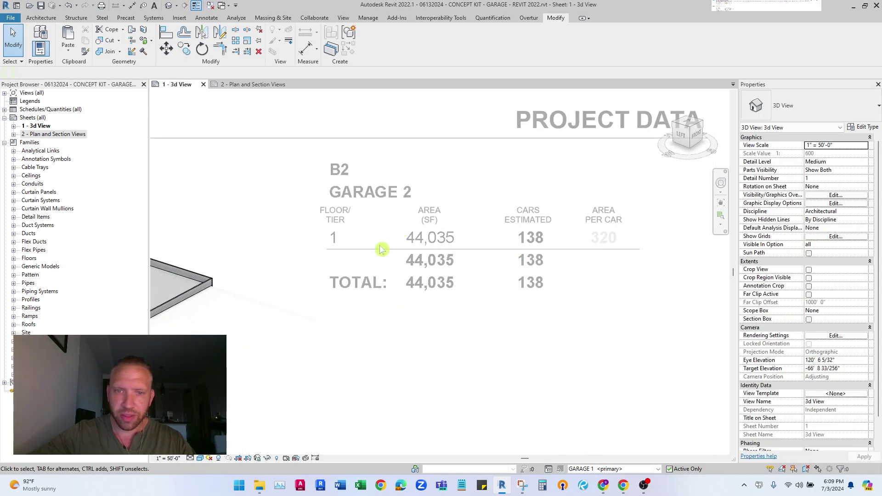
Orbit to an isometric view and check the PROJECT DATA table: 44,035 SF and 138 cars.
left_click(693, 132)
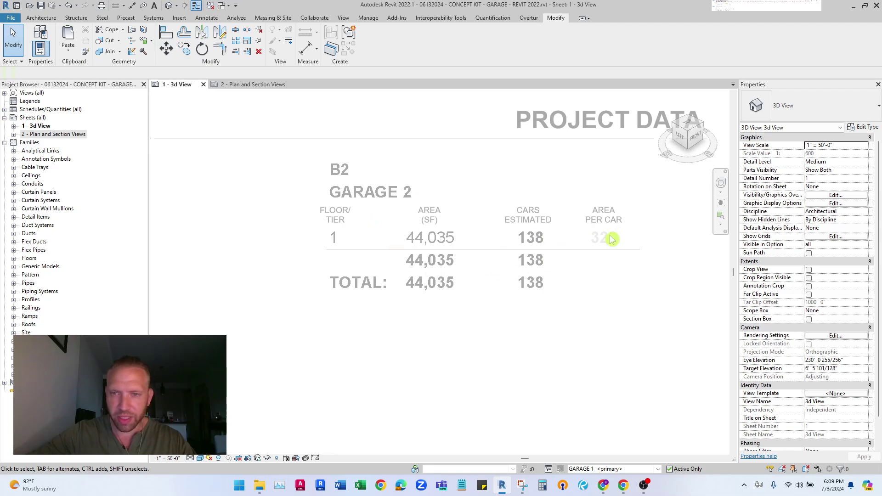
scroll(611, 239, "down", 4)
middle_click_drag(521, 221, 250, 228, "shift")
scroll(276, 248, "up", 2)
middle_click_drag(299, 269, 326, 268)
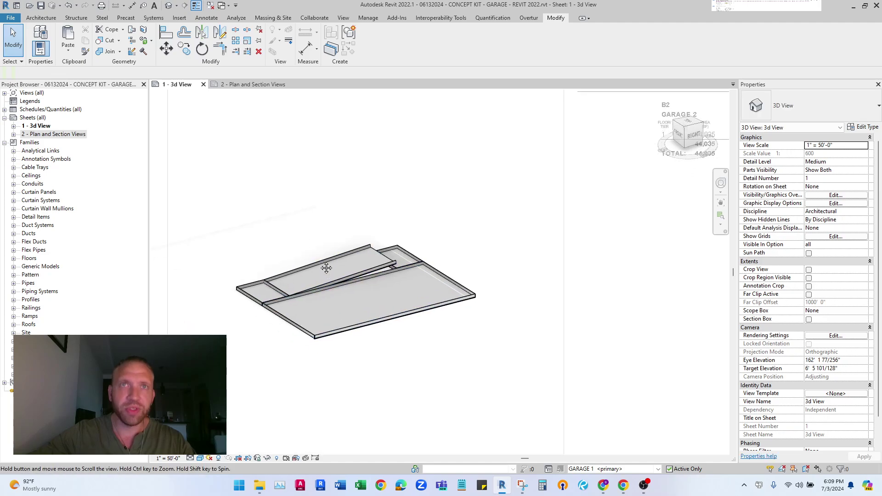
scroll(326, 267, "down", 1)
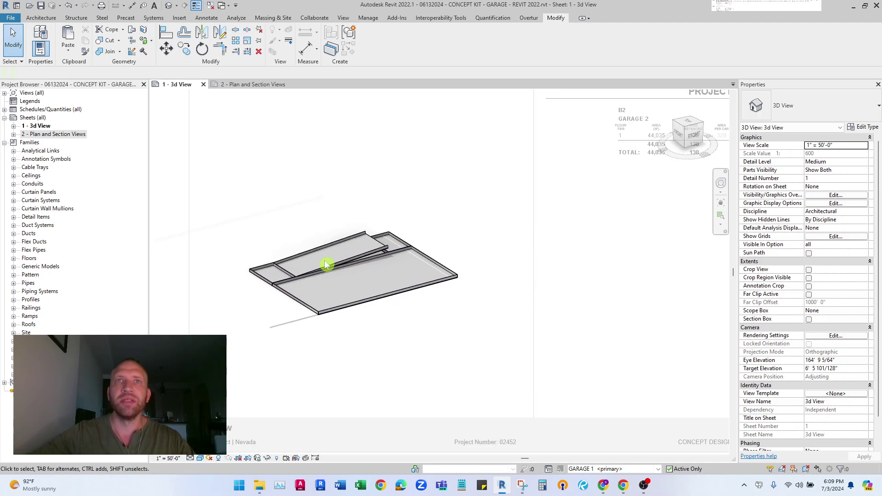
scroll(325, 264, "up", 3)
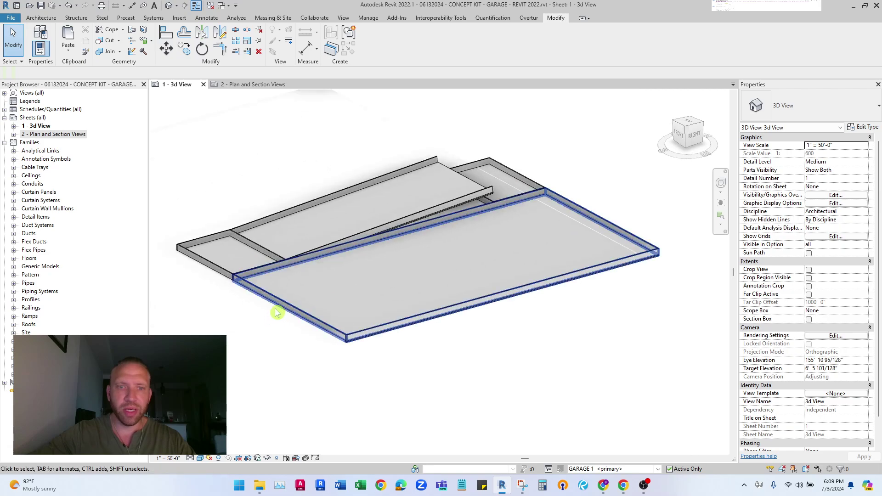
Select the small landing slab at the ramp's left end and turn off its south and east walls.
left_click(281, 304)
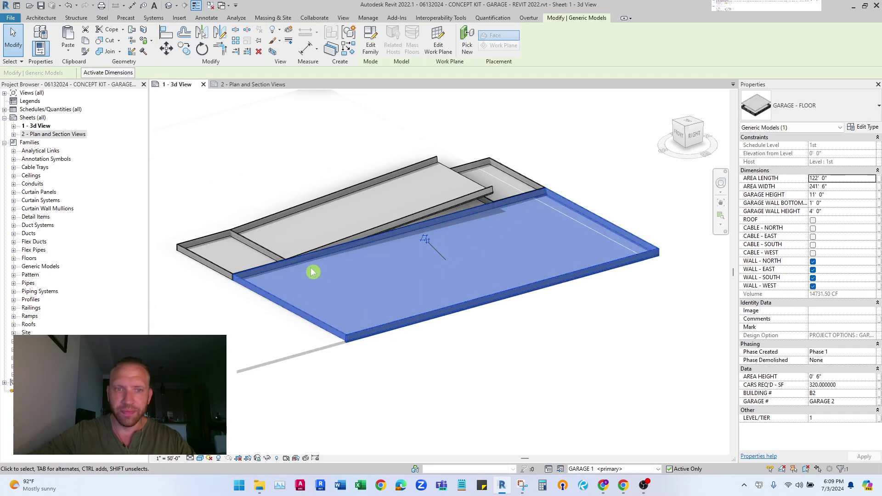
left_click(238, 252)
left_click(252, 242)
scroll(243, 243, "up", 1)
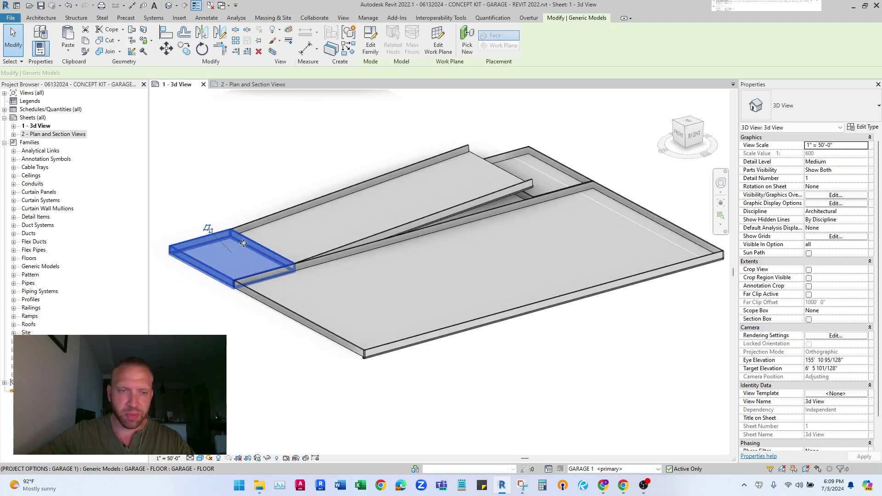
left_click(243, 243)
scroll(243, 243, "up", 2)
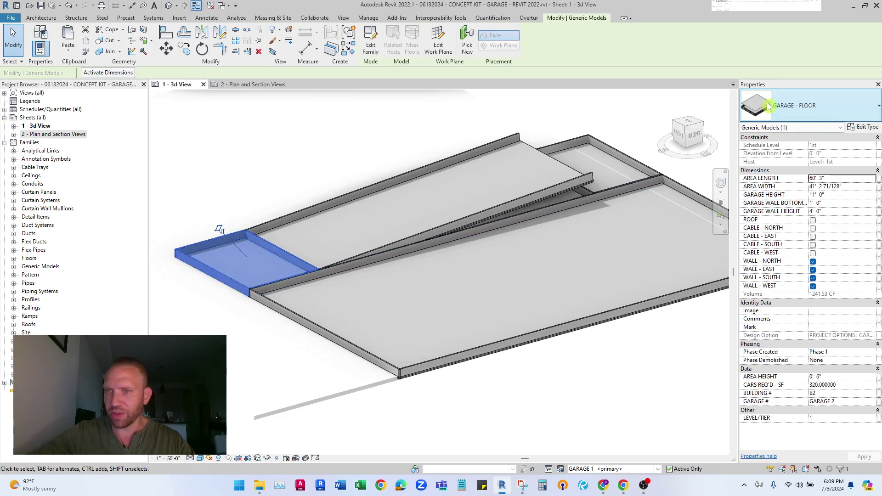
left_click(813, 286)
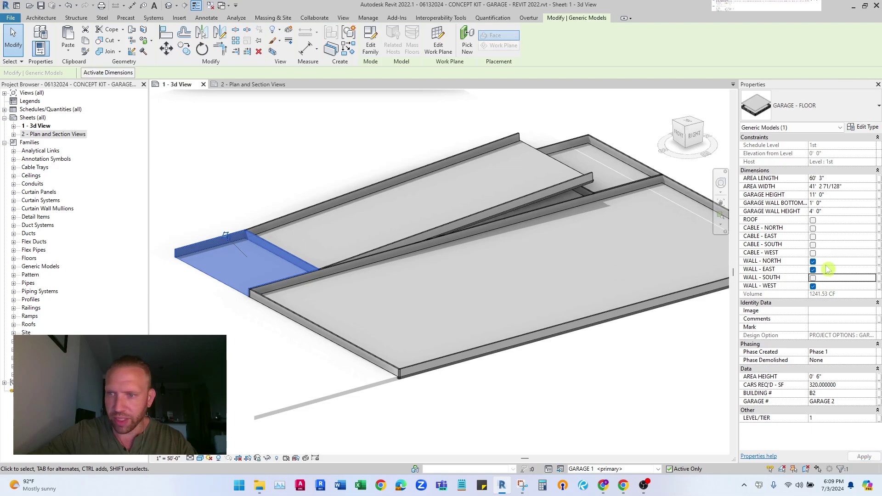
left_click(812, 269)
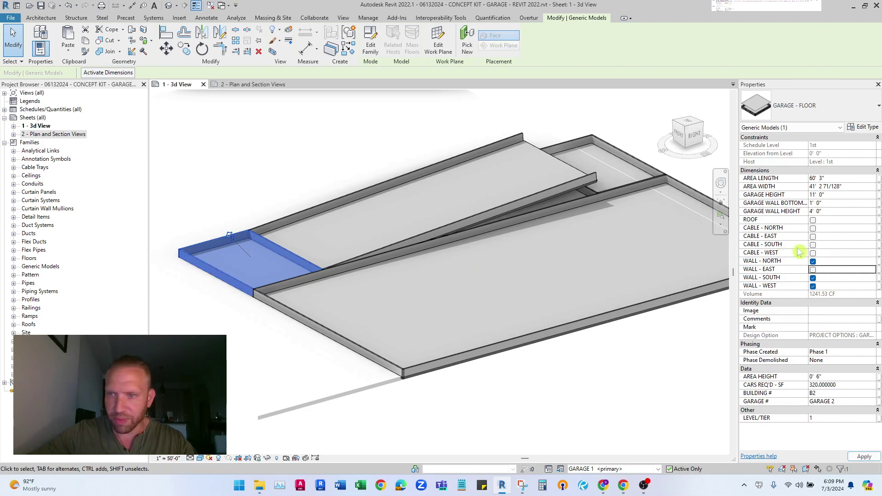
left_click(262, 325)
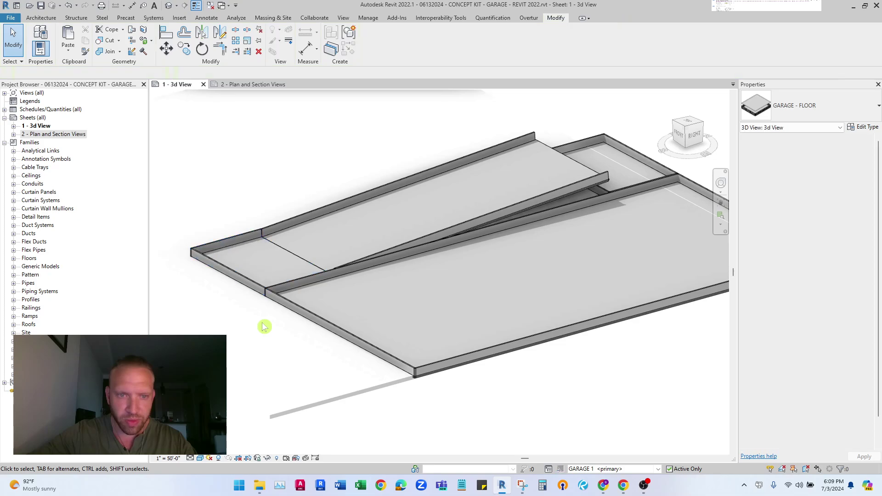
scroll(399, 261, "down", 2)
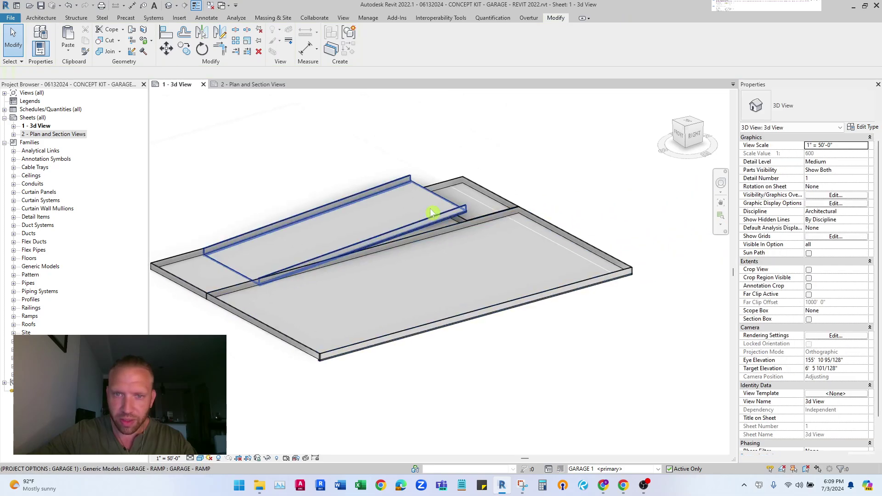
Set the small slab at the ramp's far end to keep only its north and west walls.
left_click(496, 197)
middle_click_drag(457, 248, 428, 244)
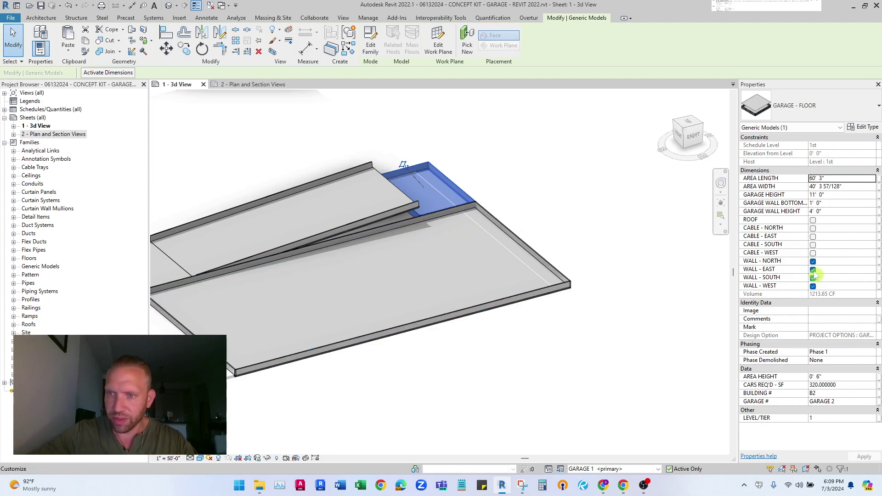
middle_click_drag(549, 248, 534, 246, "shift")
scroll(534, 246, "up", 1)
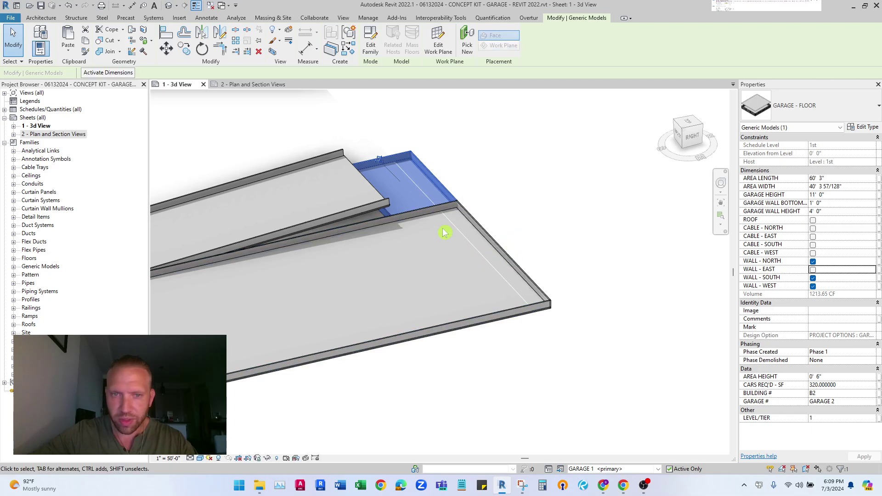
middle_click_drag(444, 232, 398, 252, "shift")
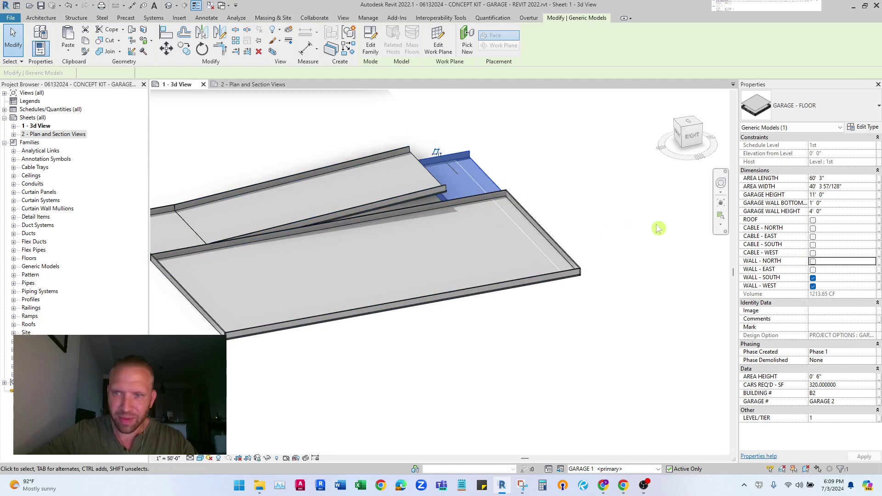
left_click(813, 286)
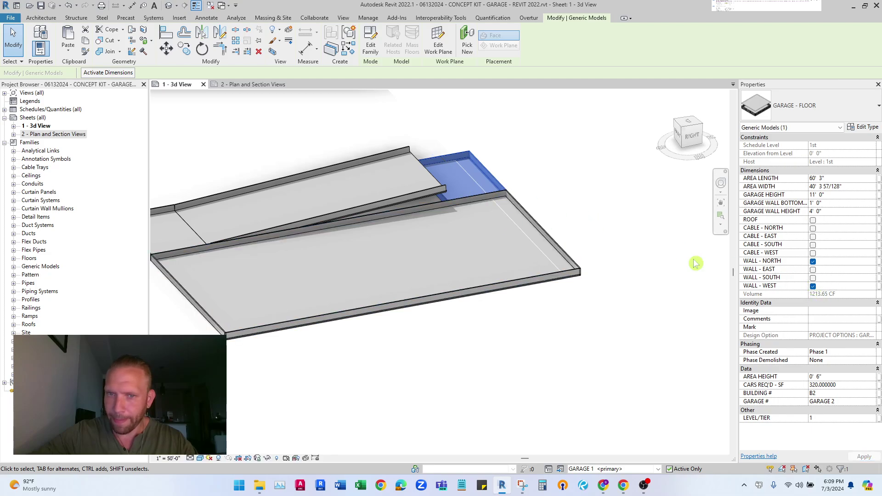
Select the large garage floor and reposition the view to recentre the garage.
middle_click_drag(455, 233, 300, 262, "shift")
middle_click_drag(199, 279, 346, 269, "shift")
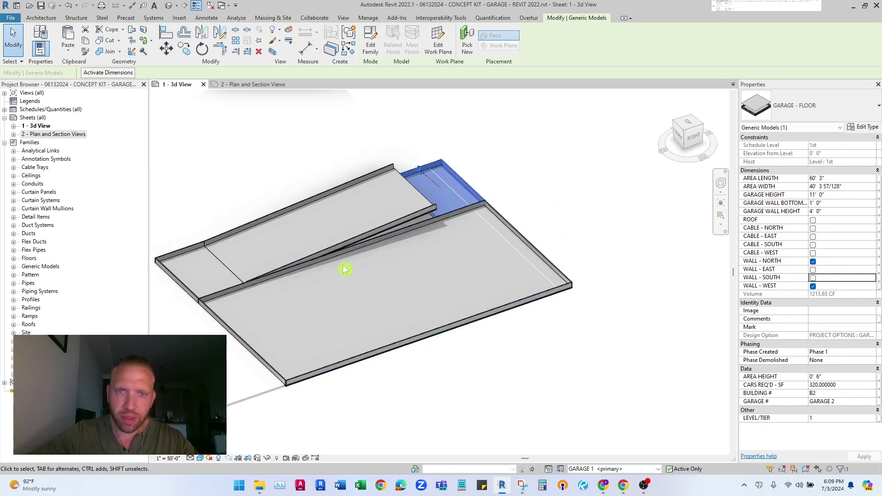
left_click(496, 227)
middle_click_drag(518, 261, 422, 219, "shift")
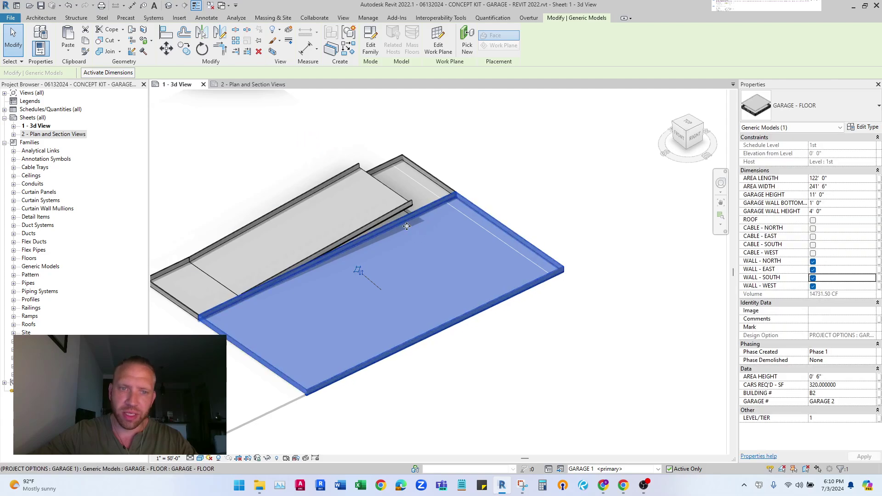
scroll(411, 223, "up", 3)
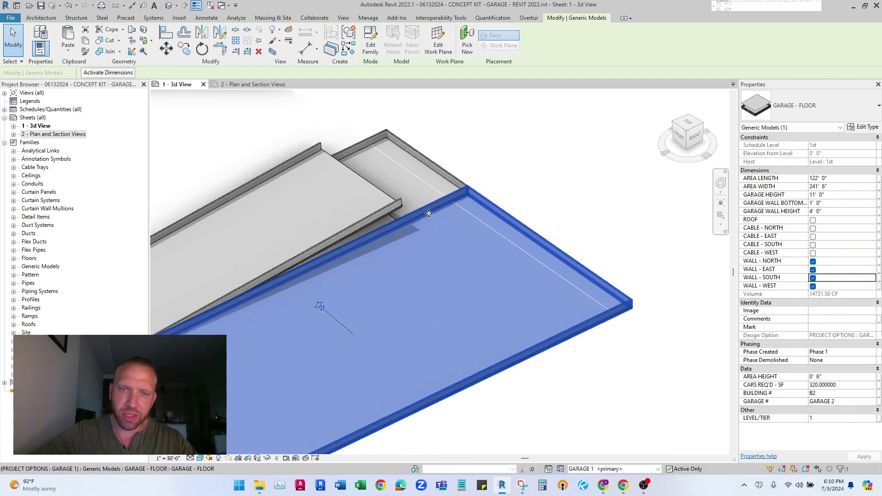
scroll(428, 213, "down", 1)
middle_click_drag(428, 213, 528, 178)
scroll(509, 181, "up", 2)
scroll(511, 182, "down", 2)
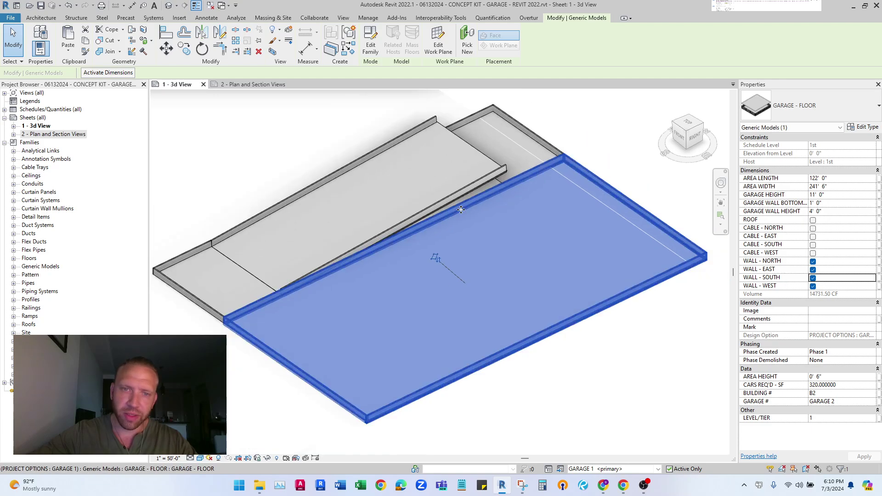
left_click_drag(461, 209, 342, 260)
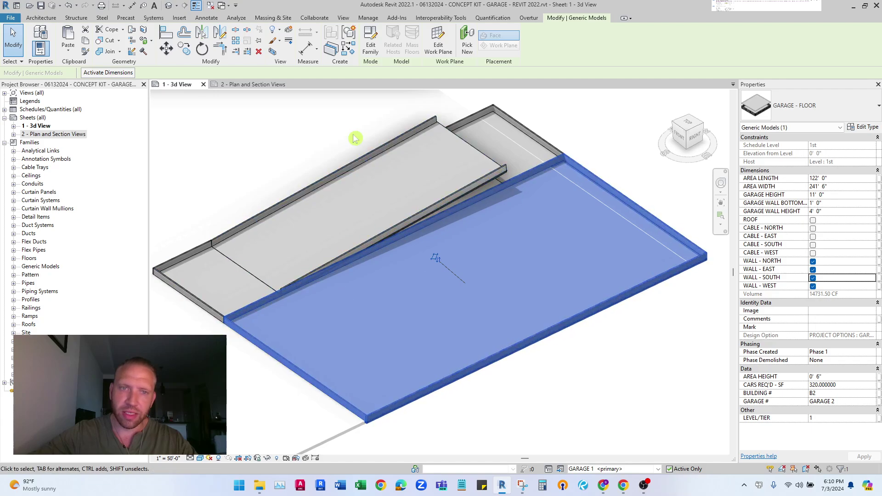
In plan, drag the large floor's top and bottom edges inward to narrow it to about 160'.
key("ctrl+Tab")
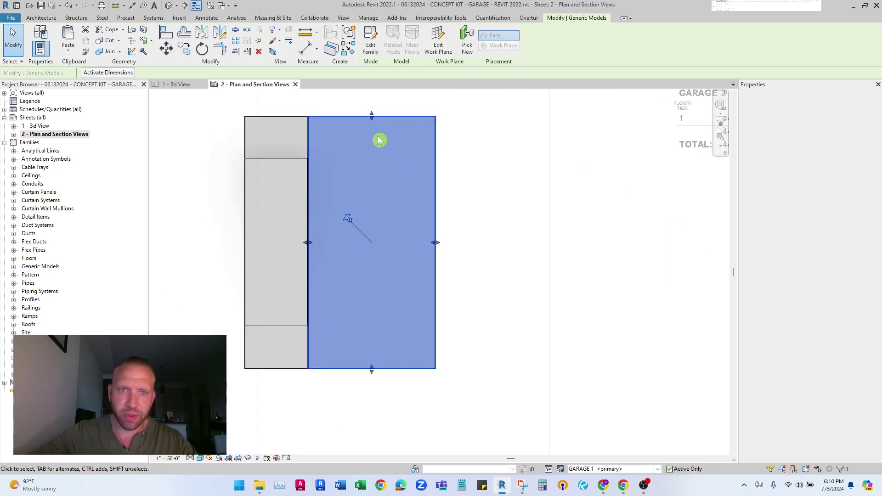
left_click_drag(326, 160, 326, 160)
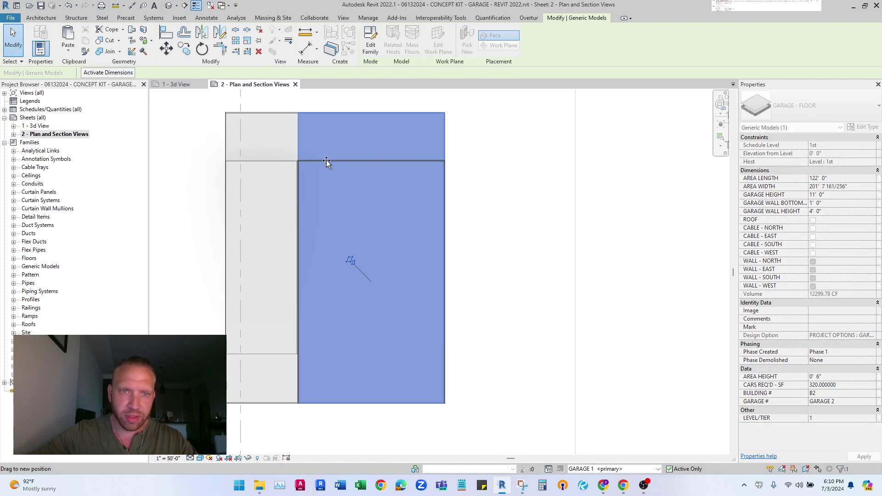
left_click_drag(371, 407, 354, 353)
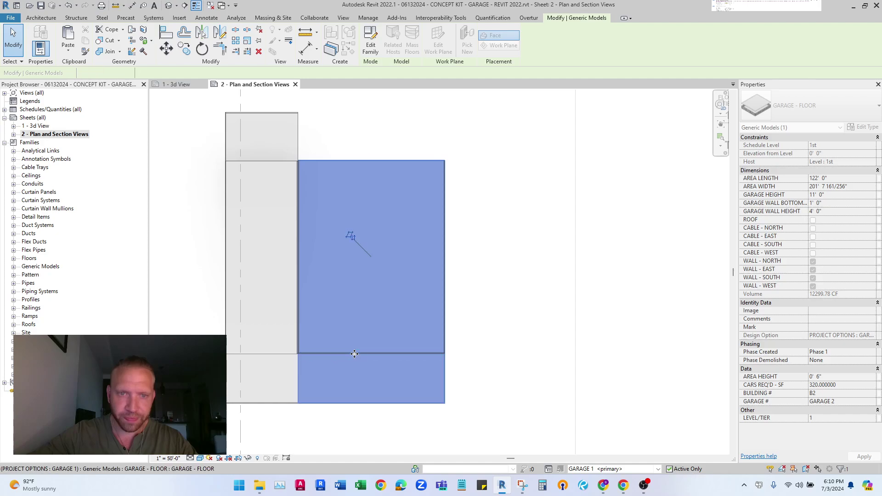
middle_click_drag(337, 132, 351, 136)
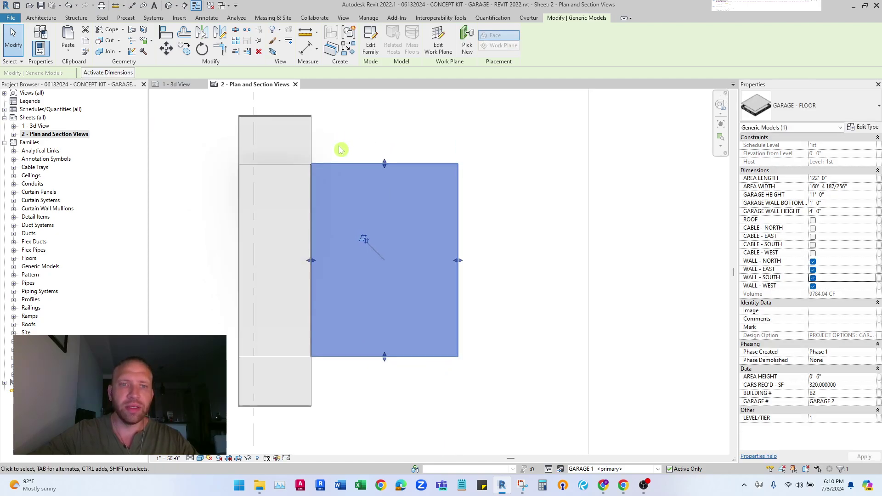
left_click(308, 127)
Stretch the top floor strip rightward across the garage toward the wall.
left_click(313, 120)
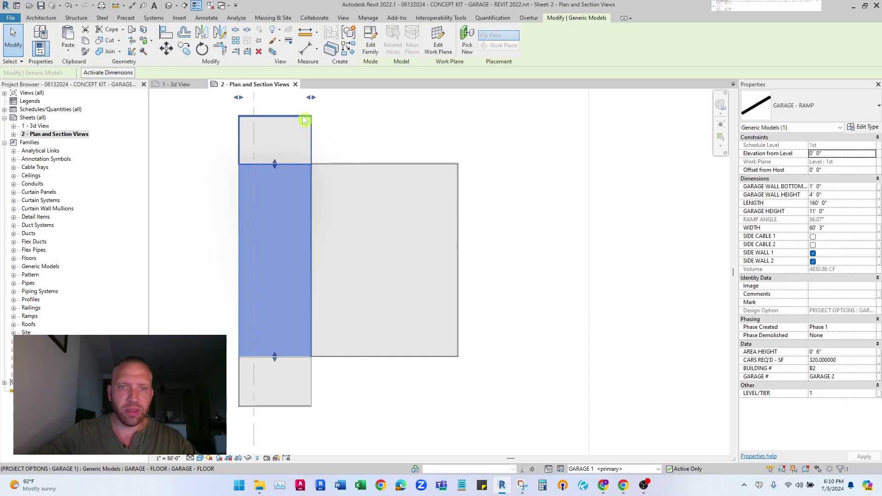
left_click(304, 117)
left_click_drag(317, 140, 399, 157)
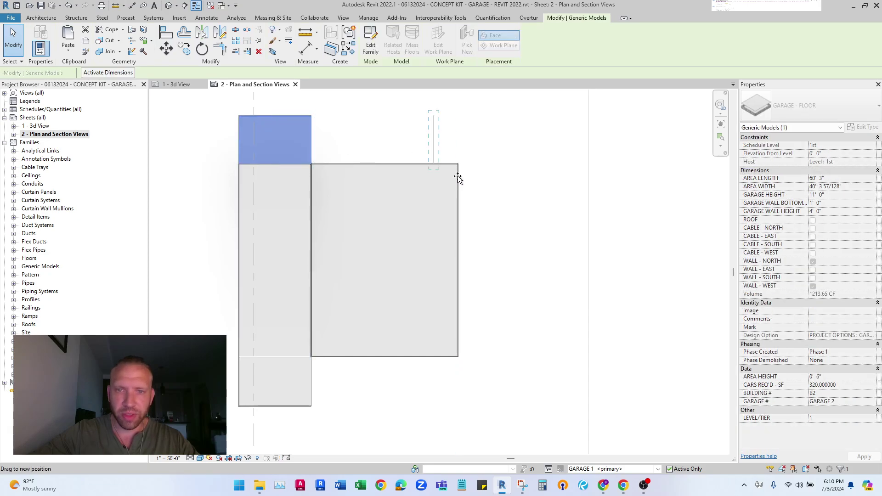
left_click_drag(463, 178, 464, 159)
scroll(462, 138, "up", 3)
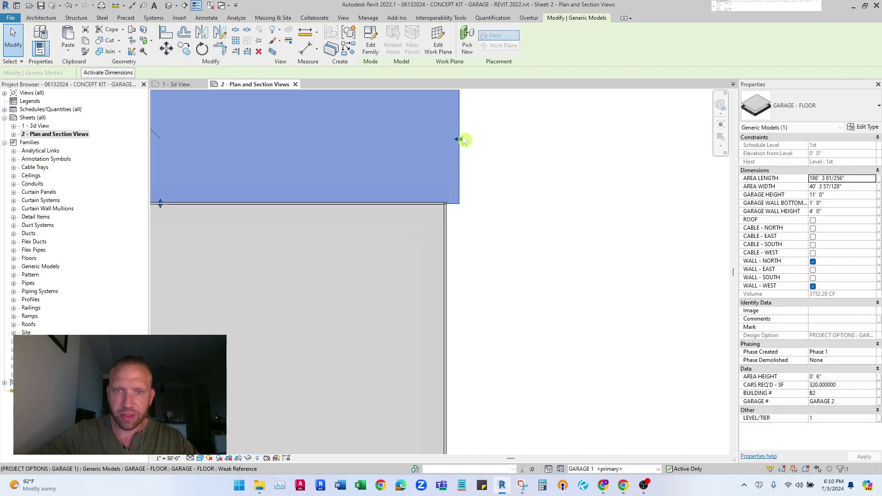
left_click_drag(447, 209, 445, 195)
Align the top strip's edges to the walls and pull its left edge into place.
left_click(168, 33)
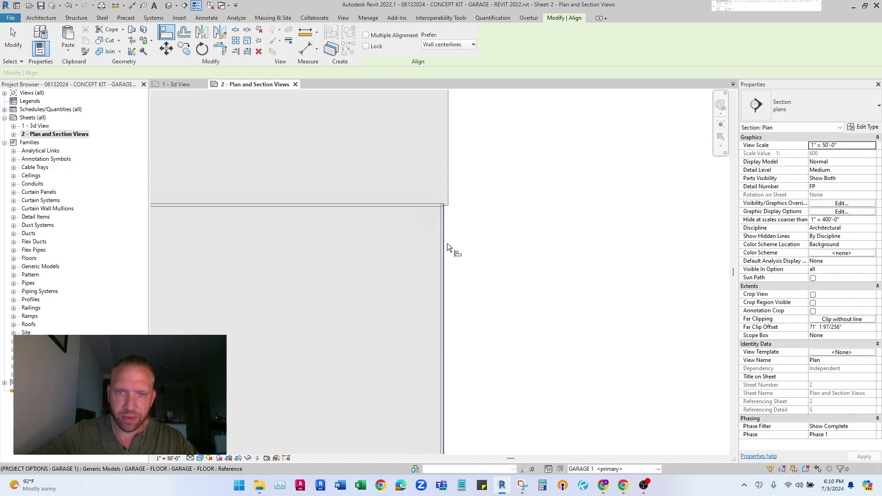
scroll(436, 226, "down", 3)
middle_click_drag(397, 250, 537, 263)
key("Escape")
key("Escape")
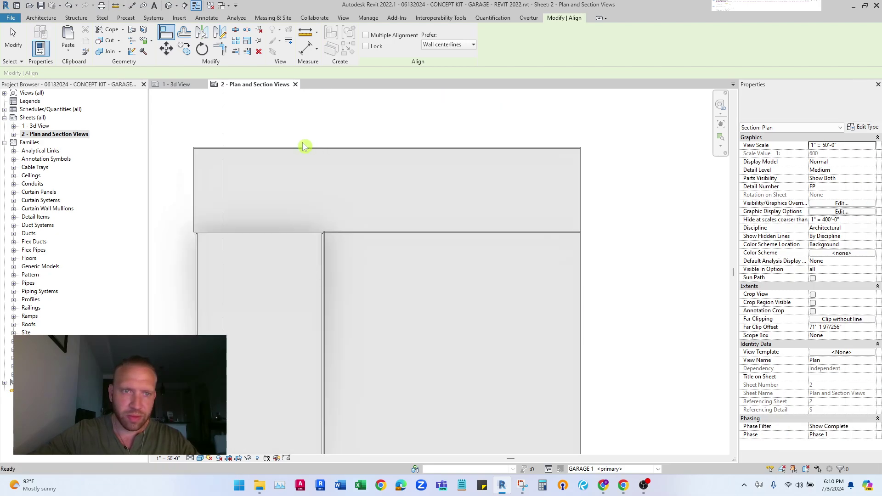
left_click(277, 168)
scroll(207, 195, "up", 3)
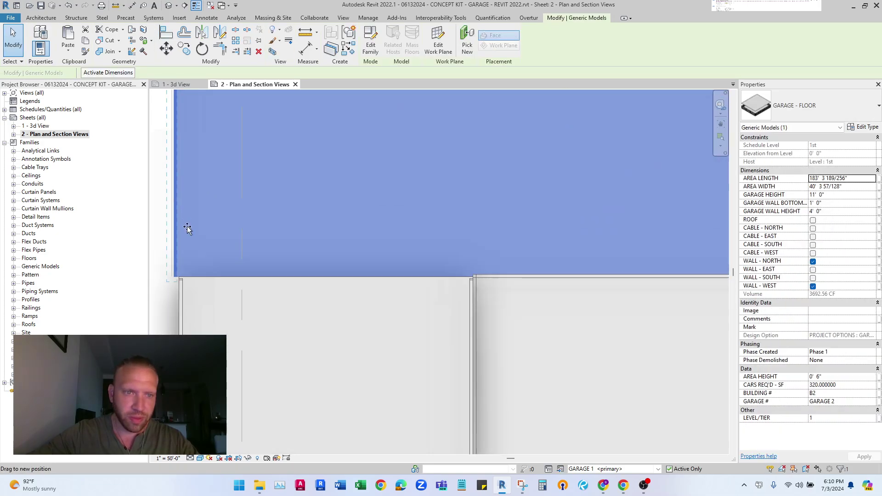
left_click_drag(183, 232, 183, 232)
scroll(230, 206, "down", 10)
middle_click_drag(340, 211, 395, 164)
scroll(395, 164, "down", 1)
Stretch the bottom floor strip longer, bringing its right edge toward the wall.
left_click(372, 361)
left_click(372, 359)
scroll(372, 360, "up", 3)
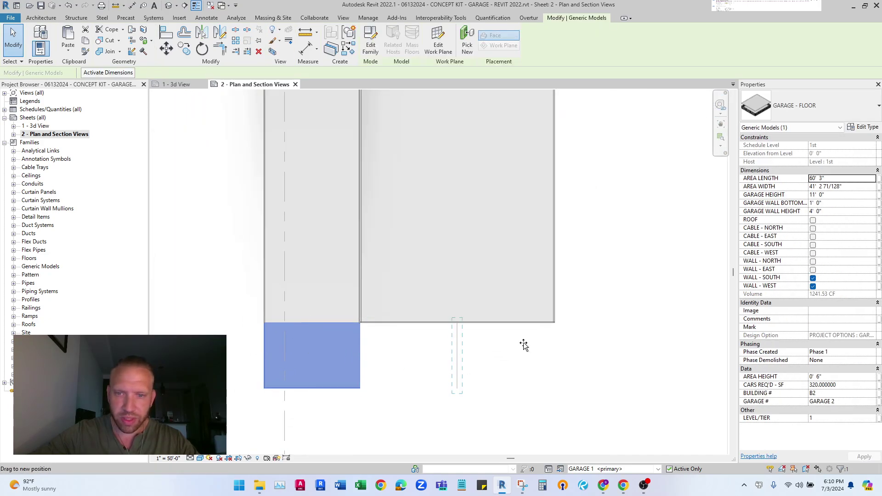
left_click_drag(557, 323, 543, 371)
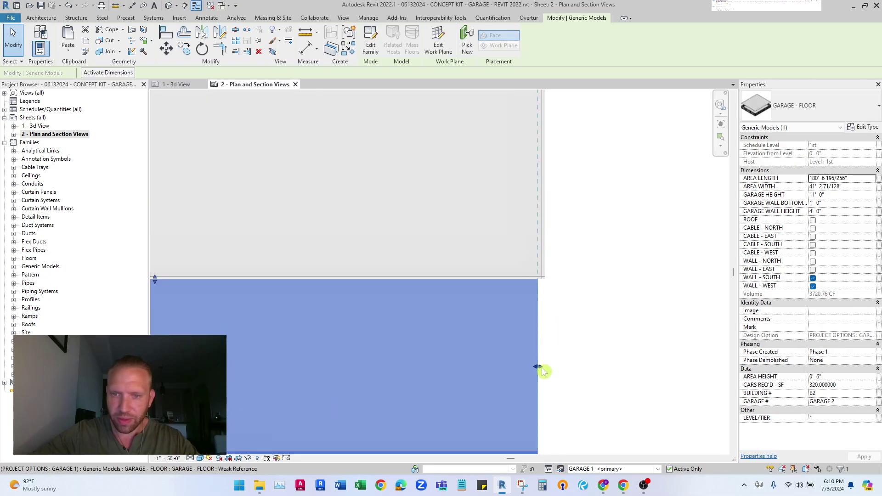
left_click_drag(549, 274, 548, 273)
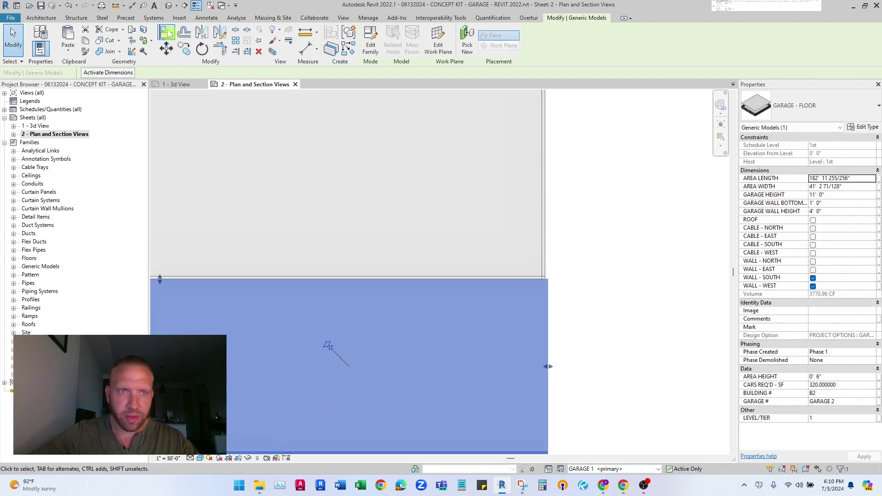
Align the bottom strip's right edge with the wall.
left_click(167, 33)
left_click(553, 300)
scroll(550, 301, "down", 6)
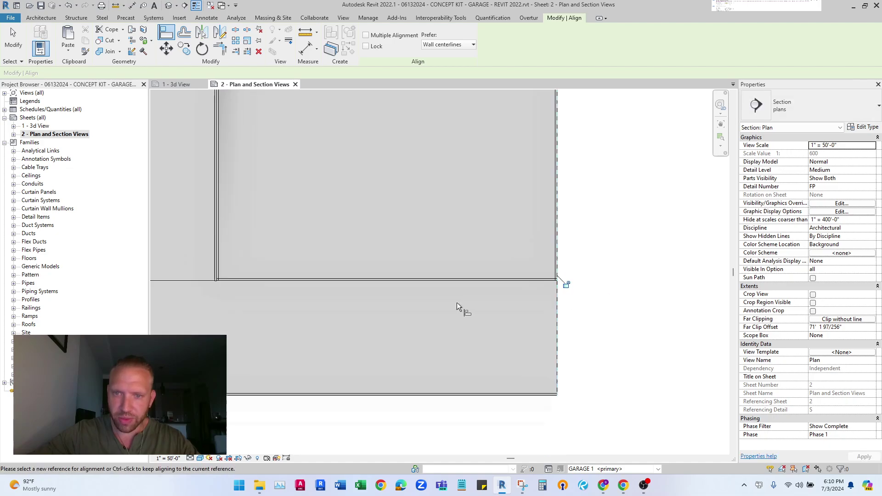
middle_click_drag(461, 309, 562, 289)
key("Escape")
key("Escape")
left_click(287, 307)
scroll(287, 305, "up", 1)
scroll(286, 306, "up", 3)
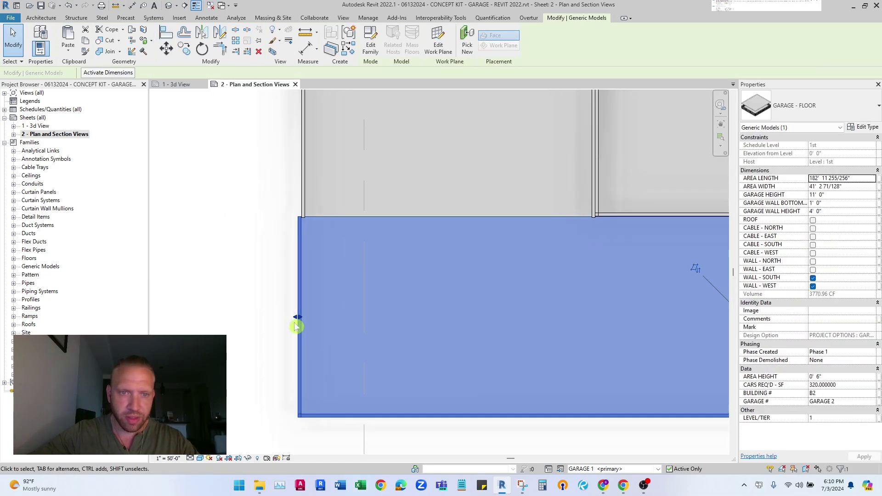
Drag the bottom strip's left edge so the strip spans about 182'.
left_click_drag(306, 305, 303, 177)
scroll(300, 233, "up", 2)
scroll(253, 227, "down", 7)
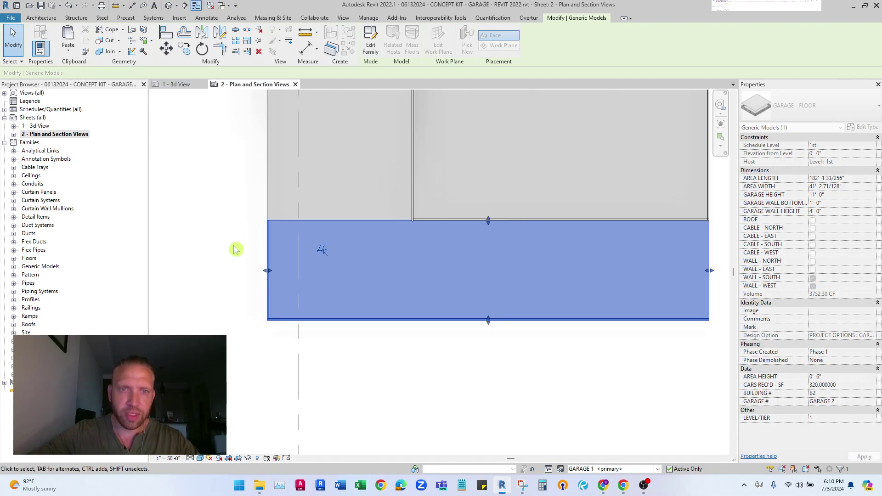
left_click(226, 279)
middle_click_drag(400, 254, 404, 309)
scroll(405, 308, "down", 3)
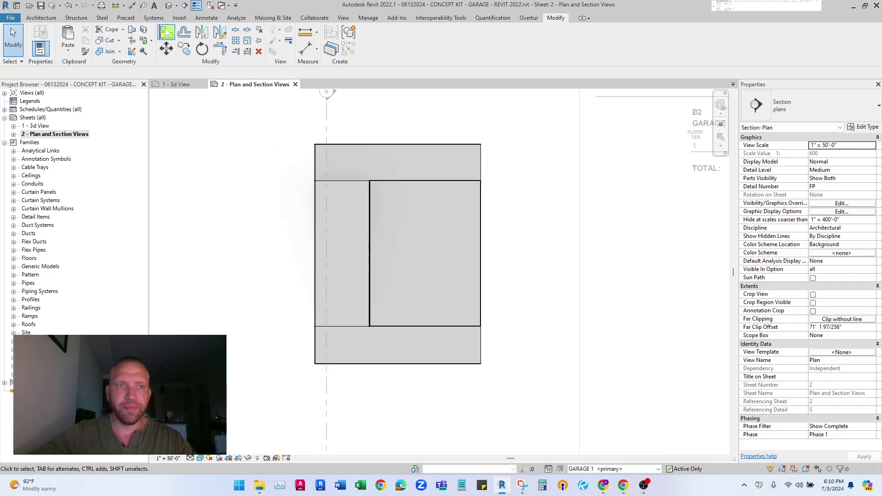
Use Align (AL) to snap the floor's left edge to the wall.
key("a")
key("l")
scroll(268, 142, "up", 4)
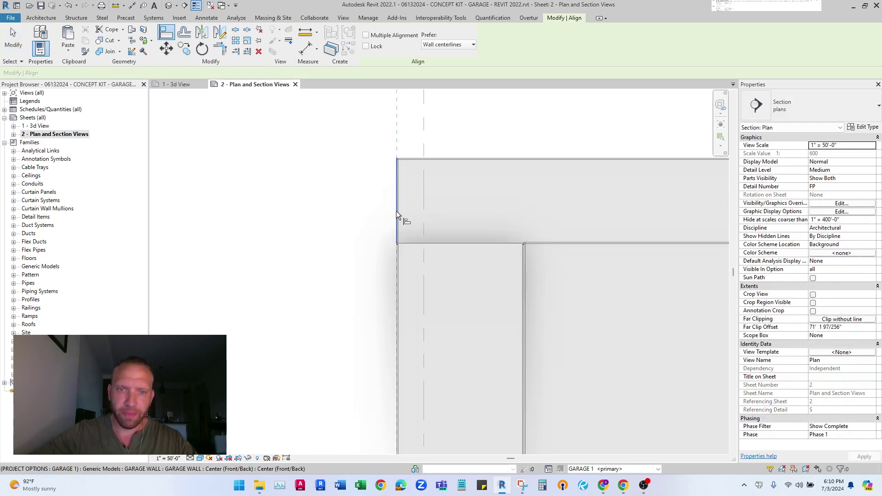
scroll(397, 275, "down", 3)
scroll(398, 368, "up", 4)
left_click(396, 354)
scroll(395, 354, "down", 2)
middle_click_drag(348, 354, 237, 346)
scroll(237, 346, "down", 1)
key("Escape")
scroll(474, 349, "up", 3)
scroll(515, 339, "up", 5)
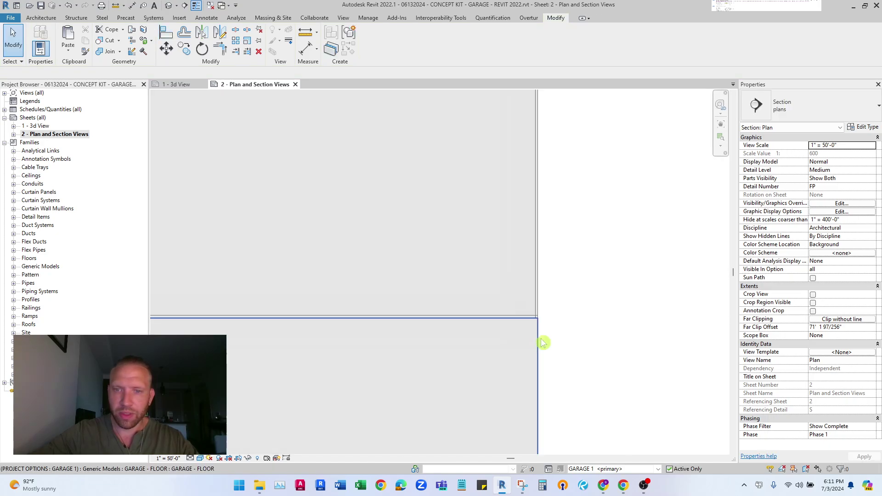
scroll(542, 257, "down", 3)
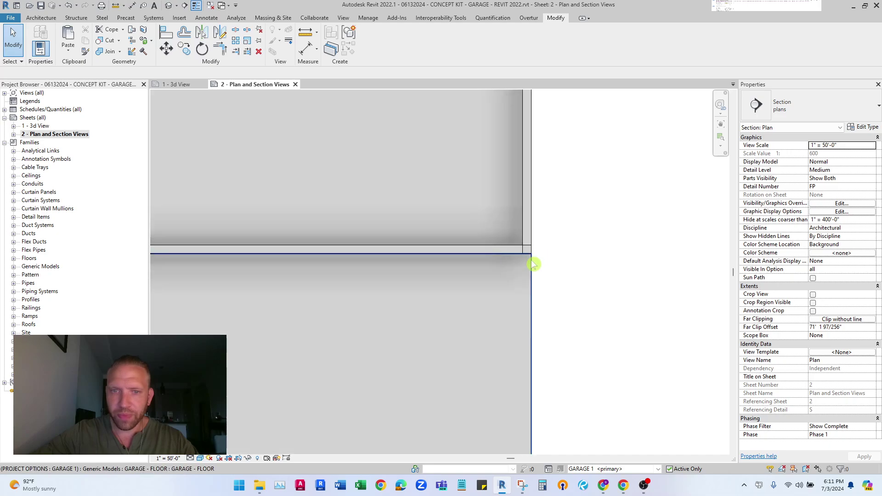
scroll(532, 263, "up", 5)
Move the lower garage floor to the picked edge, then return to the 3D view.
left_click(532, 264)
left_click(166, 48)
scroll(470, 240, "up", 5)
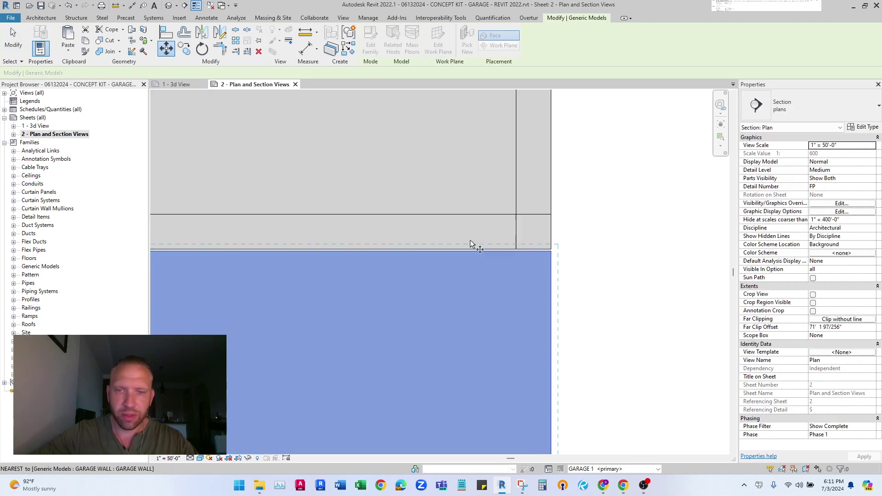
left_click(497, 262)
left_click(497, 261)
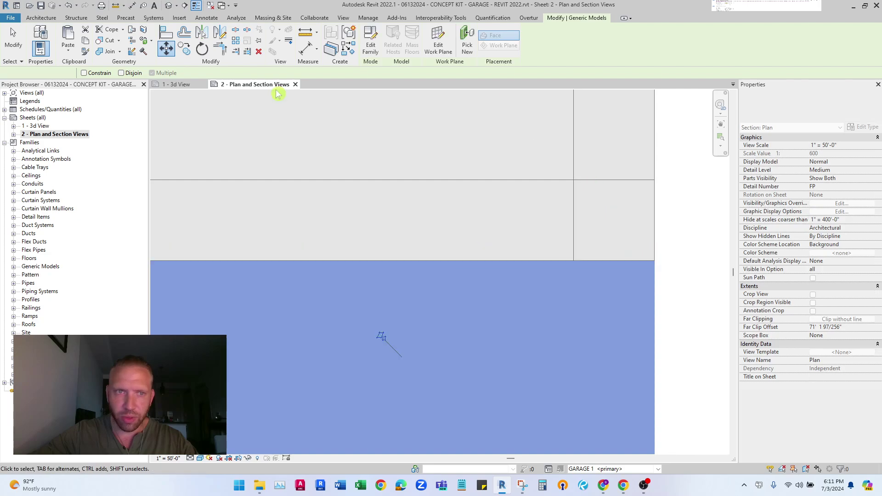
left_click(184, 85)
Select the left end floor strip and try an east wall, then remove it again.
scroll(441, 270, "down", 3)
scroll(455, 304, "up", 5)
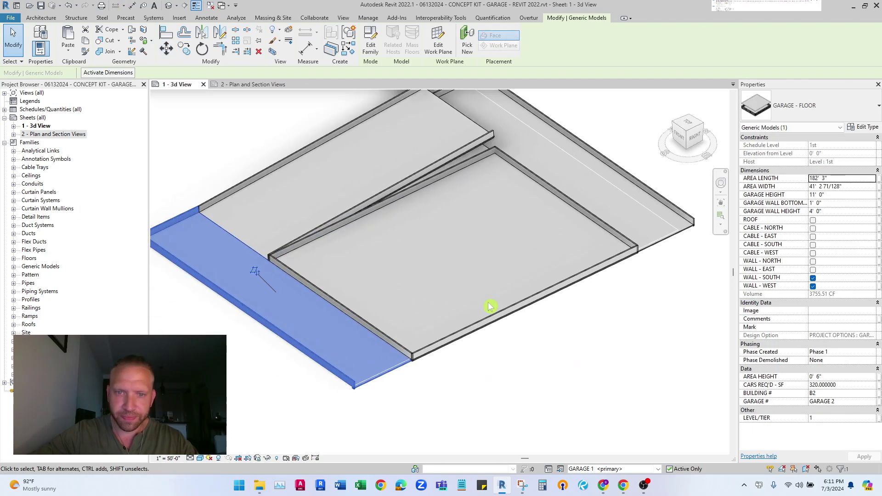
left_click(494, 321)
middle_click_drag(494, 322, 463, 316, "shift")
scroll(462, 313, "down", 1)
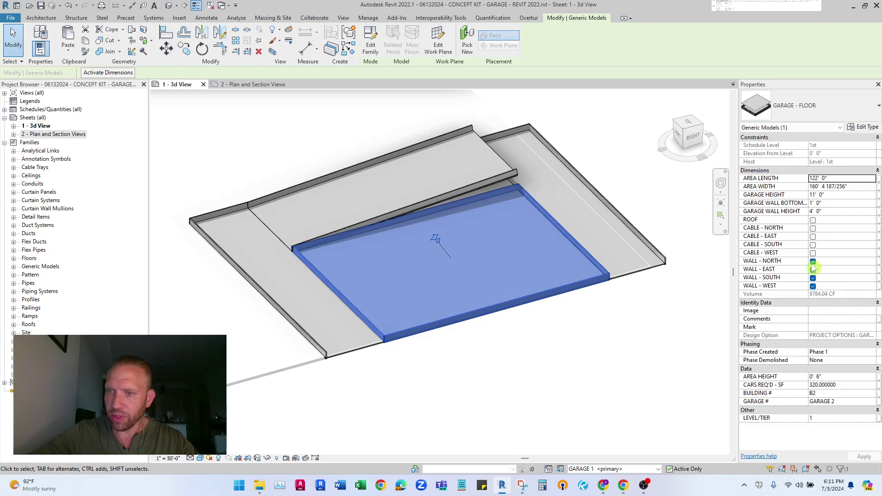
middle_click_drag(545, 287, 562, 278, "shift")
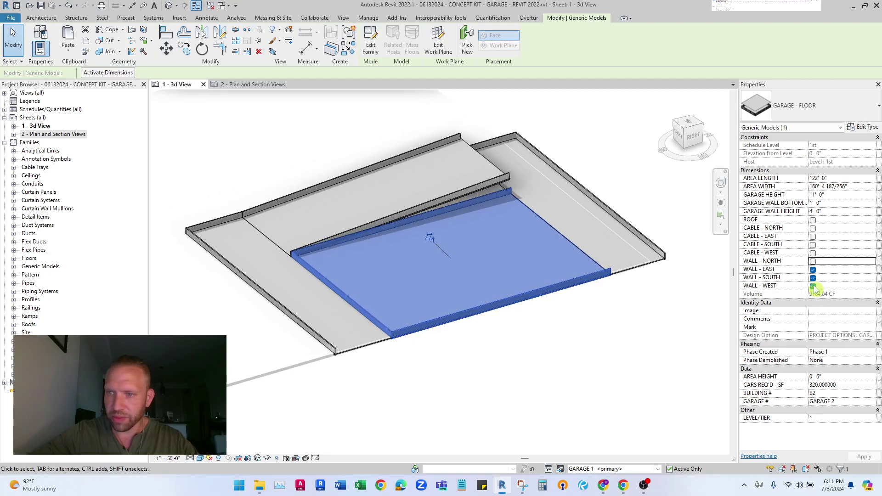
left_click(338, 339)
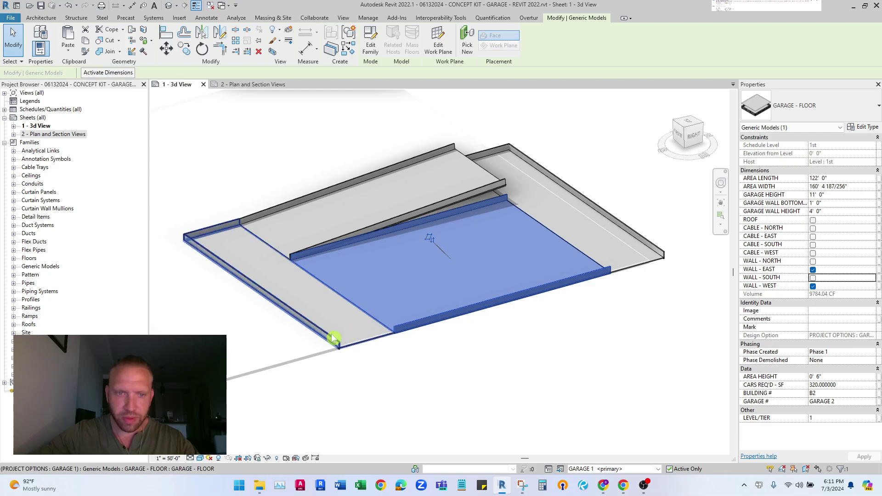
left_click(812, 271)
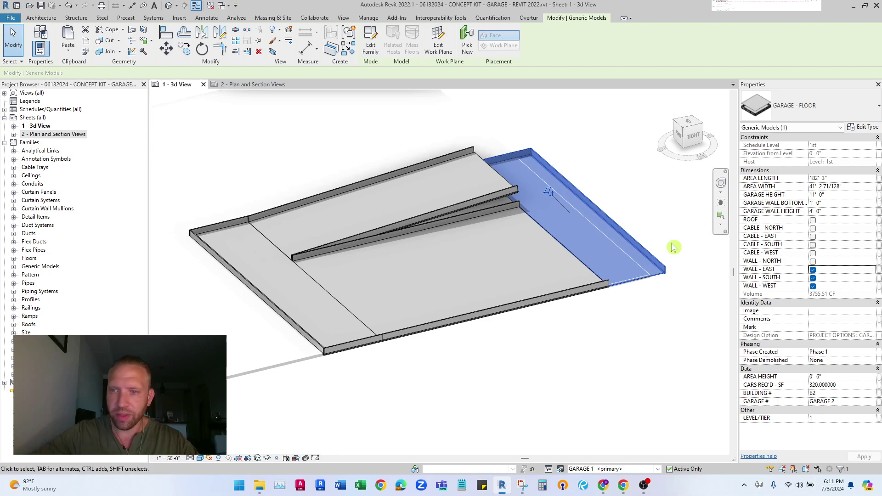
left_click(812, 270)
Give the left floor strip a west wall and remove its south wall.
middle_click_drag(641, 295, 482, 338, "shift")
left_click(365, 332)
scroll(363, 331, "up", 1)
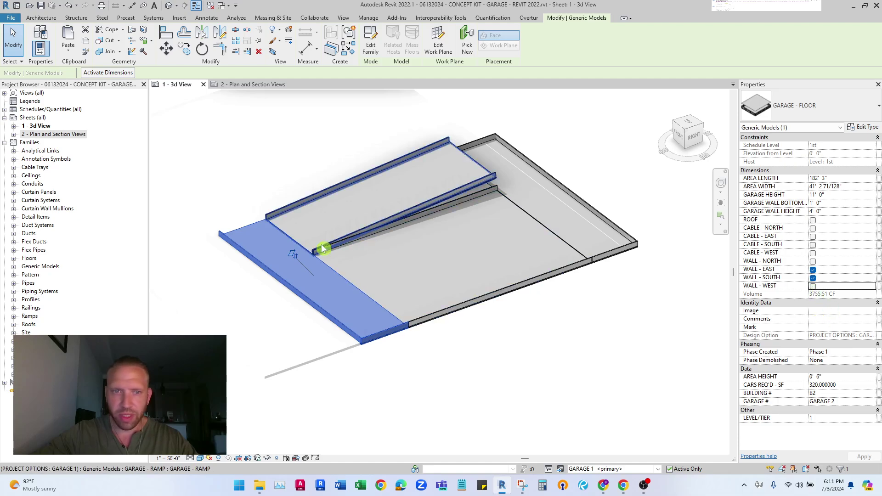
scroll(244, 237, "down", 1)
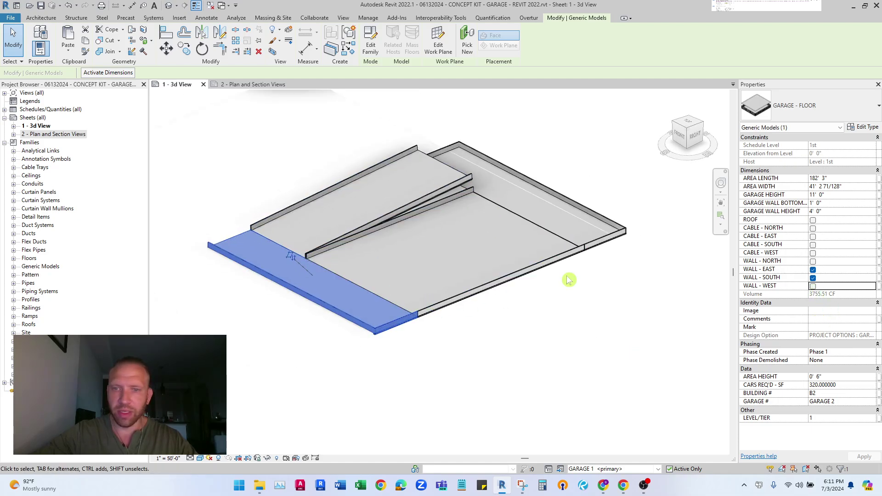
left_click(813, 287)
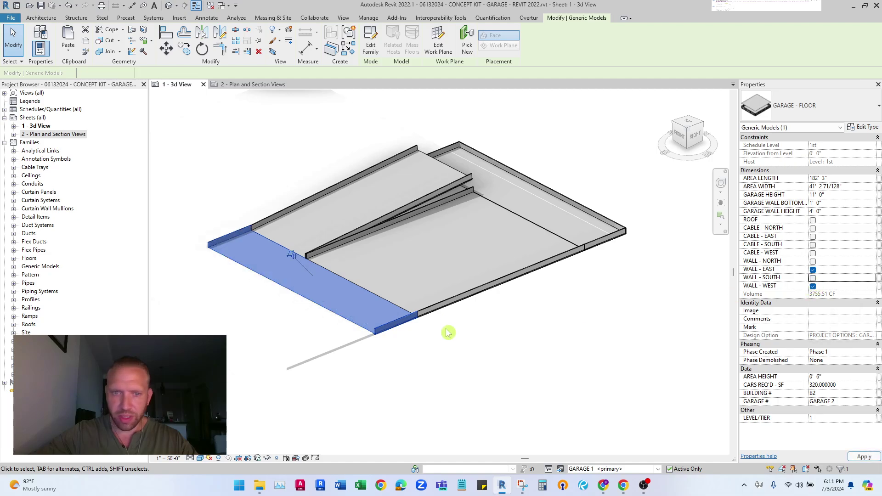
left_click(812, 278)
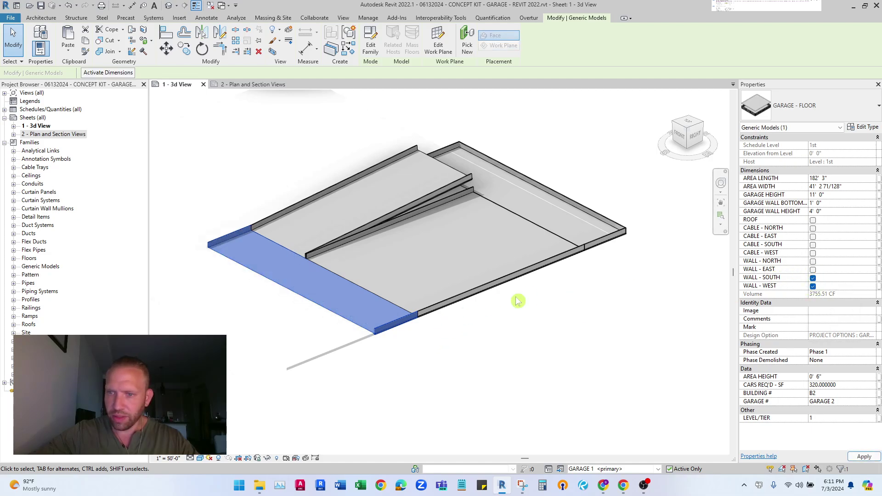
Set the right floor strip to keep only its north and west walls.
middle_click_drag(404, 339, 393, 344, "shift")
left_click(611, 251)
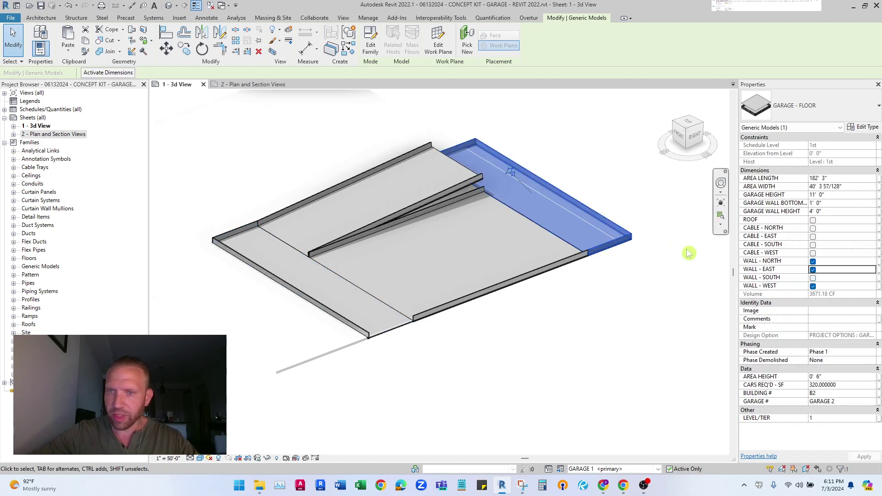
left_click(812, 278)
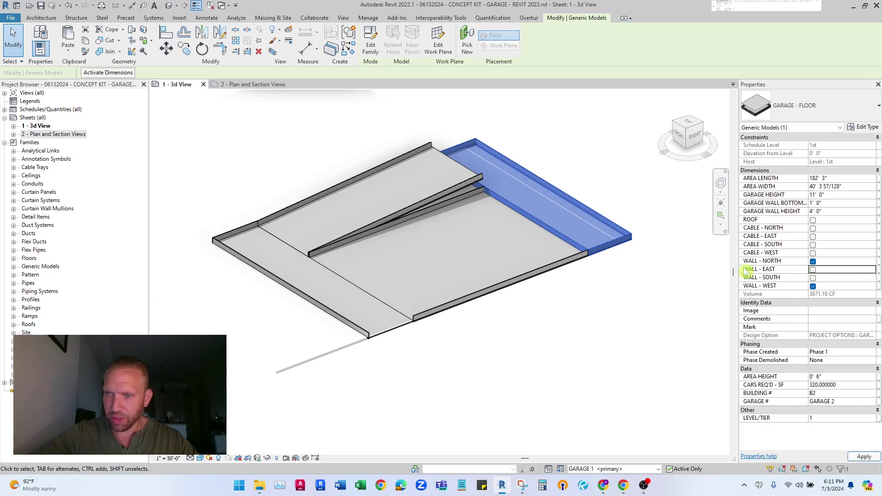
middle_click_drag(616, 276, 601, 289, "shift")
left_click(499, 311)
middle_click_drag(494, 317, 428, 363, "shift")
middle_click_drag(521, 312, 501, 331, "shift")
Trim the garage floor edge slightly inside the plan viewport on the Plan and Section Views sheet.
scroll(547, 264, "up", 4)
scroll(517, 261, "down", 3)
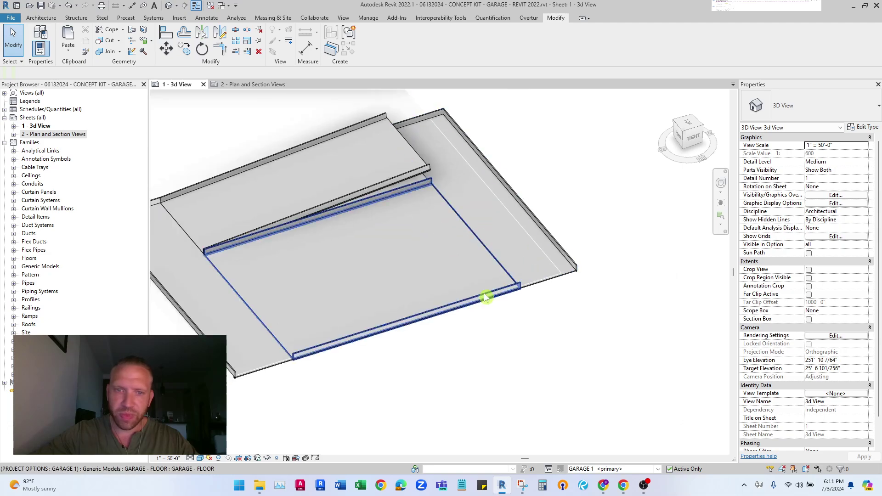
middle_click_drag(486, 297, 499, 307, "shift")
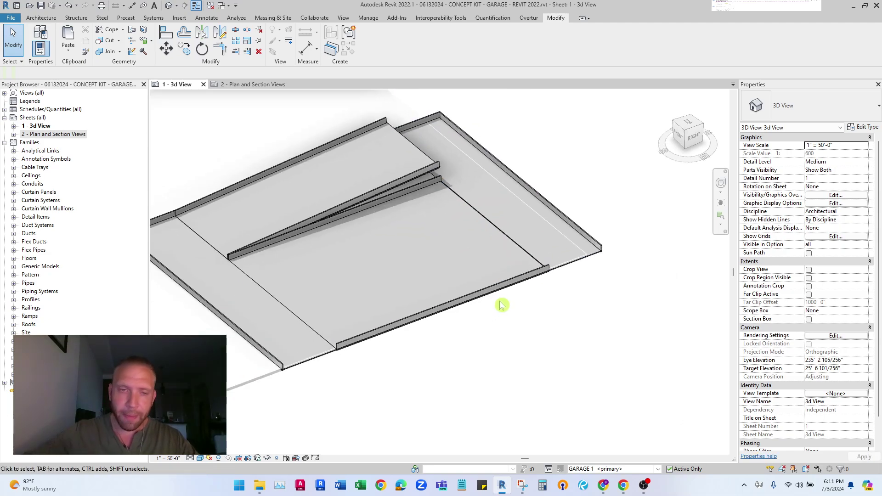
scroll(395, 282, "down", 3)
middle_click_drag(395, 282, 382, 314, "shift")
scroll(476, 223, "up", 2)
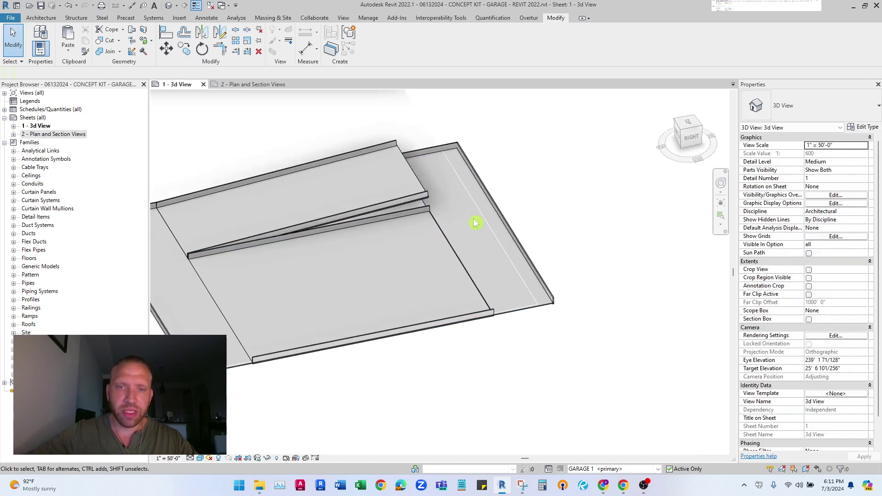
left_click(264, 85)
scroll(468, 335, "up", 5)
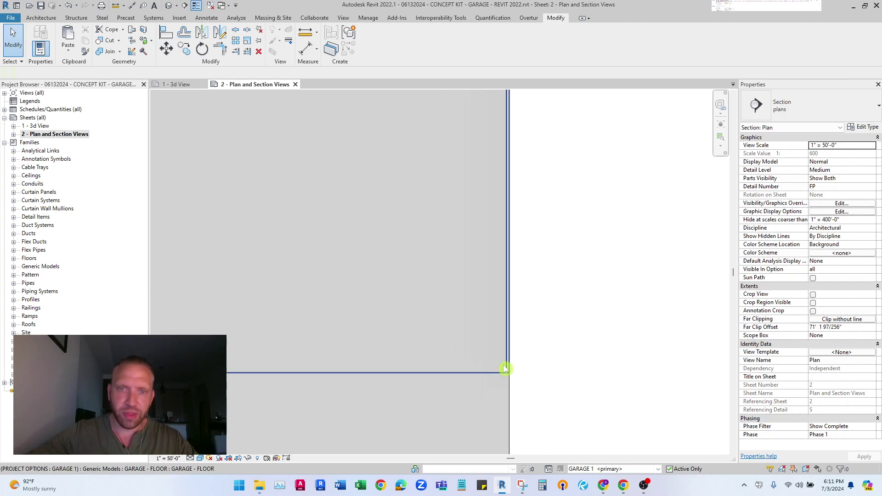
scroll(506, 369, "down", 5)
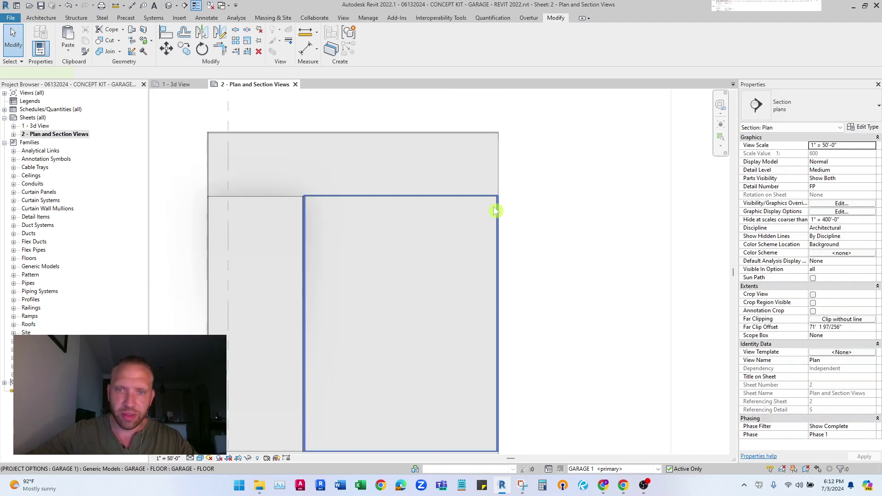
double_click(496, 210)
left_click(380, 198)
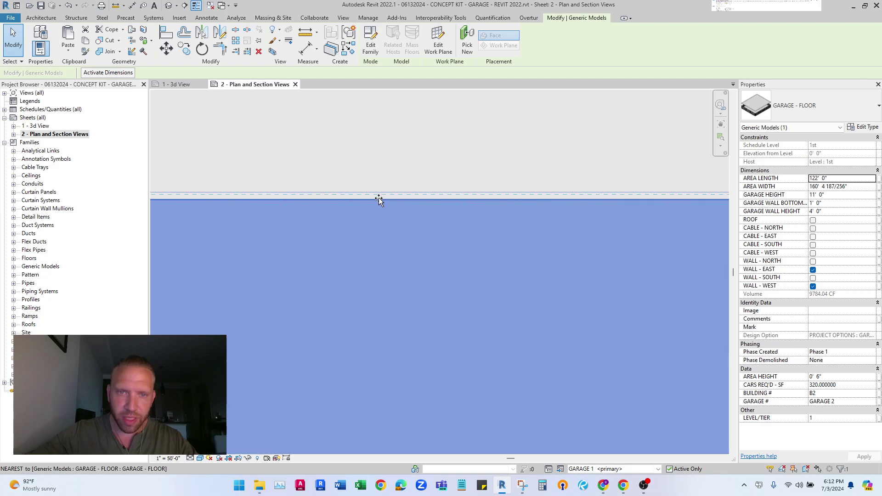
left_click_drag(378, 197, 379, 199)
scroll(399, 198, "down", 6)
Back in the 3d View sheet, join the left and right end strips to the main floor.
left_click(181, 85)
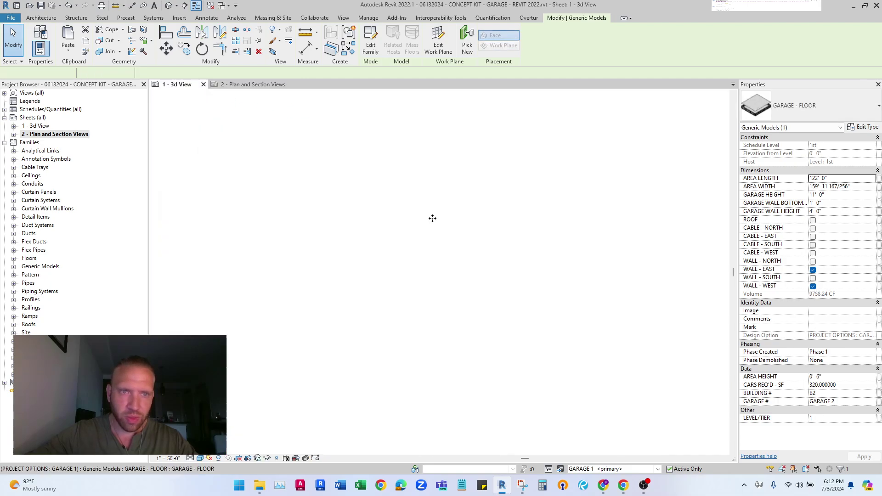
key("Escape")
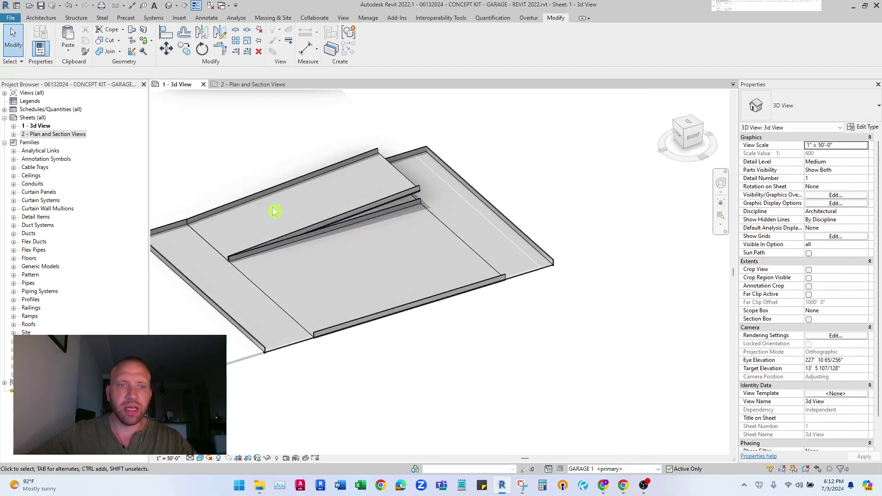
left_click(107, 54)
left_click(243, 309)
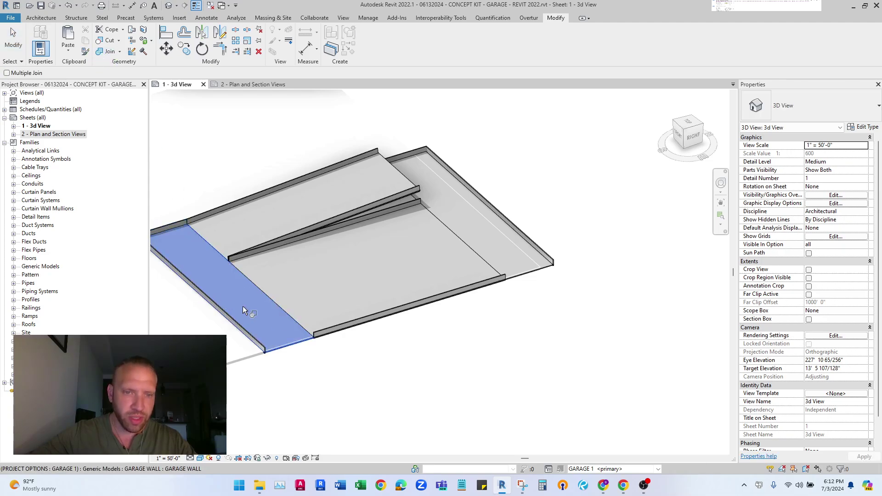
left_click(350, 335)
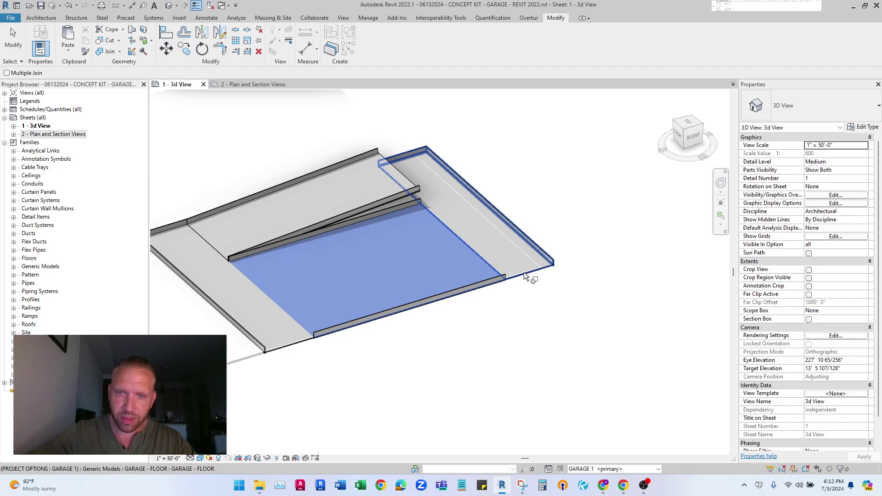
left_click(545, 265)
left_click(485, 286)
scroll(487, 288, "down", 1)
middle_click_drag(491, 289, 525, 306, "shift")
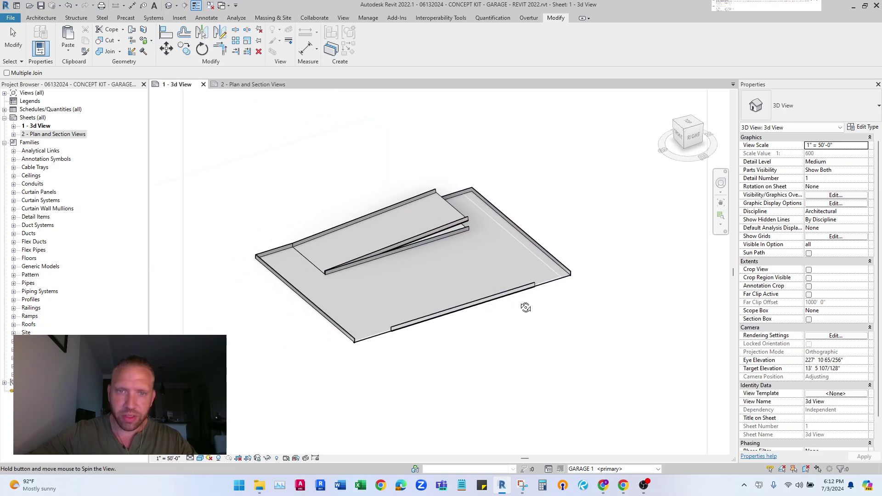
left_click(113, 53)
left_click(22, 47)
Pan and zoom to re-centre the joined floor model in the view.
scroll(368, 276, "down", 4)
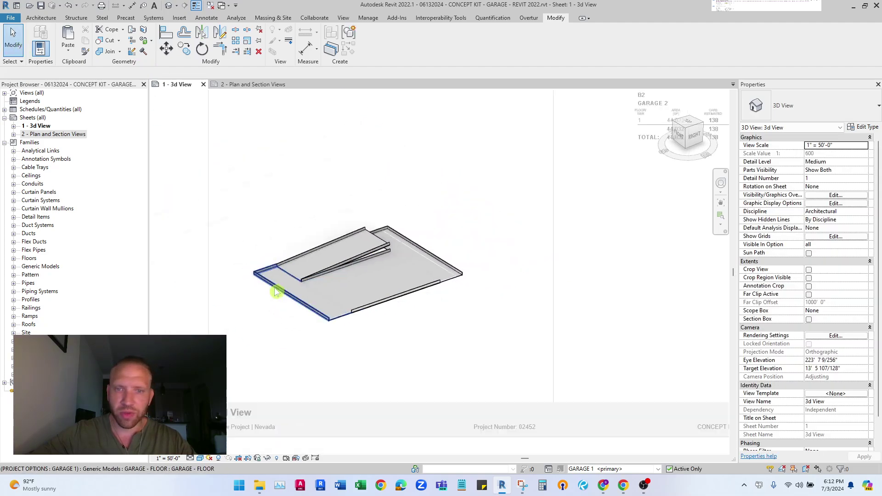
scroll(565, 171, "up", 5)
scroll(548, 235, "up", 2)
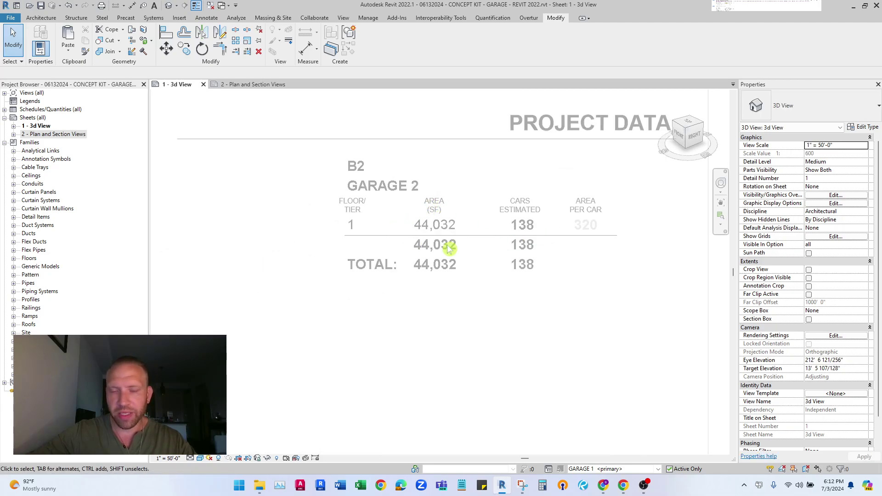
scroll(376, 272, "down", 4)
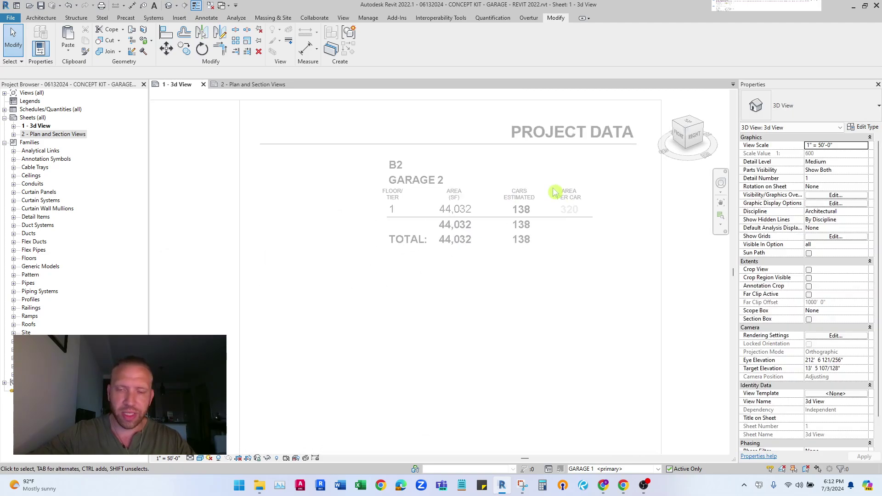
middle_click_drag(418, 297, 524, 247)
middle_click_drag(364, 328, 423, 260)
scroll(366, 298, "up", 2)
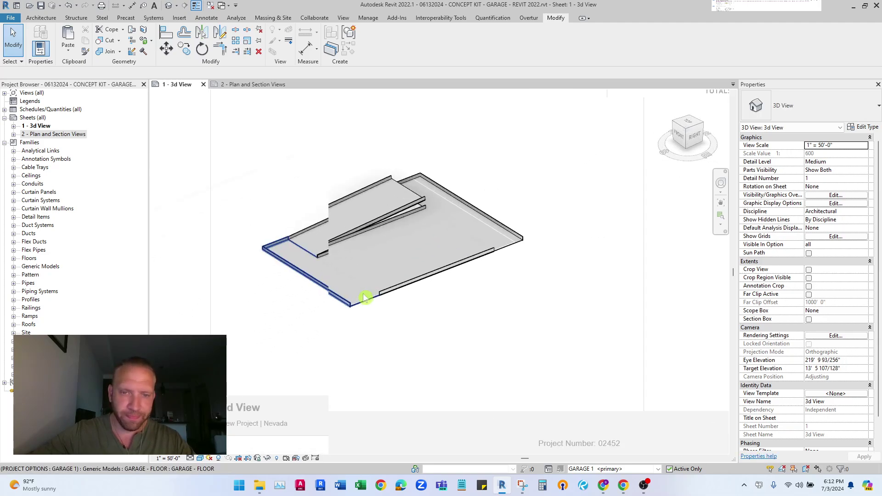
scroll(366, 298, "up", 1)
middle_click_drag(450, 310, 447, 333)
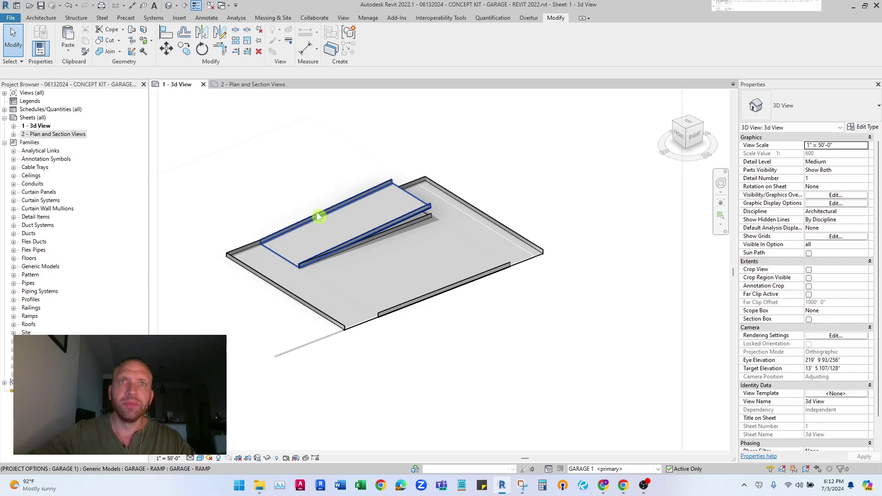
middle_click_drag(335, 223, 385, 244)
Window-select the floor, ramp and both end strips and group them as Group 13.
left_click(403, 222)
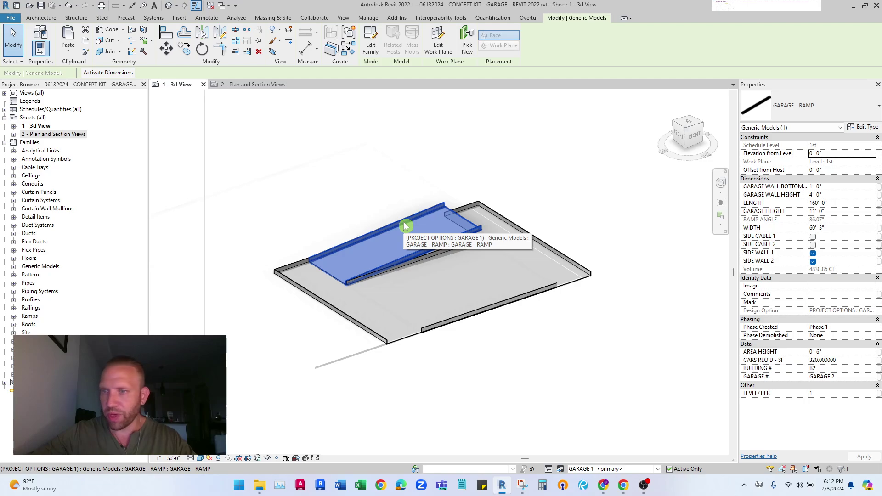
left_click(368, 211)
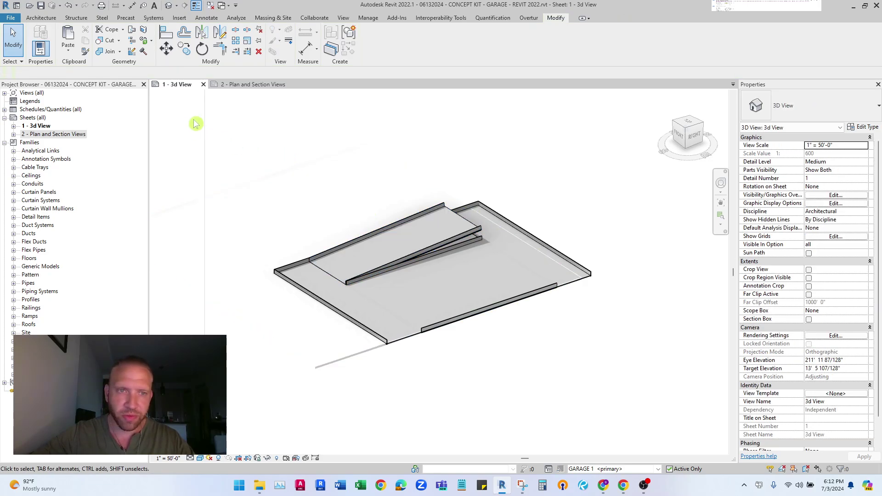
left_click_drag(219, 111, 638, 396)
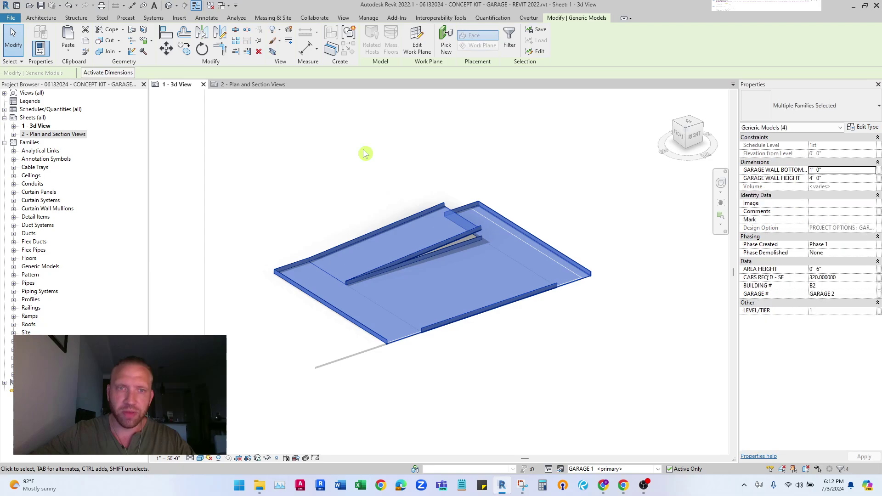
left_click(348, 31)
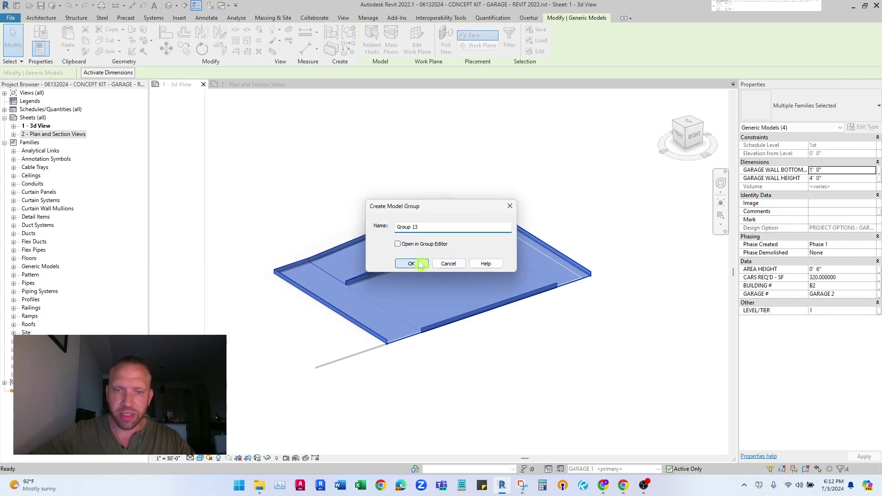
left_click(411, 263)
Reselect Group 13 and view it from the FRONT of the ViewCube.
left_click(388, 188)
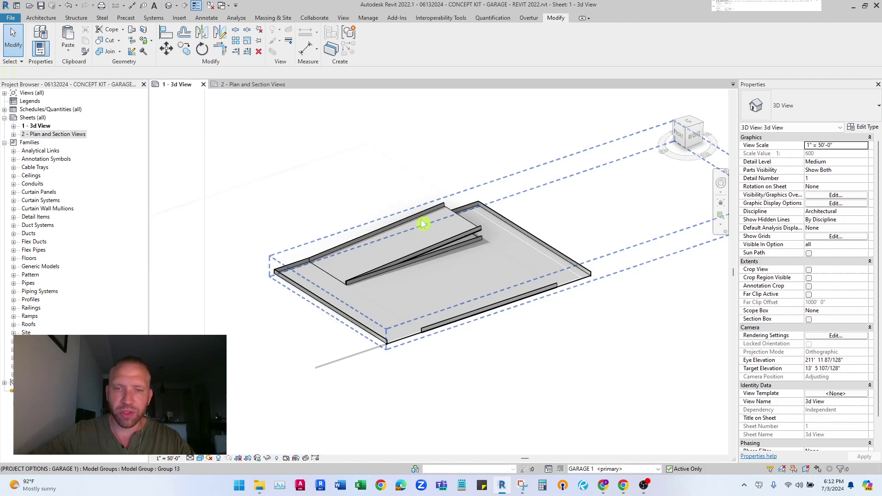
left_click(428, 224)
scroll(438, 281, "down", 1)
middle_click_drag(440, 281, 428, 234)
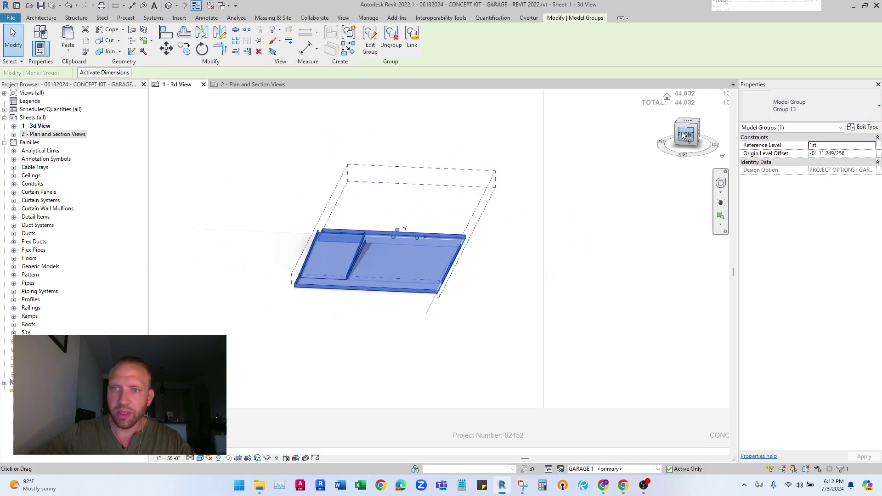
left_click(684, 134)
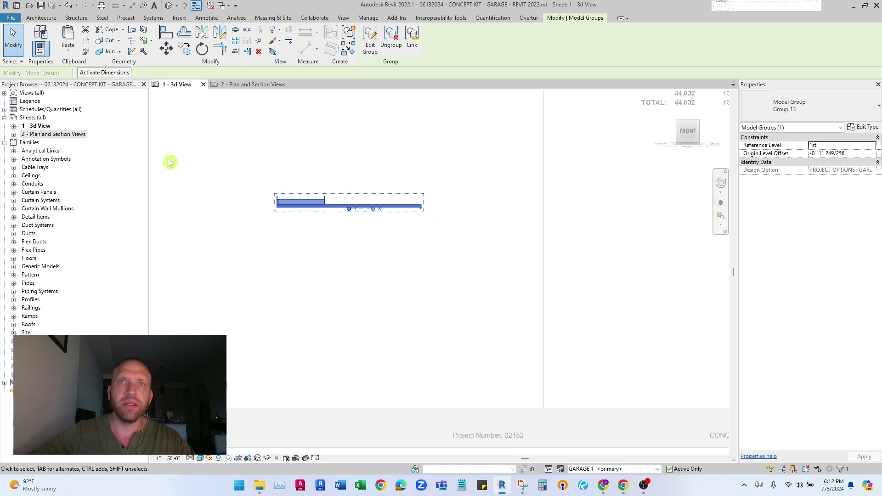
Copy Group 13 straight upward three times at 11-foot spacing.
scroll(368, 170, "up", 6)
left_click(367, 202)
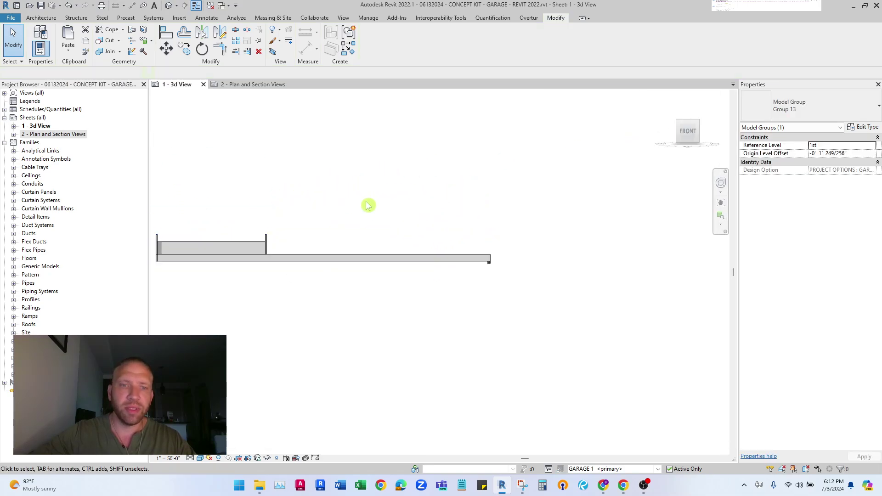
left_click(427, 254)
scroll(414, 252, "up", 1)
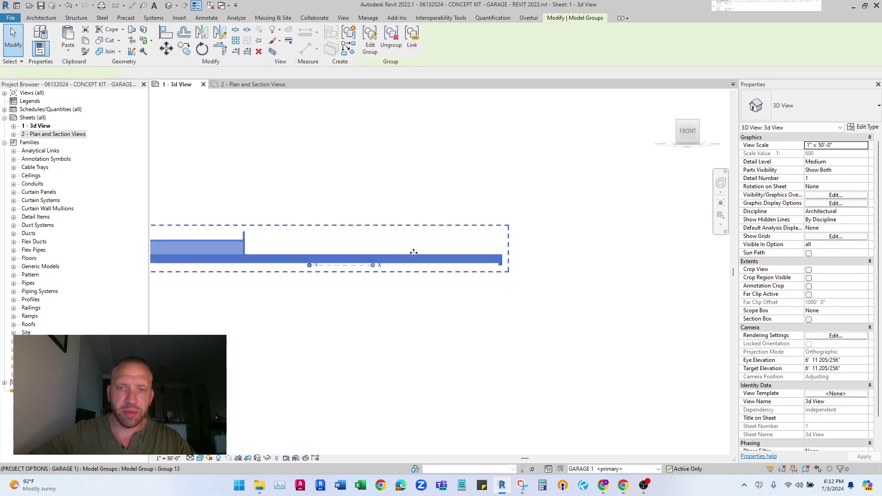
left_click(184, 49)
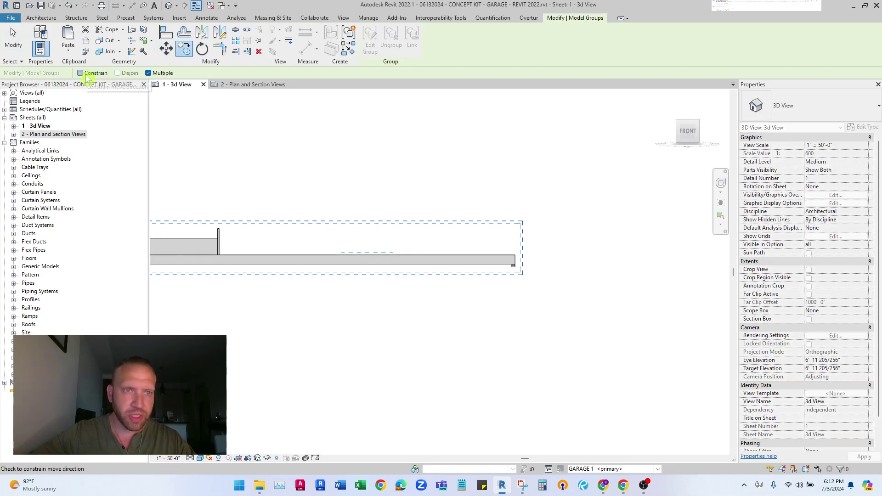
scroll(430, 227, "up", 1)
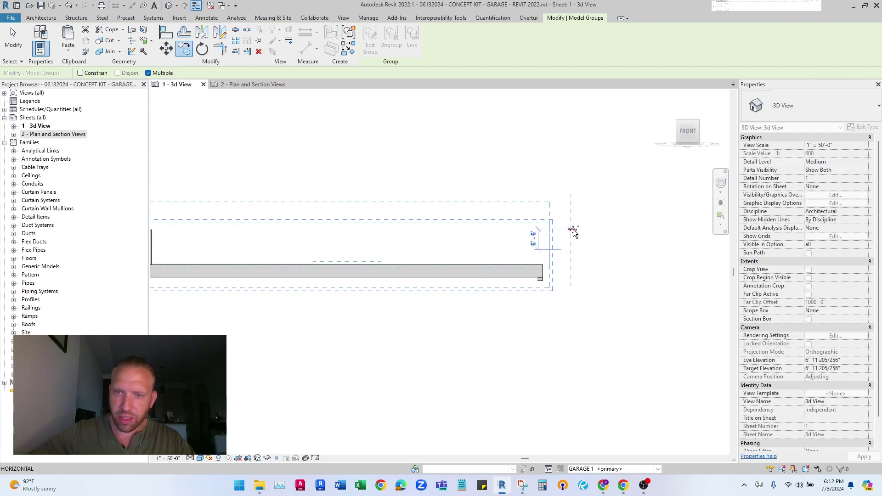
key("Return")
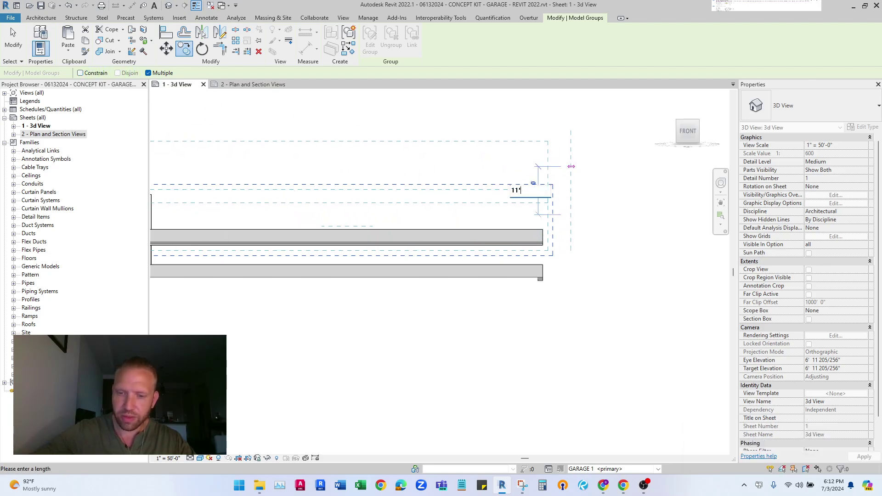
left_click(569, 168, "shift")
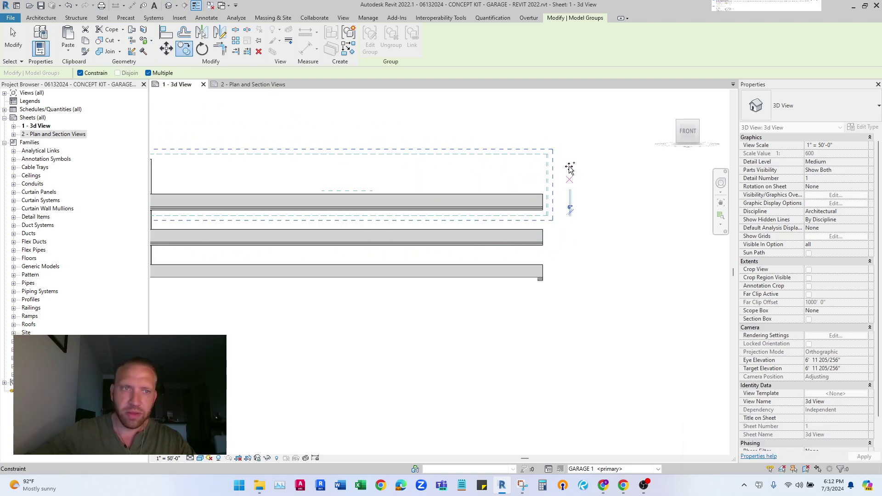
left_click(89, 74)
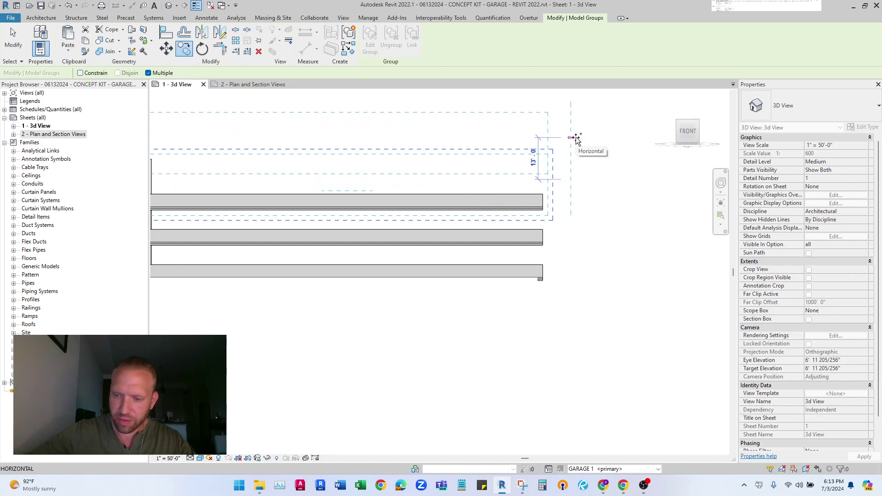
key("Return")
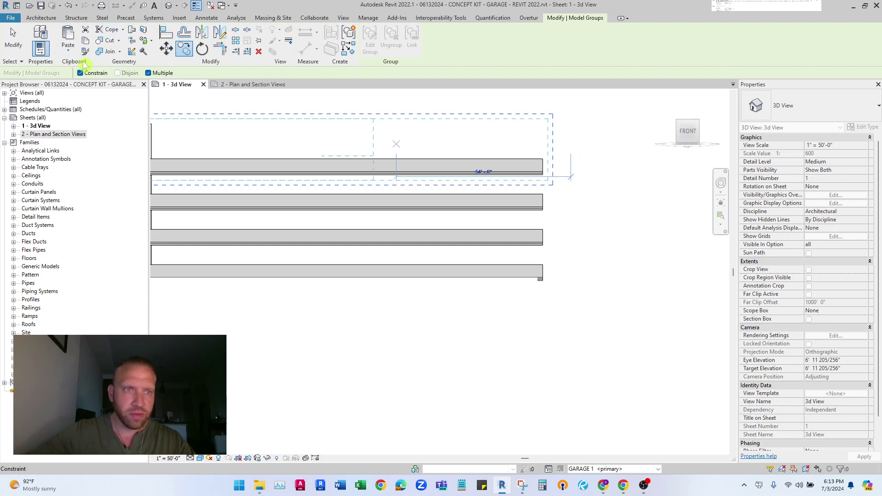
left_click(82, 73)
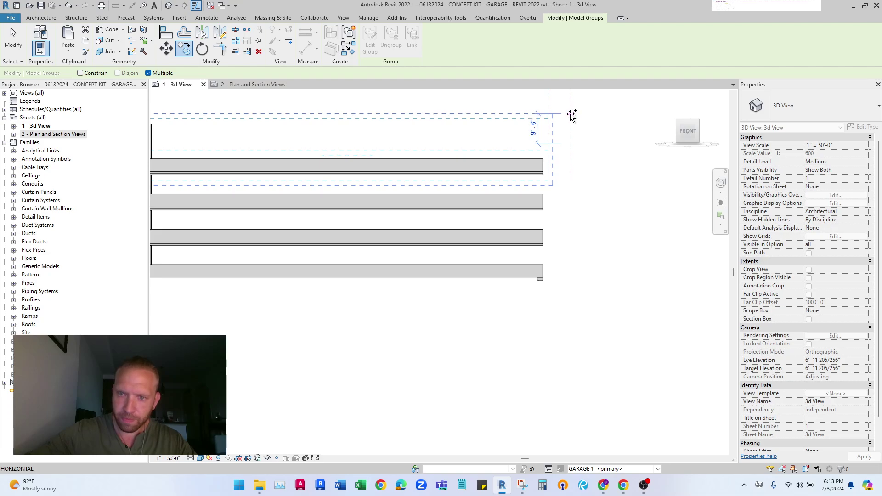
key("Return")
scroll(544, 132, "down", 2)
middle_click_drag(545, 132, 538, 192)
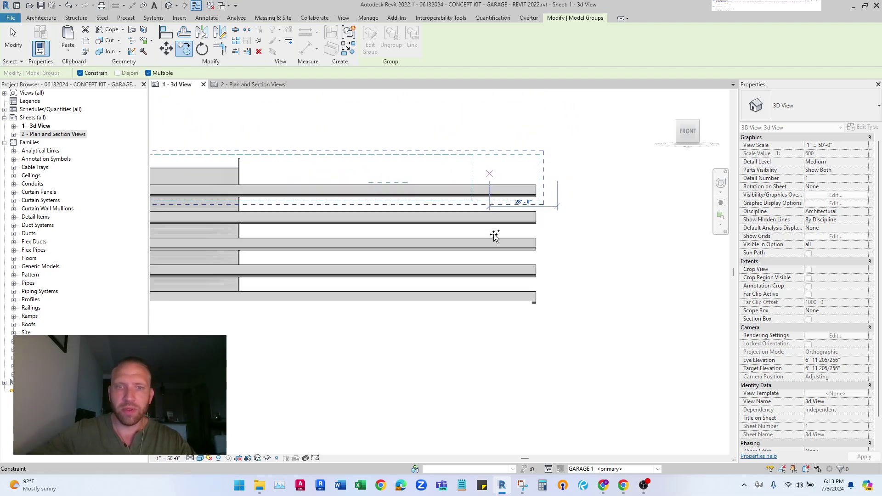
key("Escape")
Clear the selection, check the Plan and Section Views sheet, and return to 3d View.
middle_click_drag(305, 218, 372, 233)
key("Escape")
left_click(268, 84)
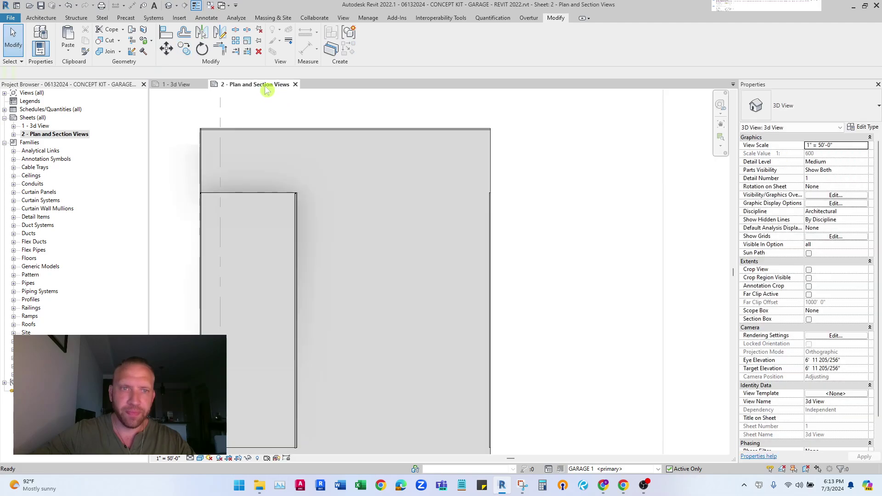
scroll(360, 279, "down", 3)
left_click(178, 86)
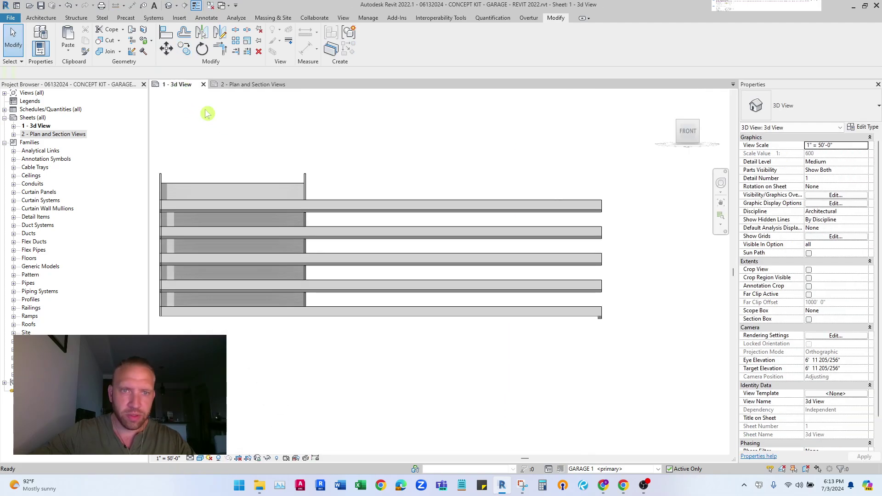
Select the four upper floor groups and assign them a duplicated type named Group 14.
middle_click_drag(205, 112, 431, 318, "shift")
scroll(473, 285, "up", 4)
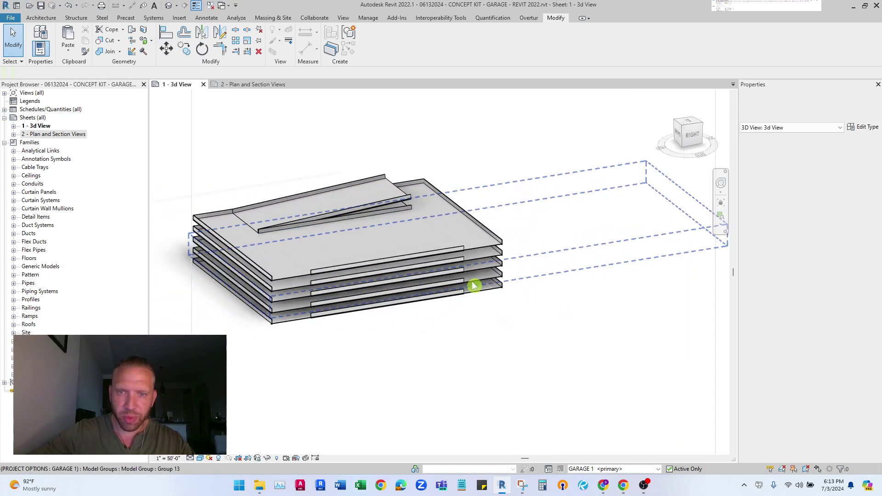
left_click(502, 267)
left_click(503, 260, "ctrl")
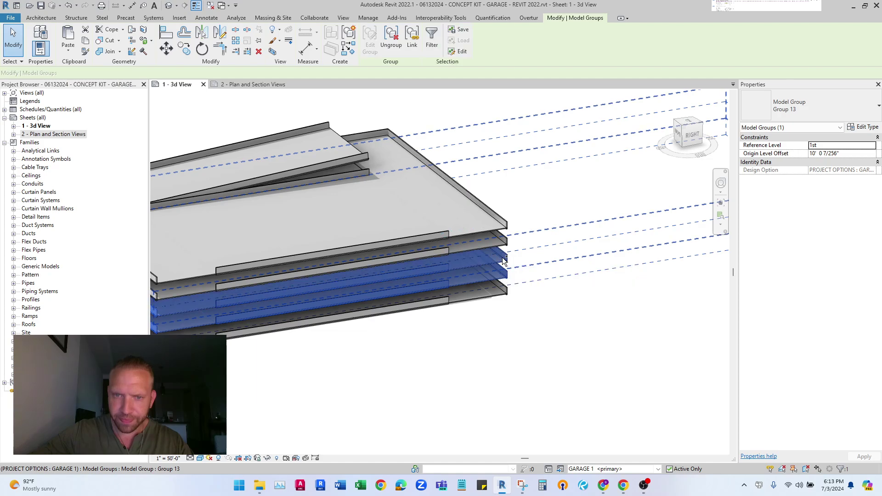
left_click(507, 243, "ctrl")
left_click(504, 225, "ctrl")
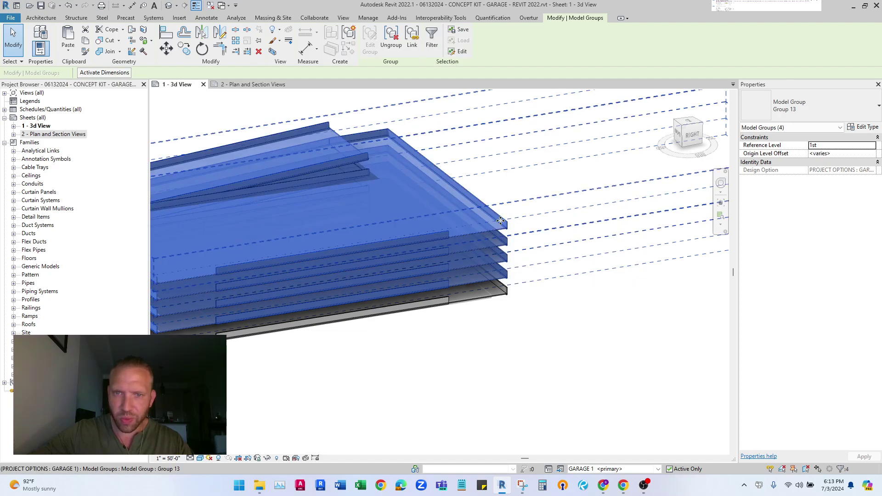
scroll(504, 225, "down", 3)
scroll(455, 251, "up", 2)
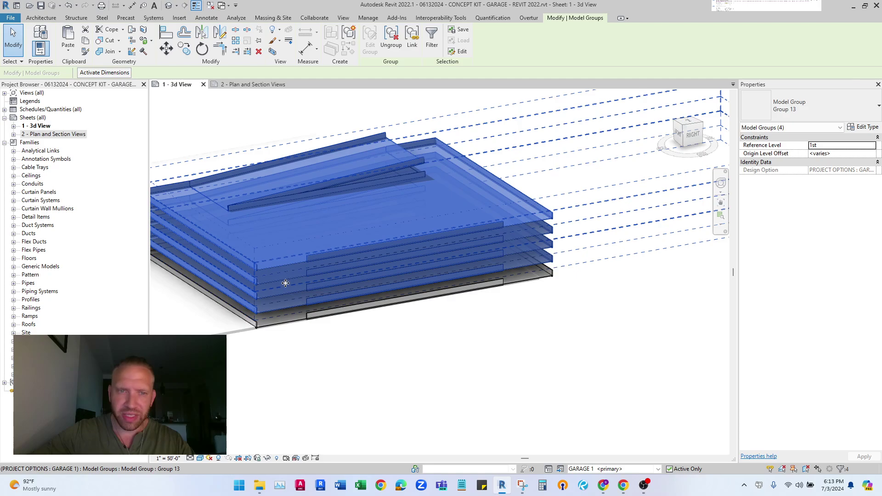
left_click(864, 127)
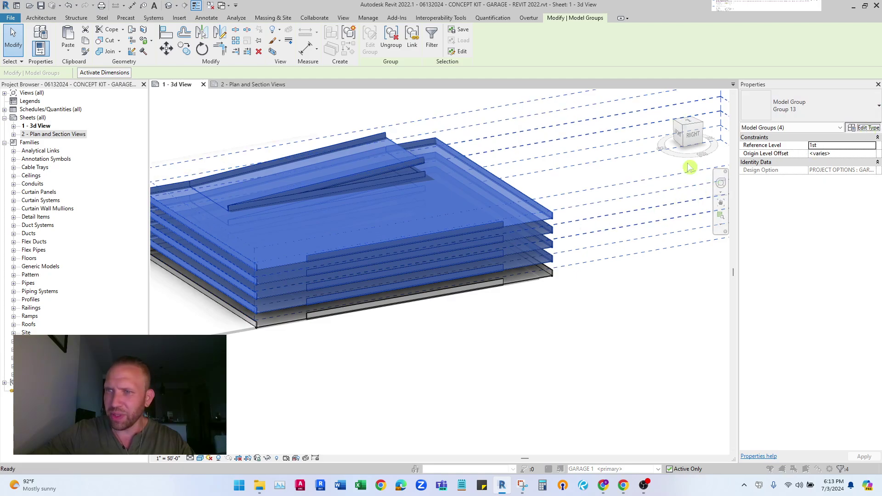
left_click(370, 99)
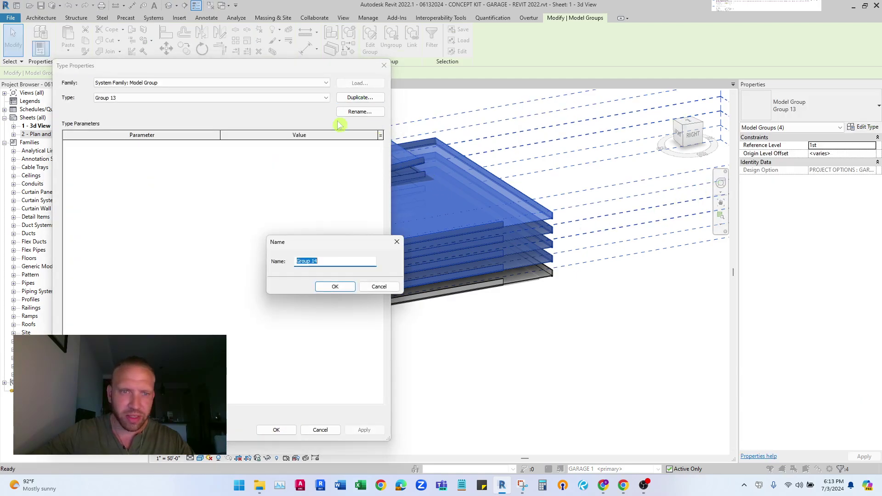
left_click(347, 287)
left_click(276, 429)
Edit Group 14, turn on WALL - EAST for the right-edge slab, and finish editing.
scroll(364, 271, "up", 5)
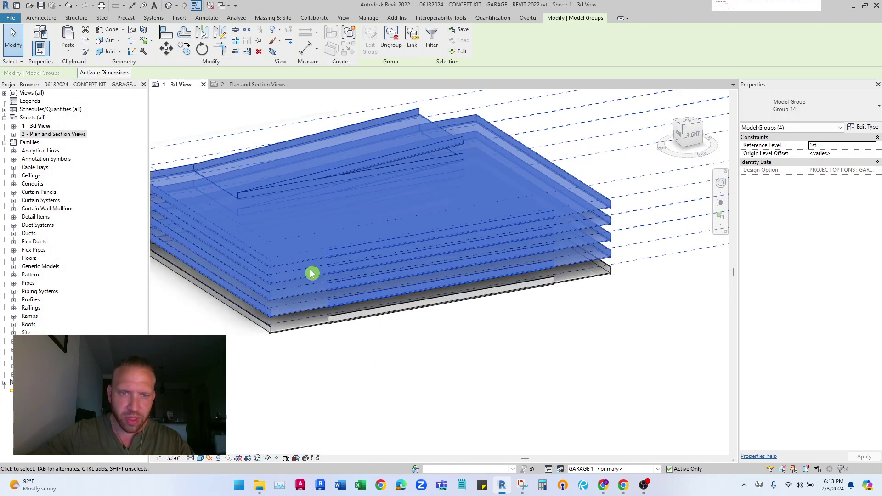
left_click(304, 258)
double_click(303, 258)
left_click(299, 262)
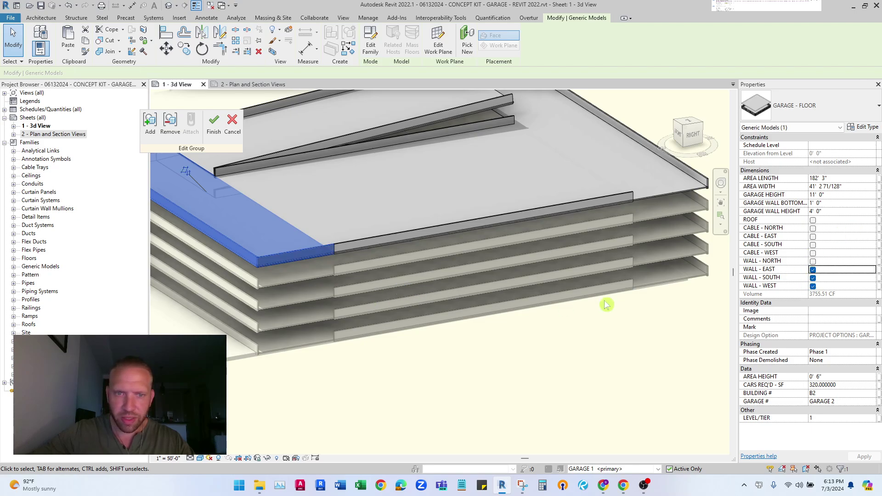
left_click(667, 195)
left_click(813, 270)
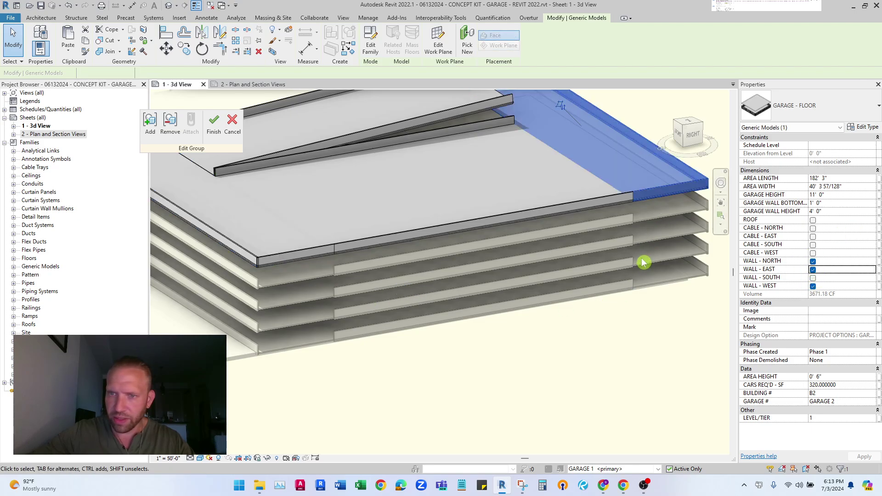
scroll(542, 287, "down", 1)
middle_click_drag(536, 299, 512, 324)
left_click(504, 361)
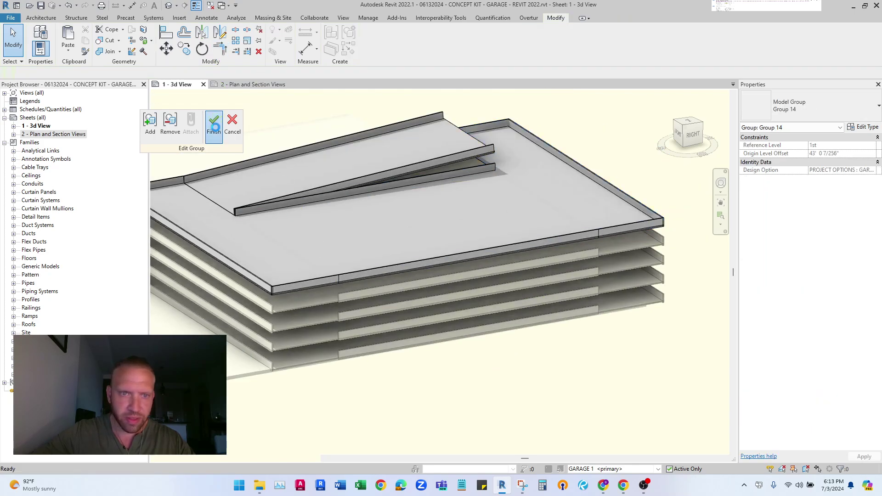
left_click(214, 121)
left_click(448, 375)
Ungroup the top floor from Group 14 and regroup its elements as Group 15.
scroll(479, 296, "down", 2)
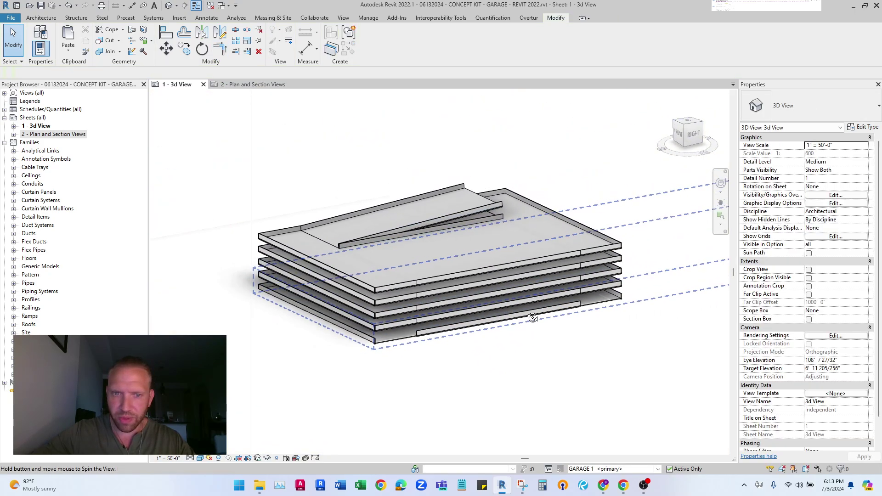
middle_click_drag(528, 315, 394, 319, "shift")
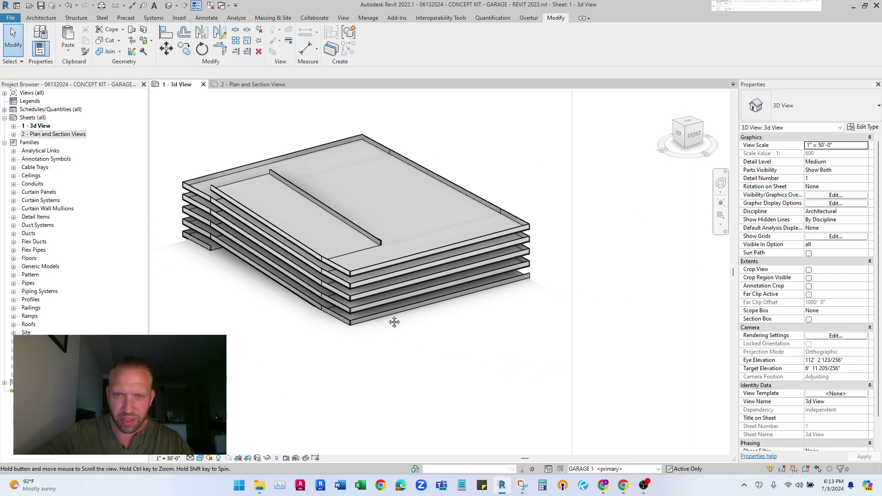
scroll(368, 233, "up", 4)
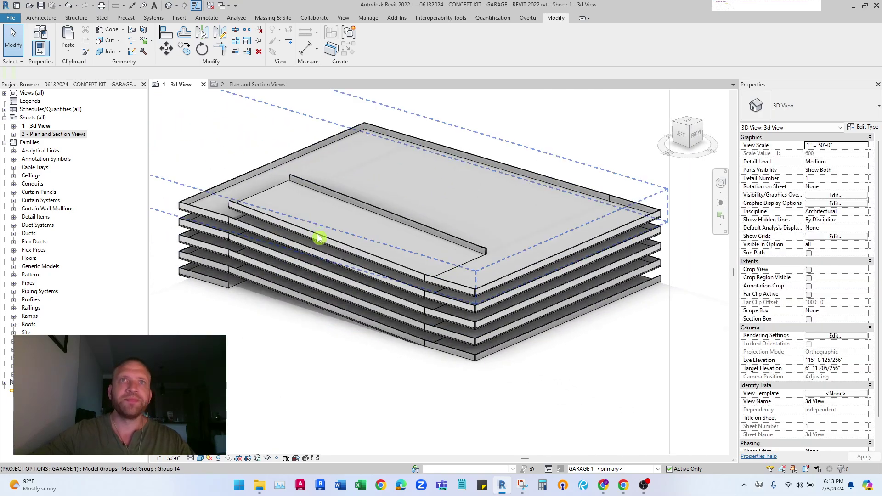
left_click(318, 237)
middle_click_drag(359, 231, 380, 240)
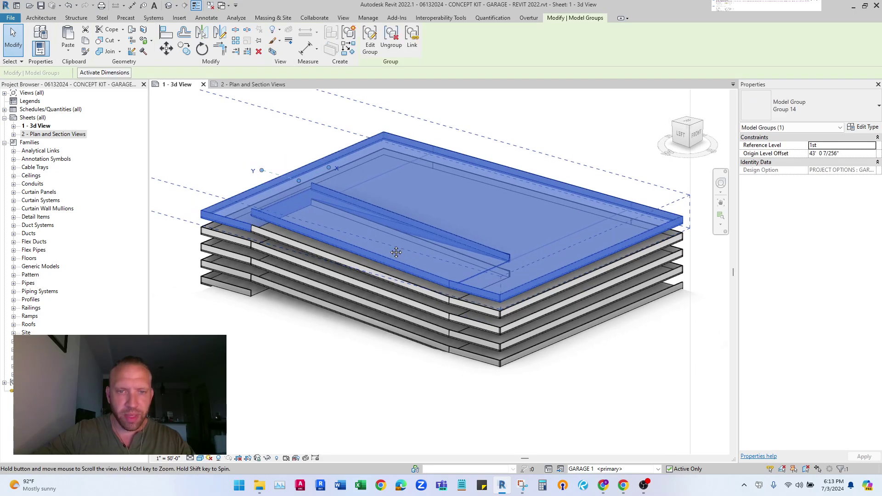
left_click(390, 48)
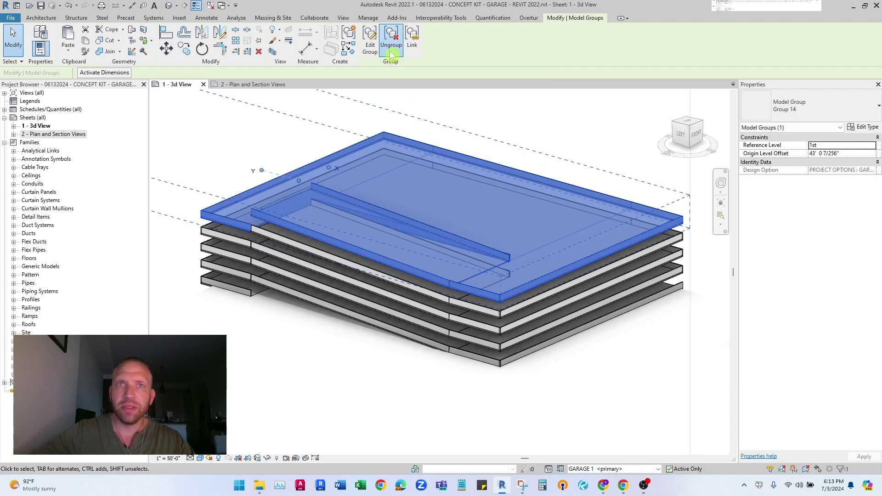
left_click(349, 32)
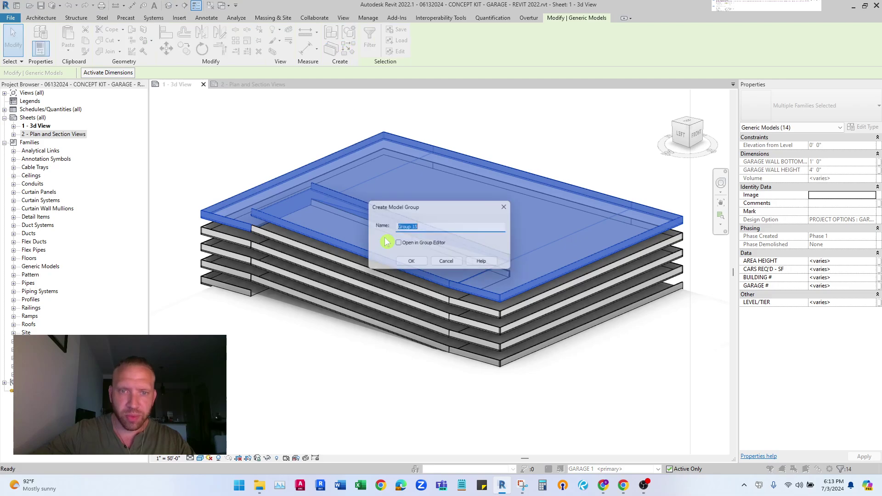
left_click(410, 262)
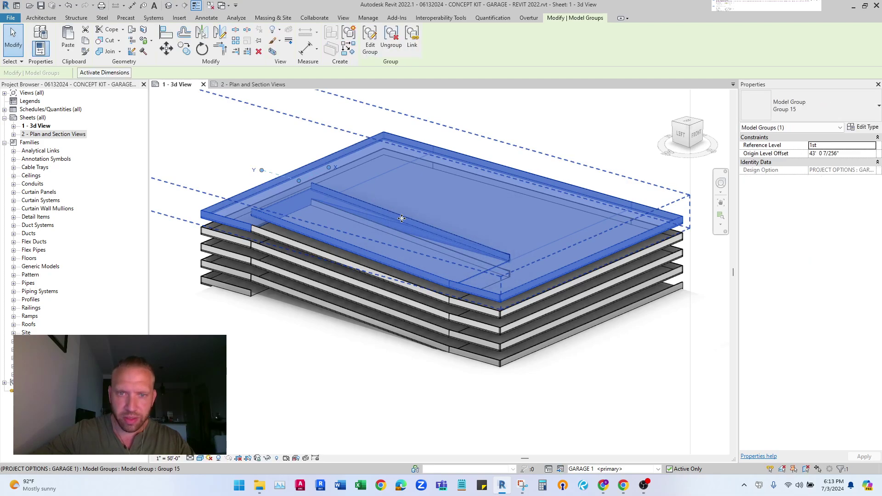
Open Group 15 for editing, inspect a slab, and cancel without changes.
double_click(402, 218)
left_click(394, 216)
left_click(433, 279)
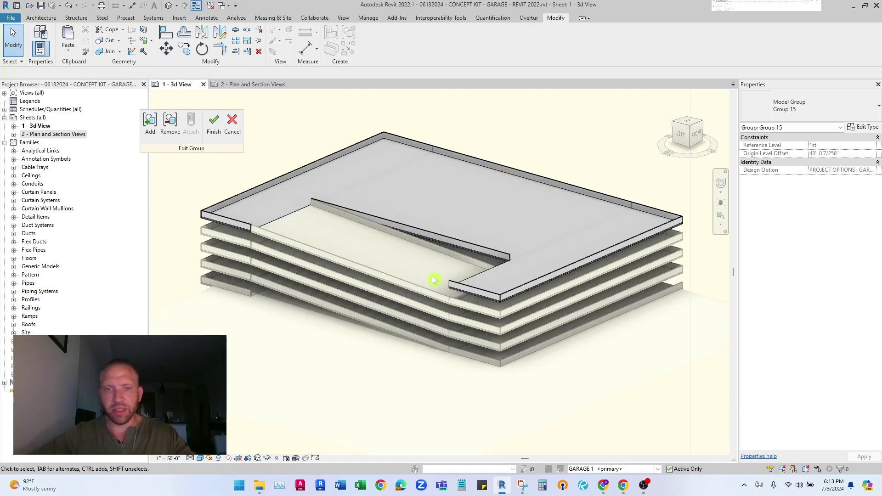
left_click(224, 133)
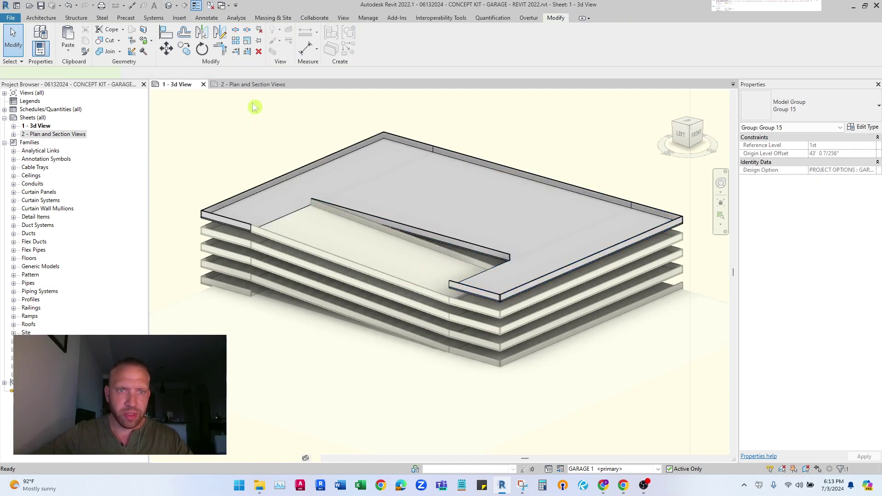
View the garage stack from a ViewCube corner, then toggle sheet 2 and back to 3d View.
scroll(340, 257, "down", 3)
left_click(322, 286)
scroll(369, 282, "down", 1)
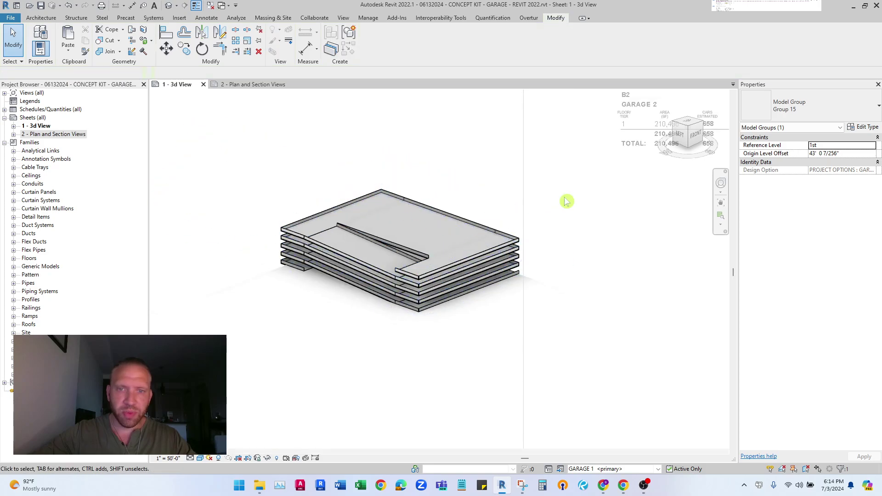
left_click(689, 130)
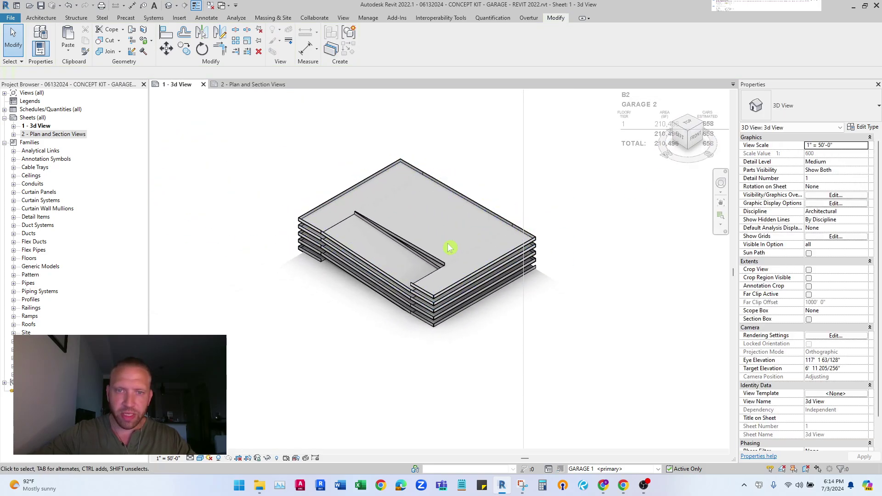
scroll(449, 246, "down", 1)
scroll(373, 147, "down", 1)
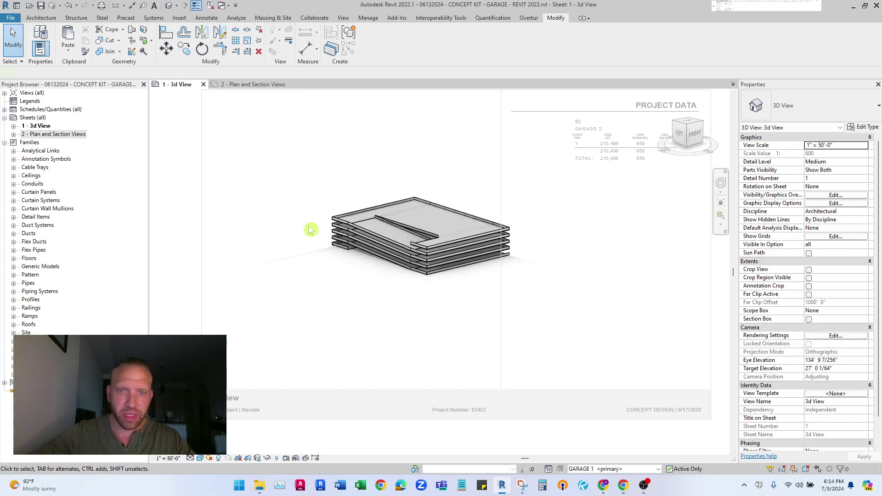
middle_click_drag(311, 230, 331, 240, "shift")
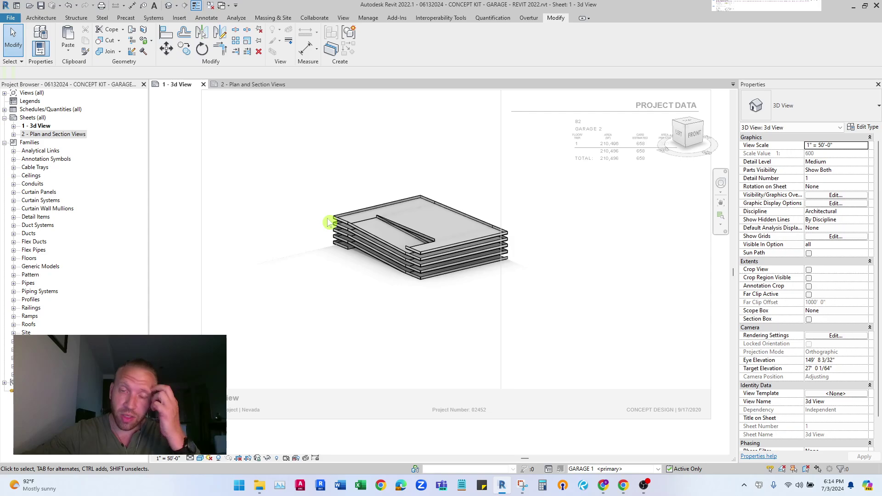
left_click(247, 86)
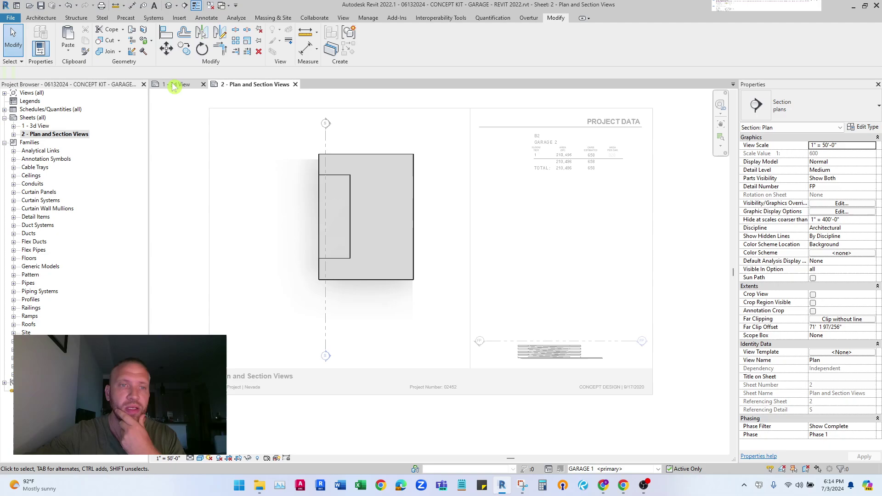
left_click(177, 84)
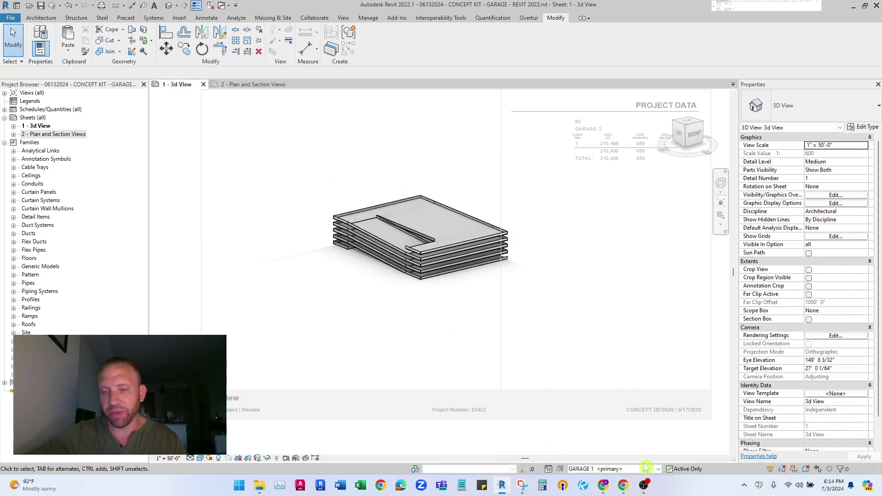
Switch to the .COPY/PASTE FAMILIES design option and select the column group.
left_click(658, 469)
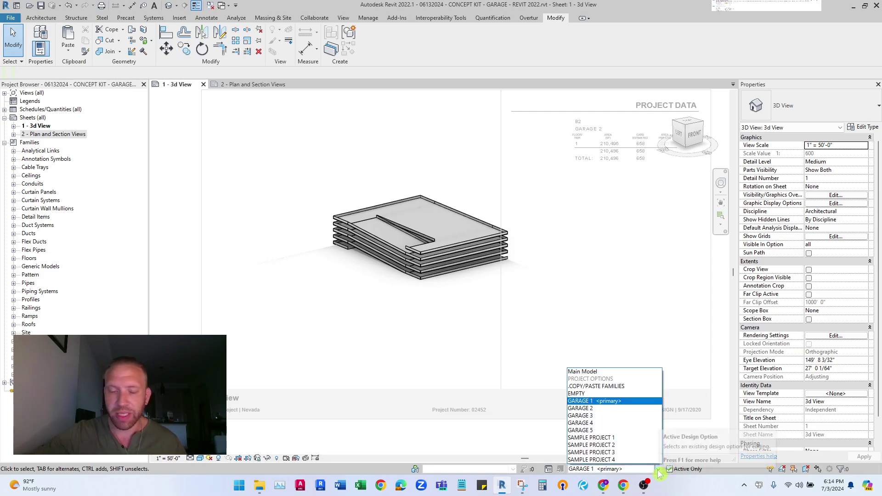
left_click(616, 386)
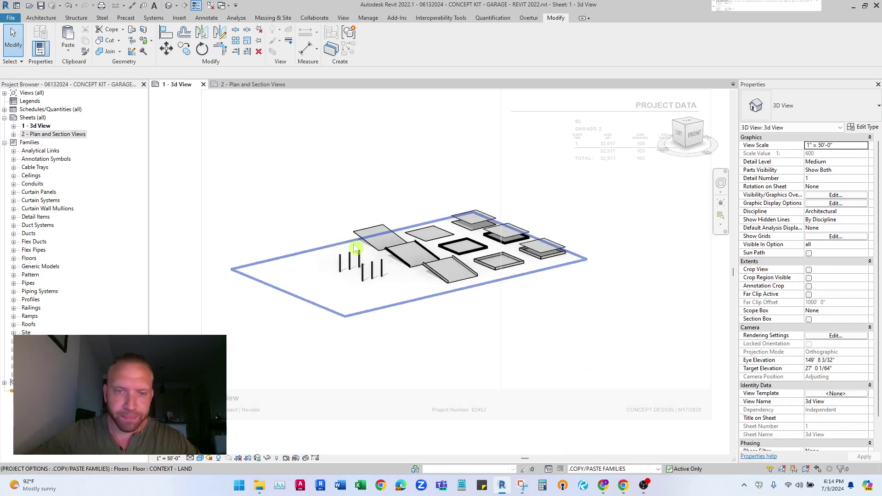
scroll(364, 278, "up", 4)
left_click(386, 267)
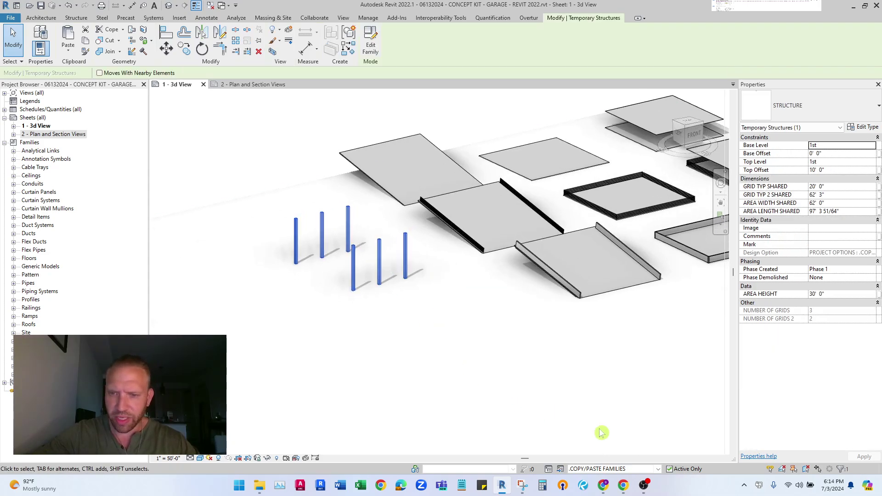
Return to GARAGE 1 and place the pasted columns on the ground beside the garage.
left_click(658, 469)
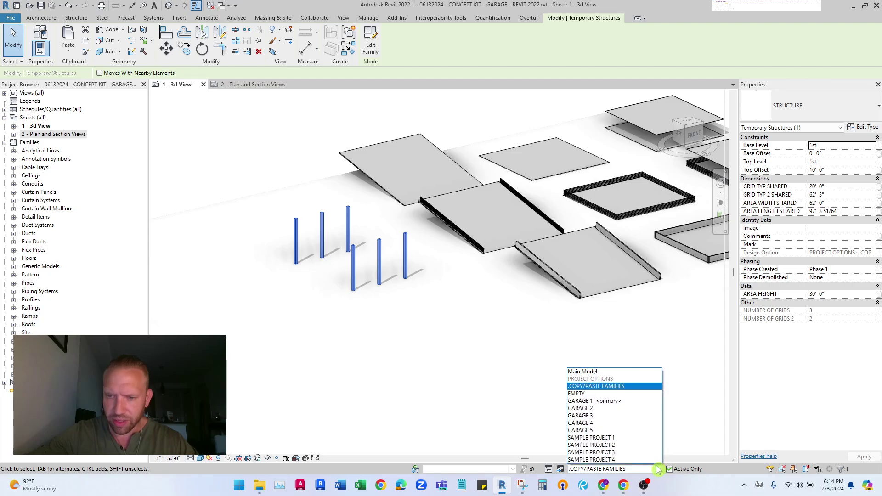
left_click(607, 403)
middle_click_drag(368, 274, 394, 289, "shift")
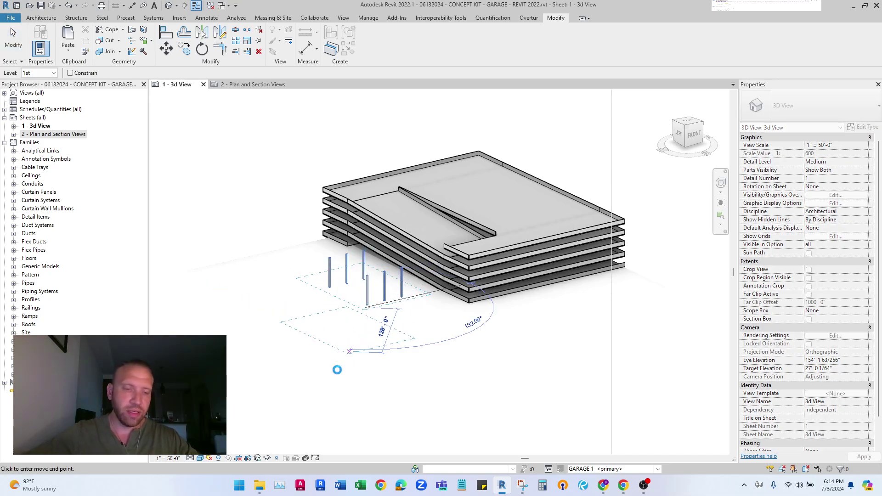
left_click(337, 352)
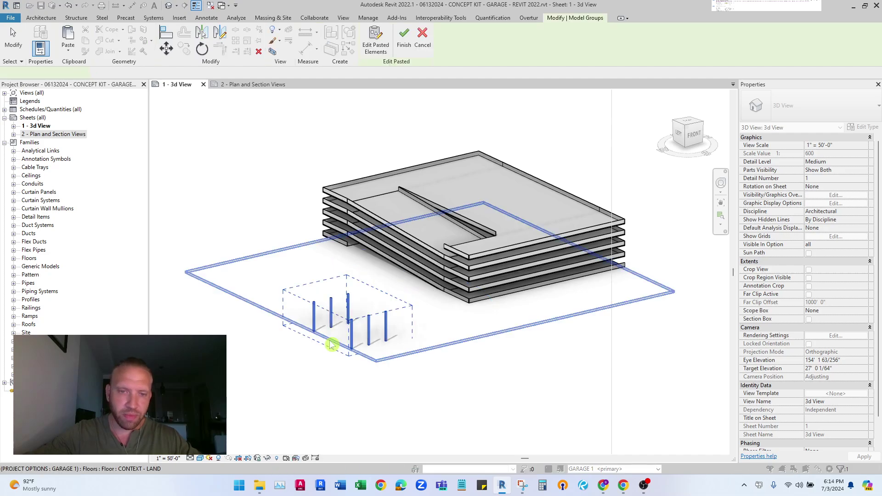
left_click(256, 170)
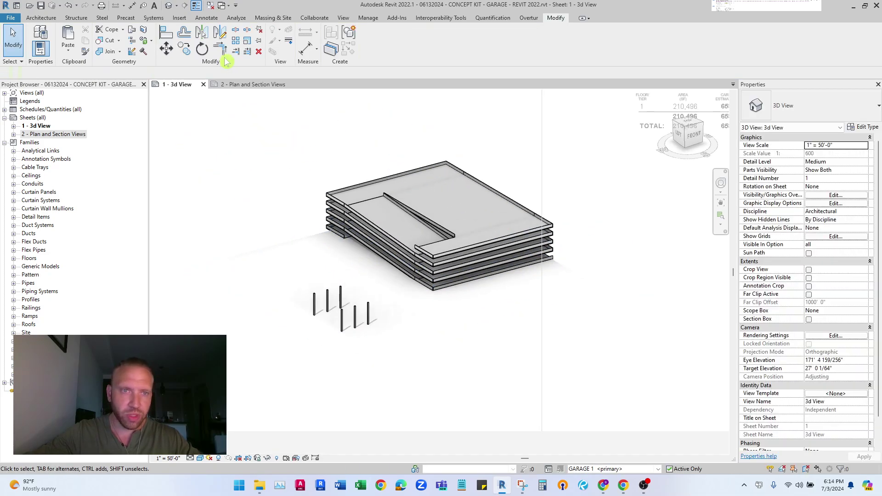
Go to the Plan and Section Views sheet and frame the pasted column grid beside the garage.
left_click(241, 84)
scroll(310, 268, "up", 5)
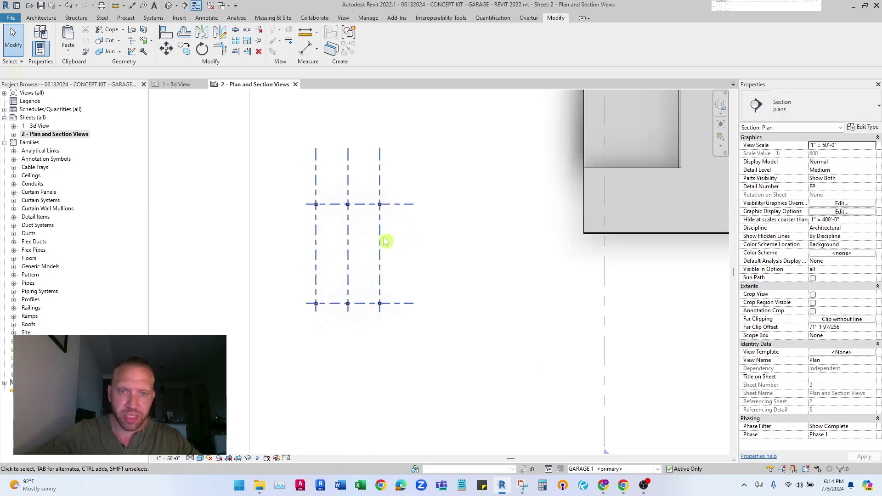
left_click(415, 250)
left_click(424, 147)
scroll(374, 251, "up", 5)
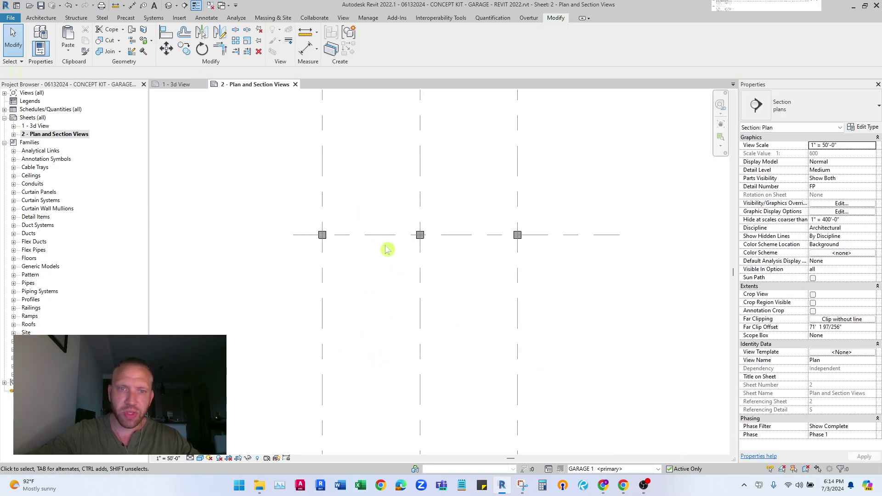
scroll(472, 252, "down", 2)
middle_click_drag(470, 254, 366, 234)
scroll(340, 229, "down", 1)
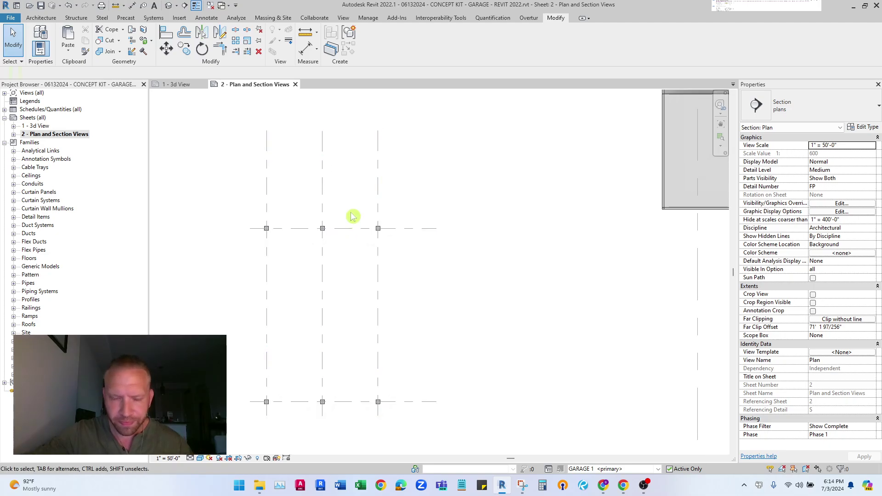
left_click(321, 199)
scroll(315, 233, "down", 1)
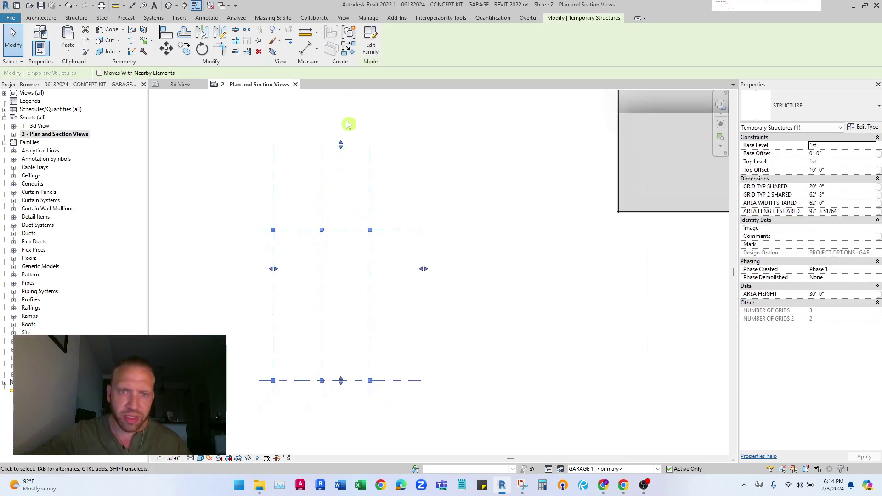
scroll(342, 142, "down", 2)
middle_click_drag(341, 163, 338, 181)
scroll(339, 174, "up", 2)
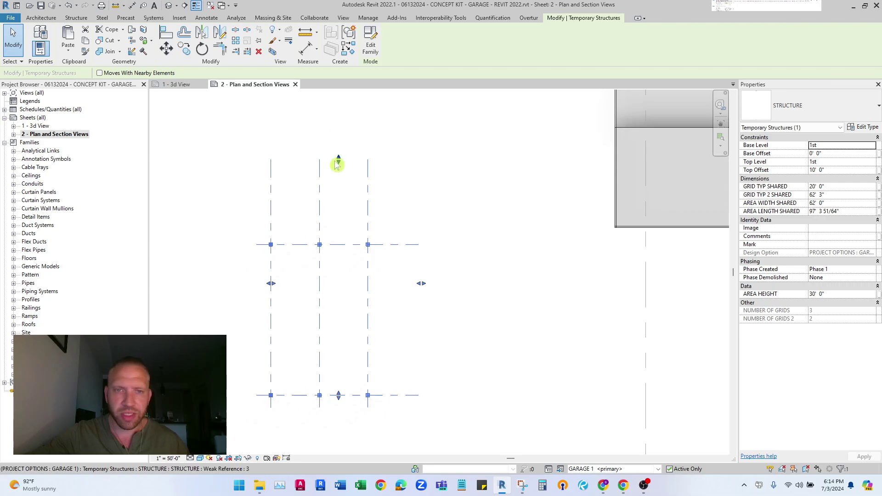
scroll(318, 203, "down", 3)
scroll(316, 203, "down", 1)
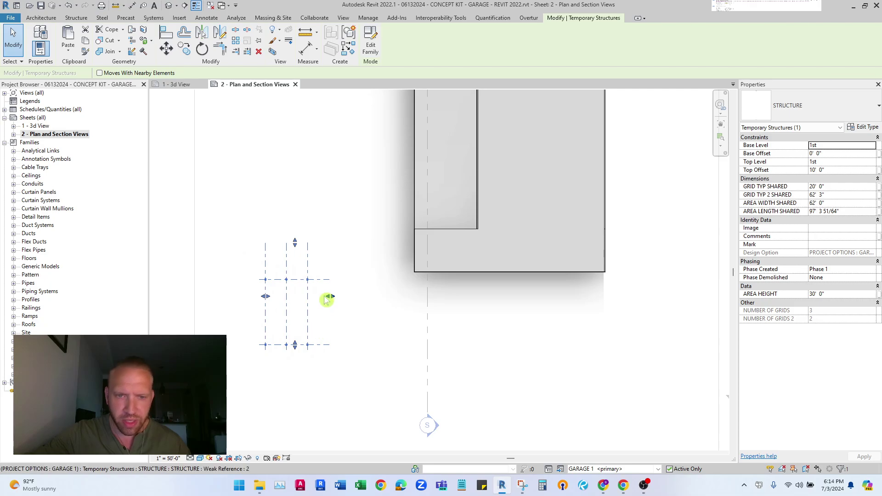
scroll(275, 346, "up", 3)
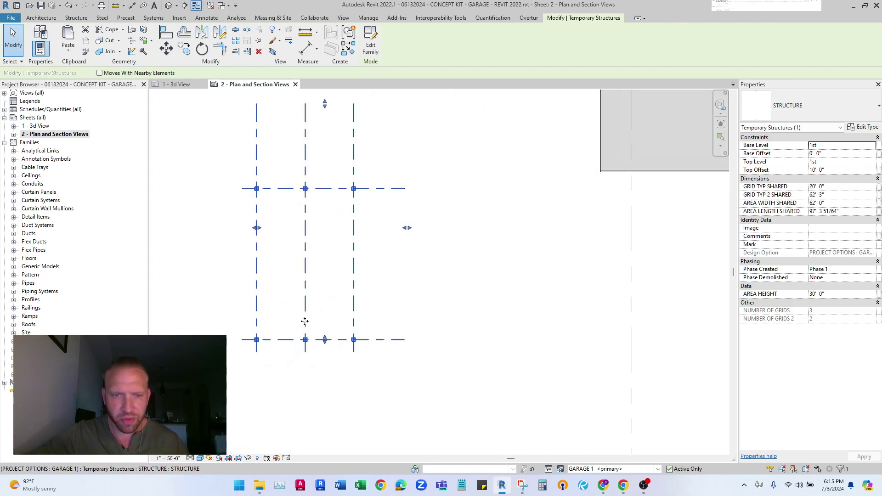
scroll(308, 382, "down", 2)
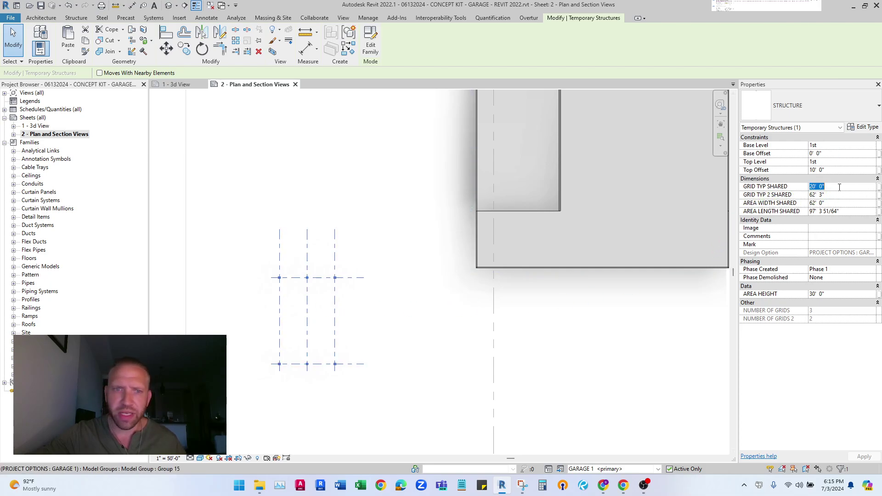
Test an Aligned Dimension between grid lines, reading 20' 0" spacing, then cancel.
left_click(307, 49)
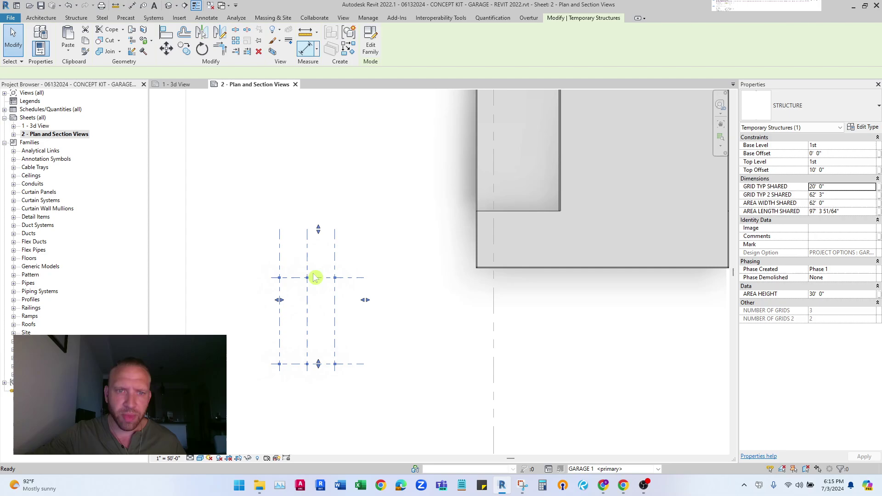
left_click(281, 255)
left_click(308, 255)
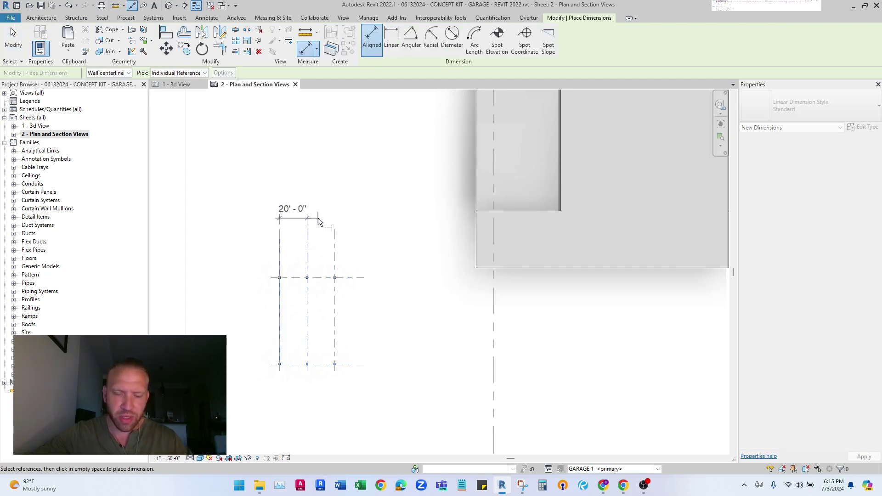
key("Escape")
left_click(324, 364)
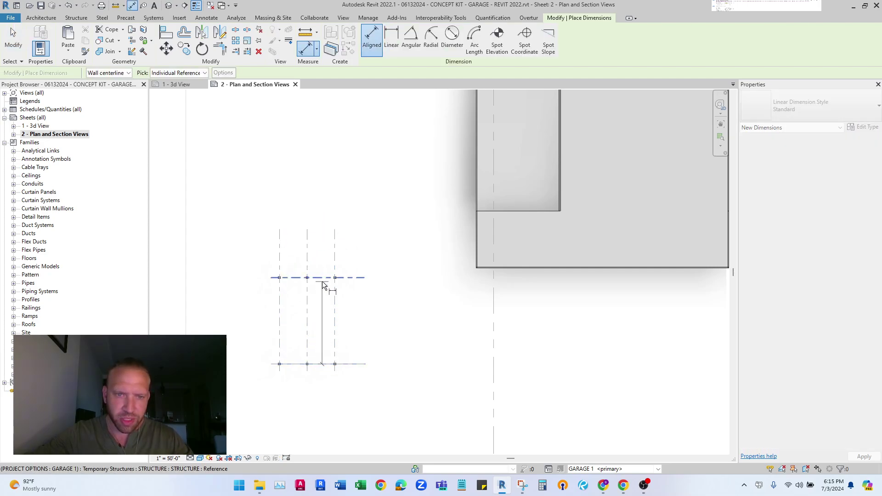
key("Escape")
key("Escape")
Select the column grid and check its GRID TYP SHARED spacing, including 62' 3".
left_click(361, 279)
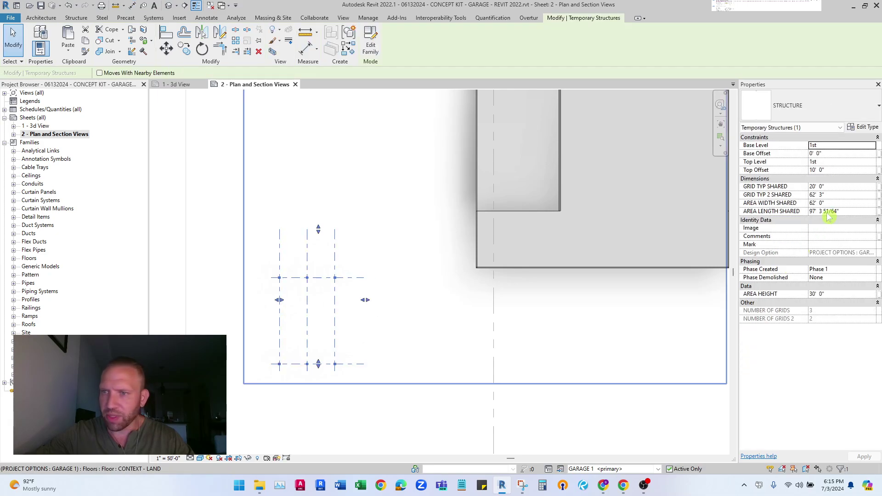
left_click(838, 195)
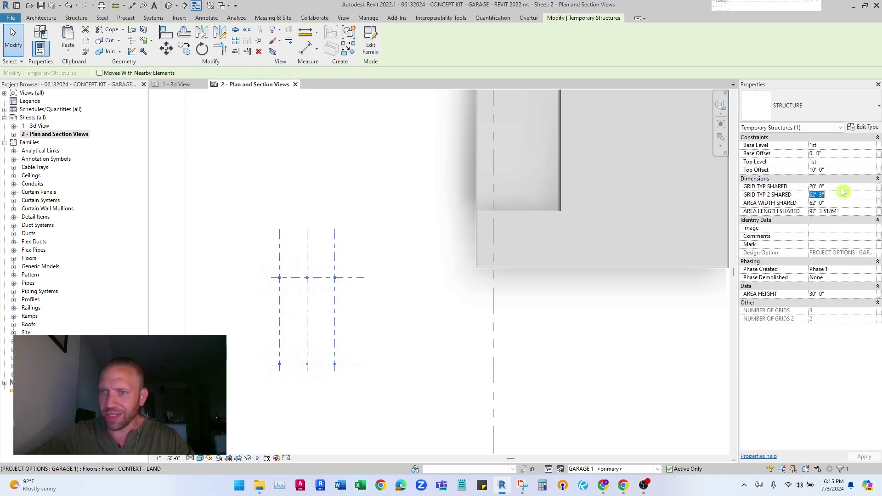
left_click(370, 230)
left_click(340, 254)
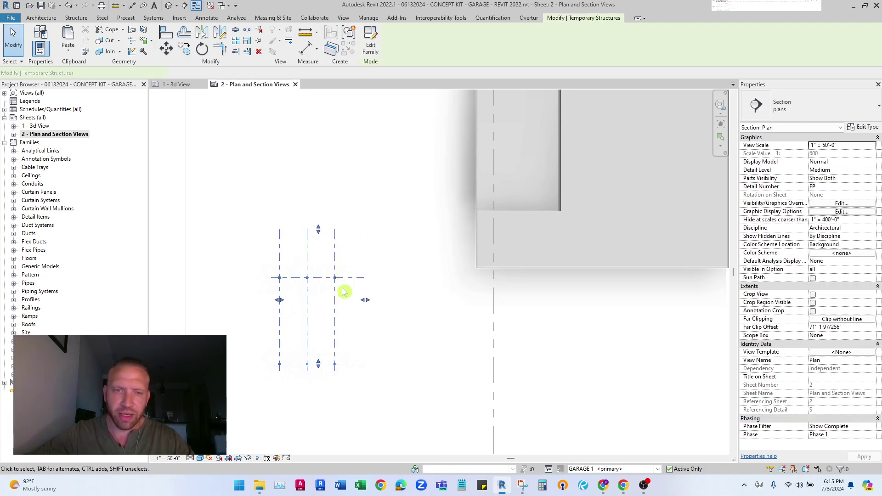
scroll(345, 291, "down", 3)
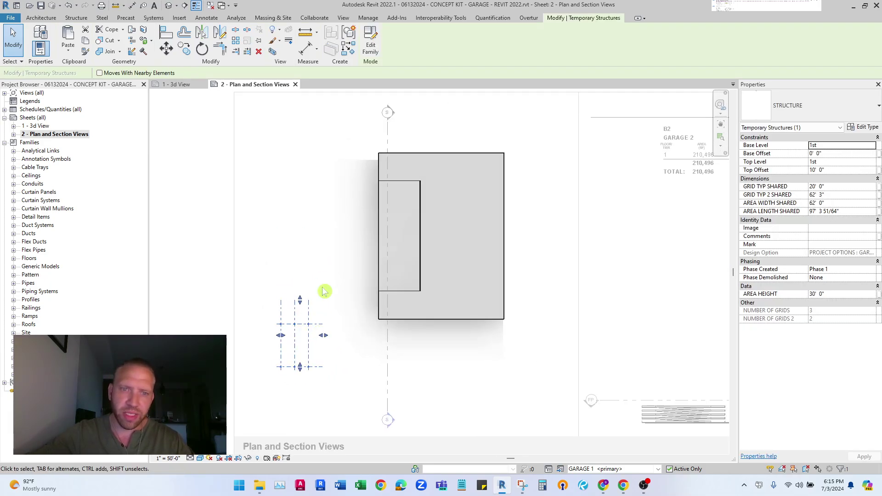
left_click(320, 316)
left_click(306, 317)
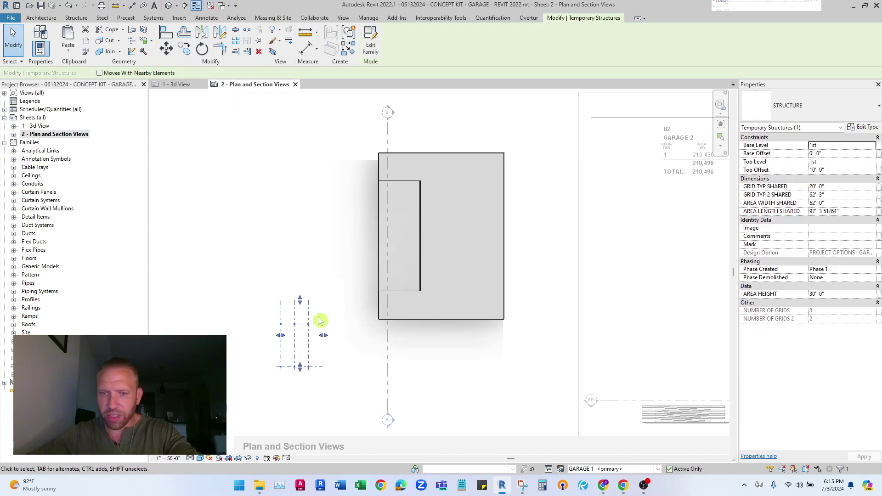
Switch the design option to GARAGE 2 and select its column grid.
left_click(321, 319)
left_click(658, 469)
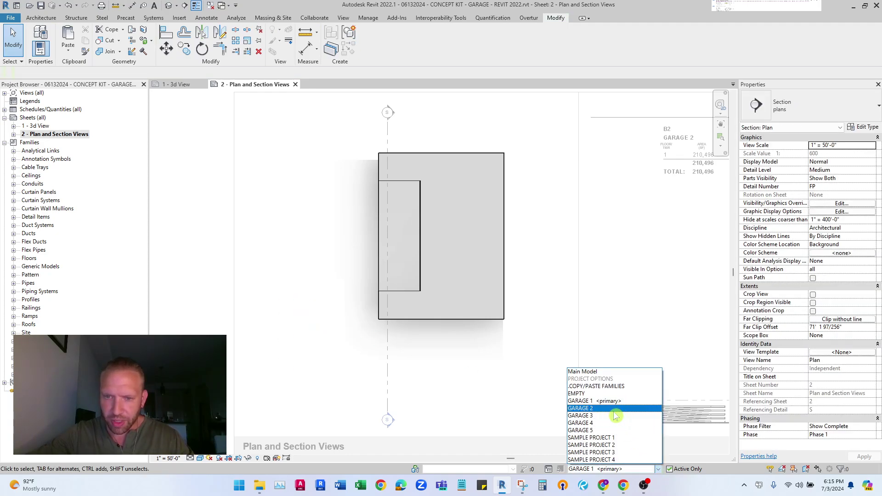
left_click(614, 409)
left_click(469, 264)
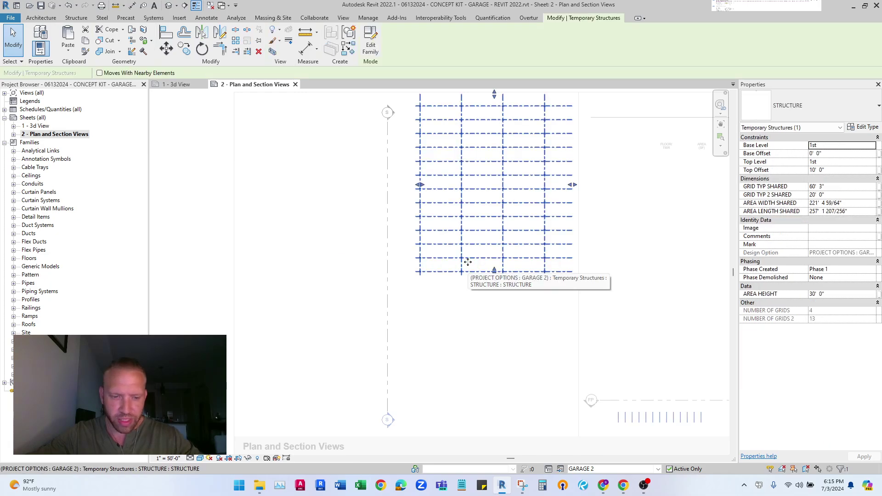
Return to GARAGE 1 <primary> and paste the grid over the garage plan.
left_click(655, 469)
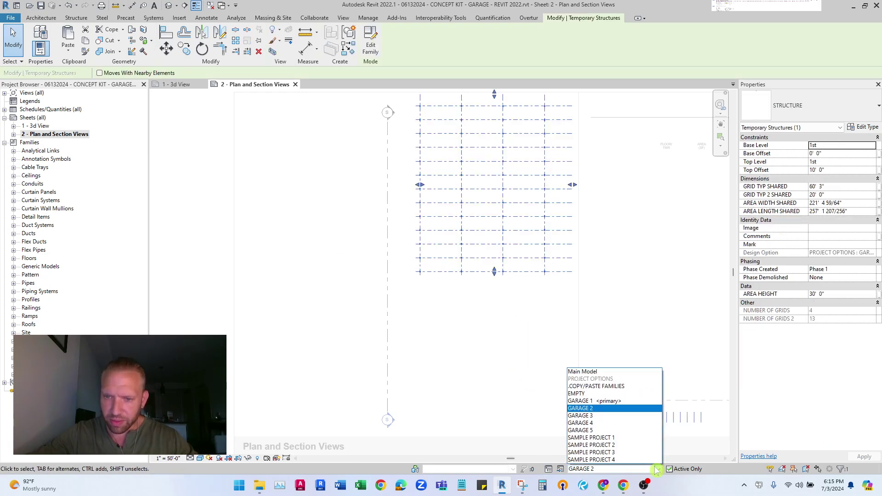
left_click(598, 401)
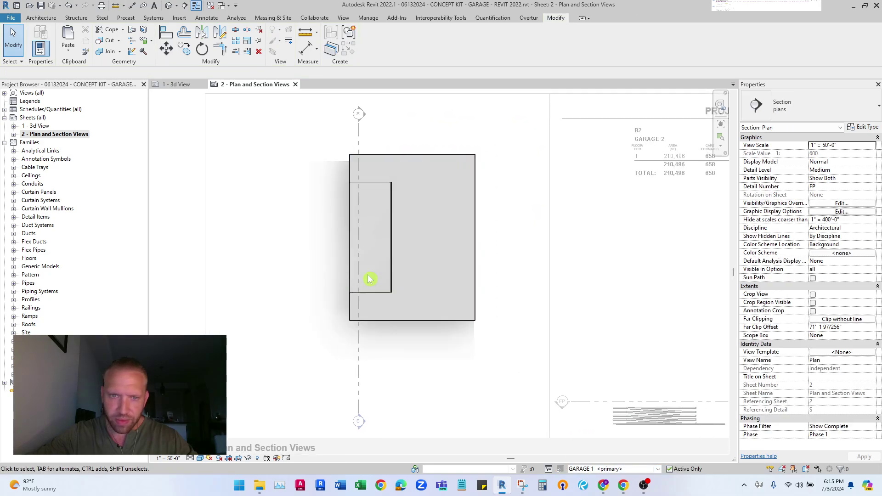
left_click(315, 269)
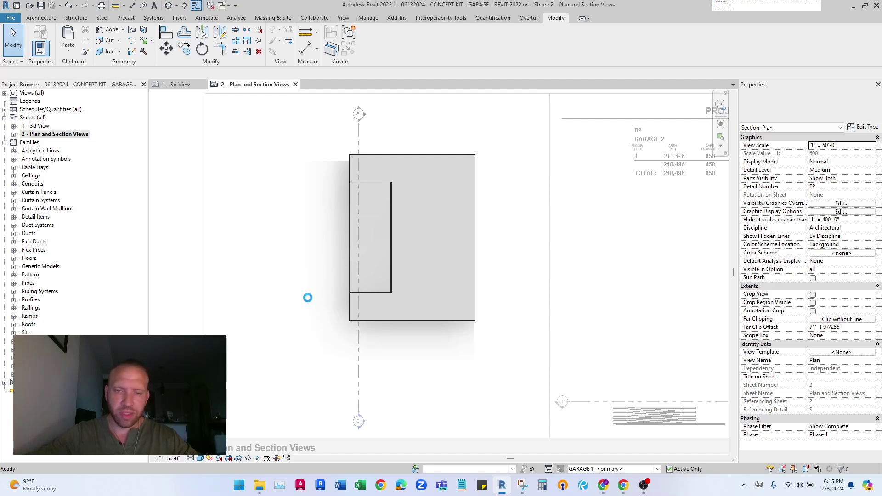
key("ctrl+v")
scroll(309, 296, "down", 1)
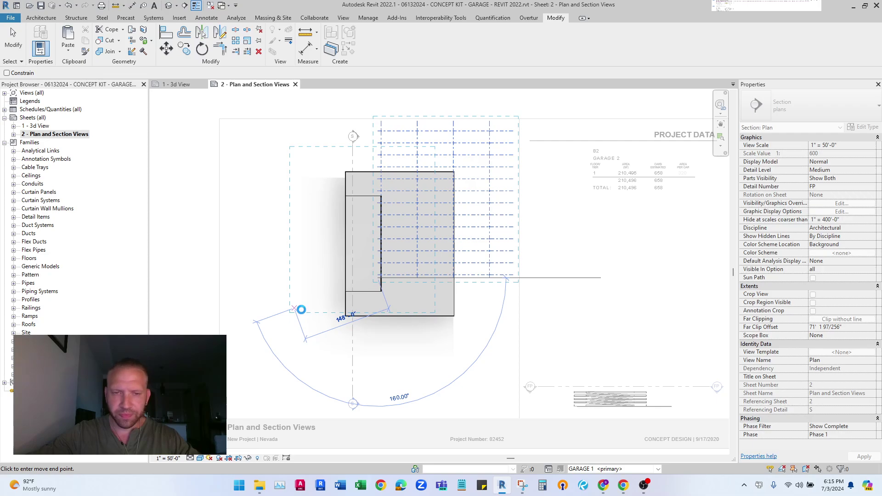
left_click(346, 310)
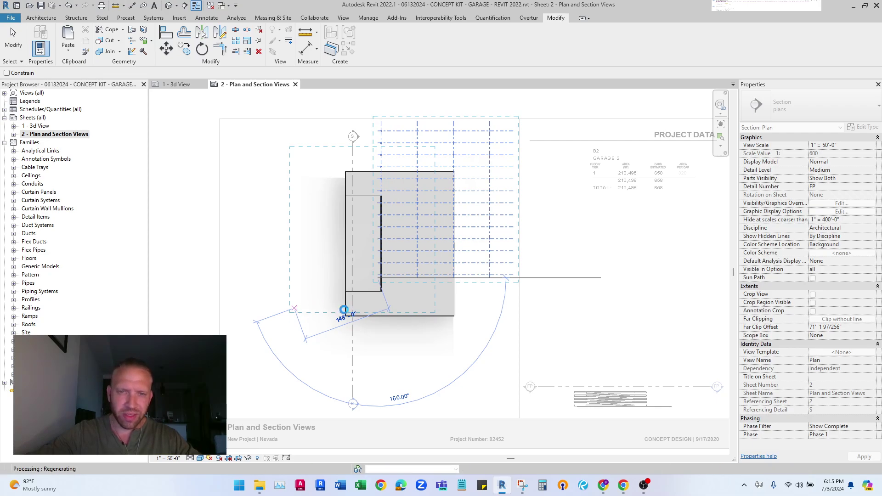
Move the pasted group from its grid point onto the garage floor corner.
scroll(311, 308, "up", 4)
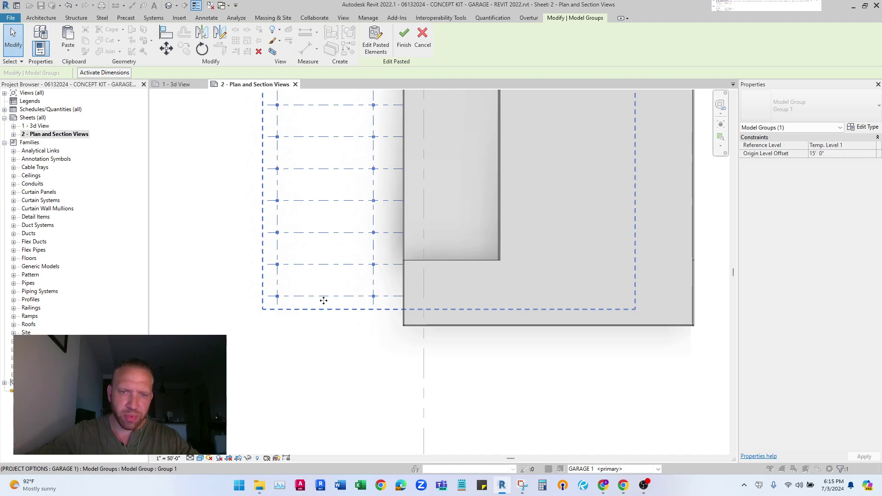
left_click(166, 49)
scroll(248, 285, "up", 6)
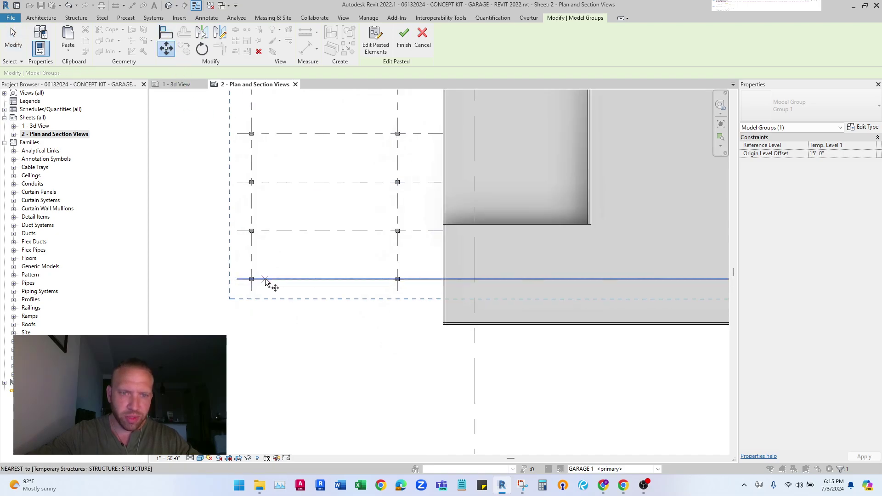
left_click(239, 283)
scroll(257, 228, "down", 4)
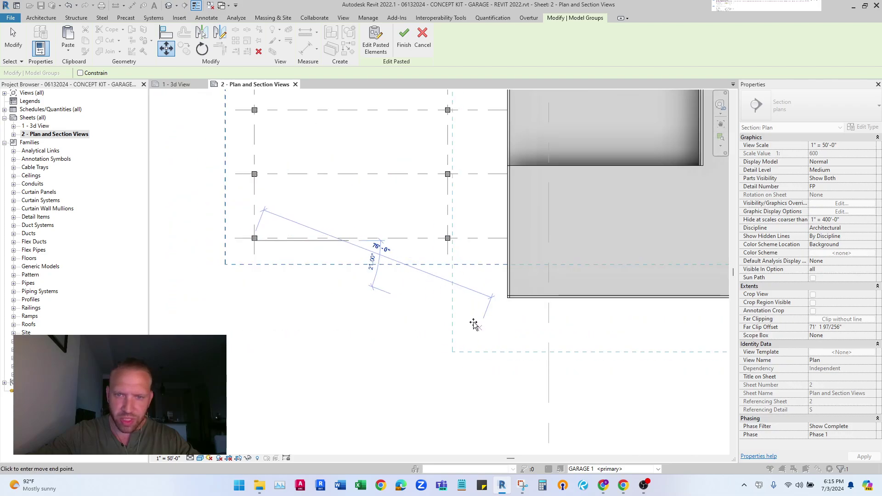
scroll(503, 295, "up", 6)
left_click(522, 311)
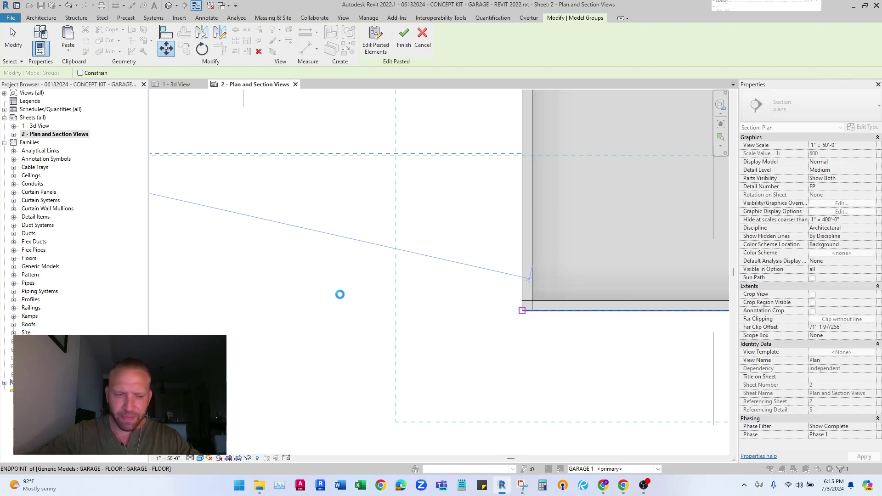
scroll(353, 287, "down", 5)
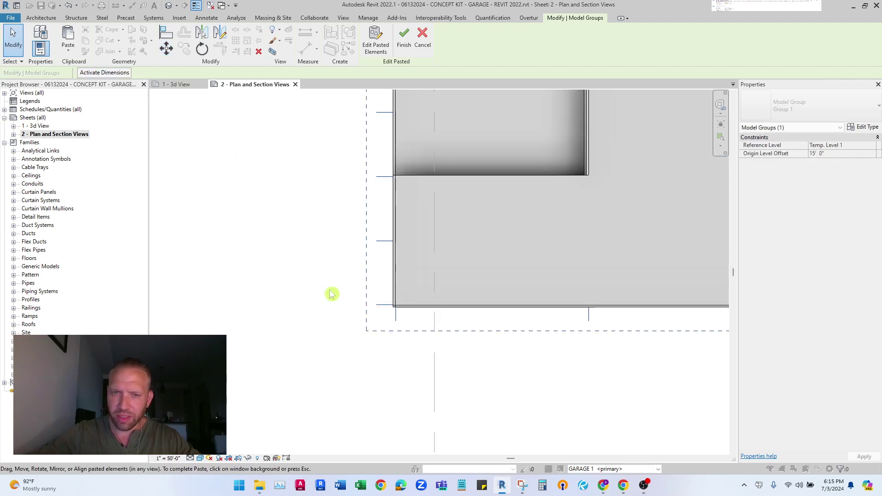
scroll(473, 161, "up", 6)
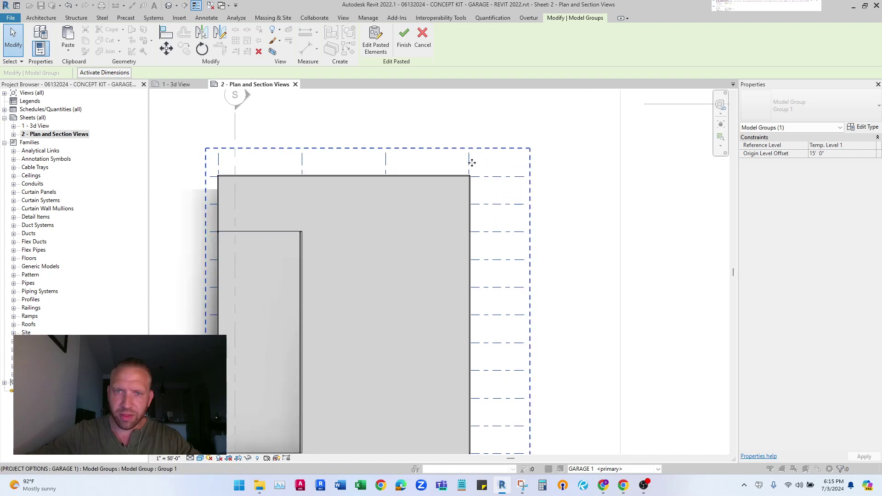
scroll(520, 197, "down", 10)
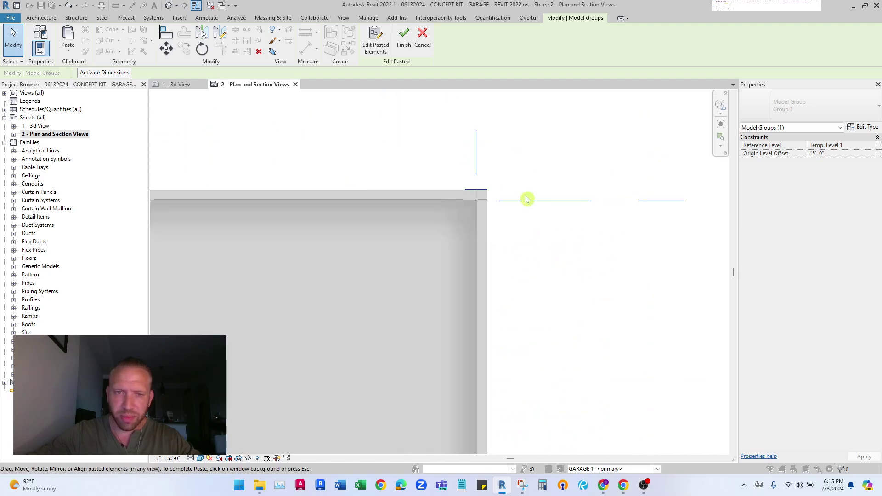
scroll(281, 190, "up", 4)
middle_click_drag(250, 203, 349, 207)
scroll(269, 211, "up", 4)
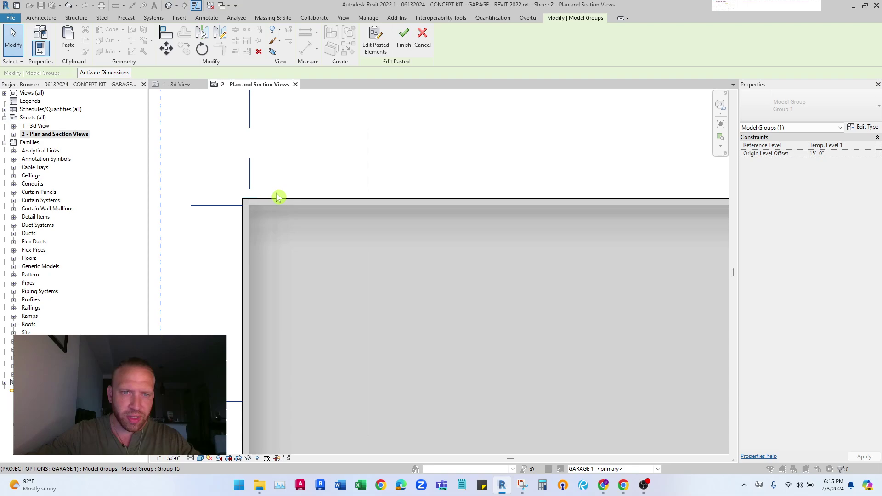
Finish the paste, briefly open the floor group to inspect it, and exit unchanged.
key("Escape")
double_click(303, 203)
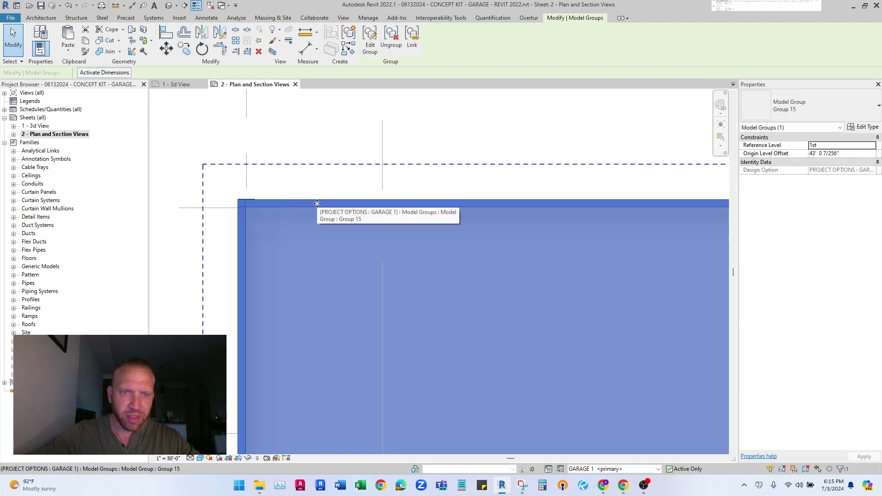
left_click(252, 206)
scroll(243, 190, "down", 5)
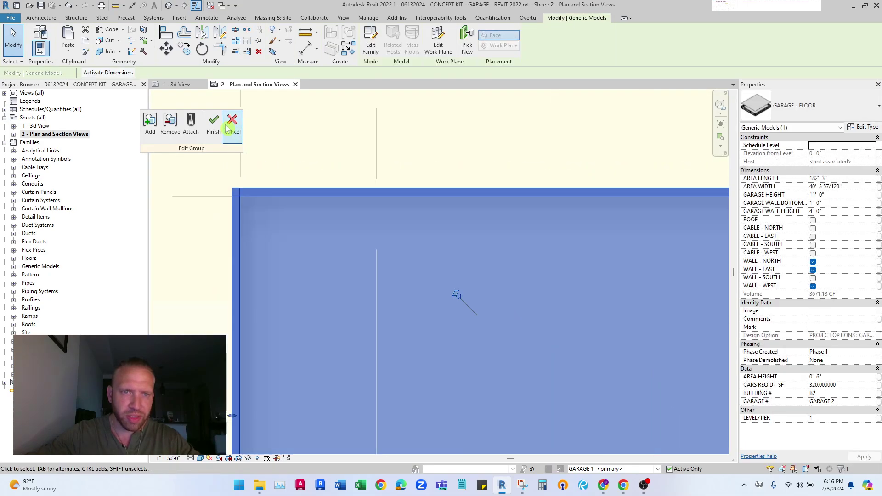
left_click(214, 124)
scroll(237, 248, "down", 9)
key("Escape")
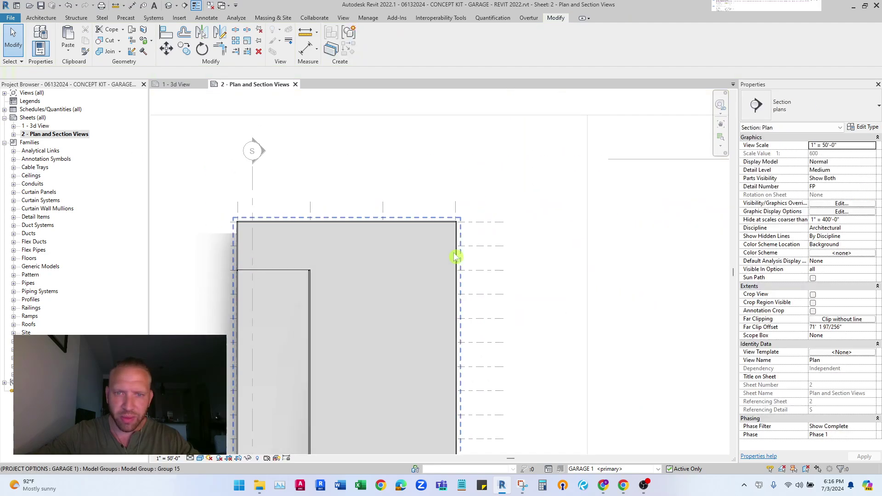
In the 1 - 3d View, select the Temporary Structures columns and orbit around the stacked garage.
scroll(396, 197, "down", 3)
left_click(179, 84)
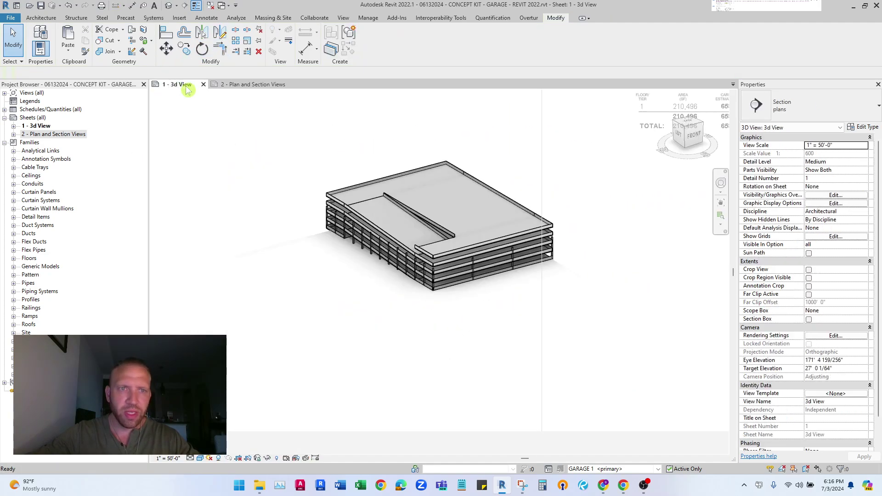
scroll(486, 279, "up", 5)
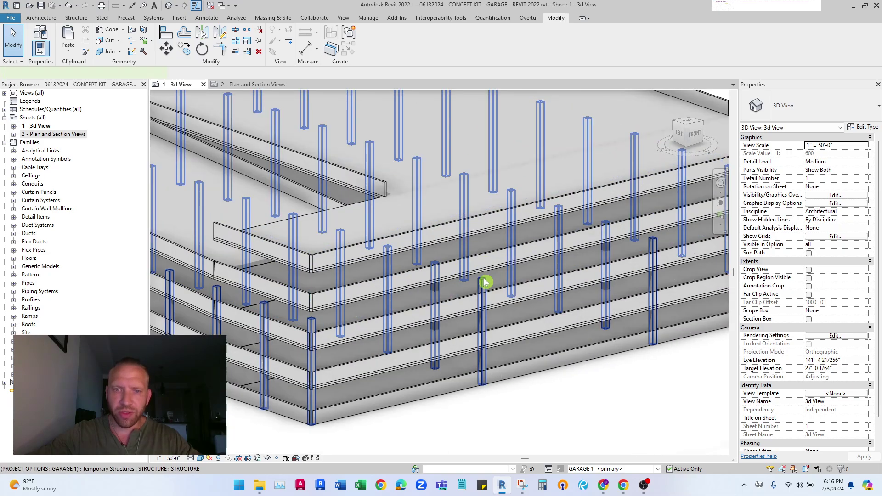
left_click(485, 279)
scroll(486, 282, "down", 5)
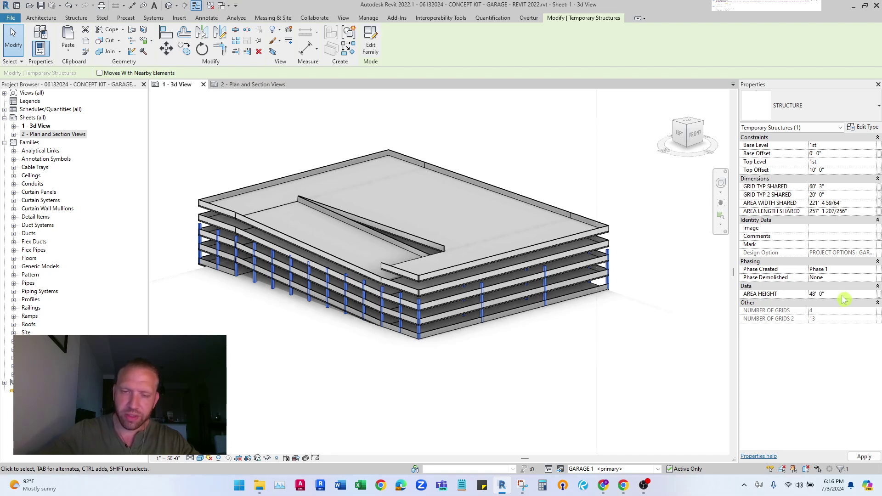
middle_click_drag(489, 331, 411, 304)
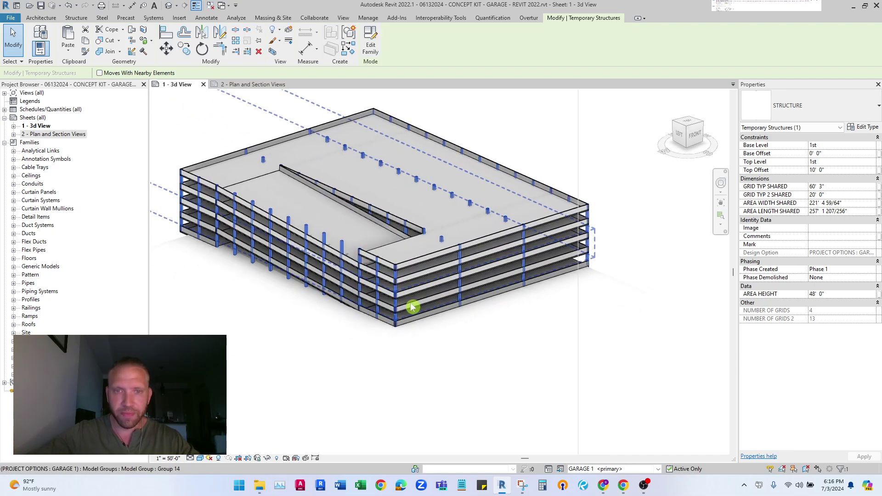
scroll(412, 307, "down", 3)
middle_click_drag(370, 331, 333, 332, "shift")
scroll(380, 319, "down", 1)
middle_click_drag(357, 291, 374, 303)
middle_click_drag(374, 302, 387, 301, "shift")
scroll(388, 301, "up", 5)
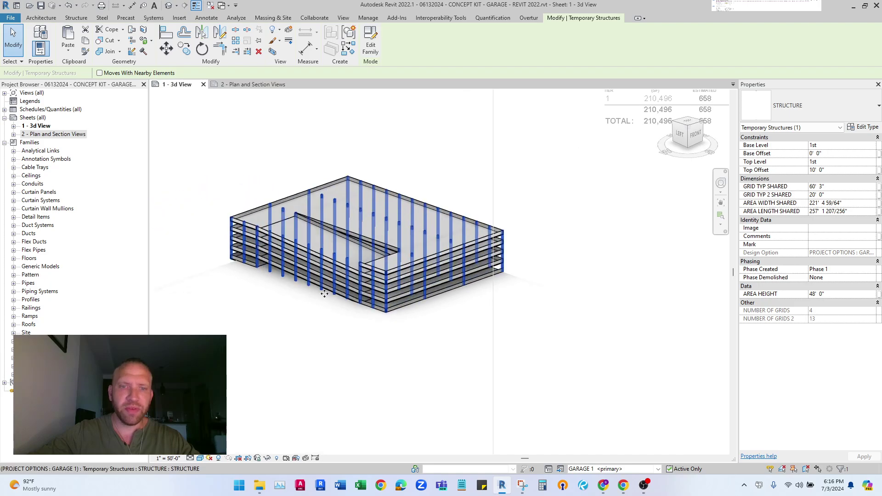
Edit the first two floor groups, window-selecting their generic models to set each LEVEL/TIER.
left_click(464, 295)
double_click(464, 296)
scroll(404, 322, "down", 4)
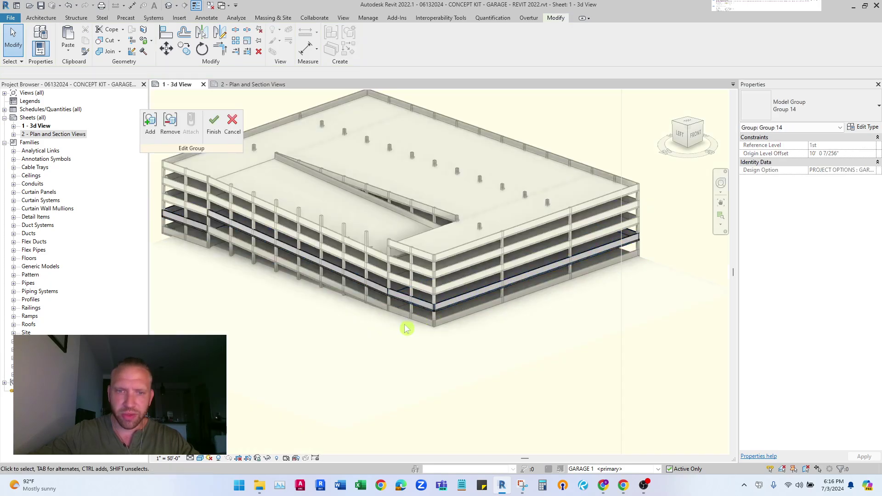
left_click_drag(513, 271, 645, 393)
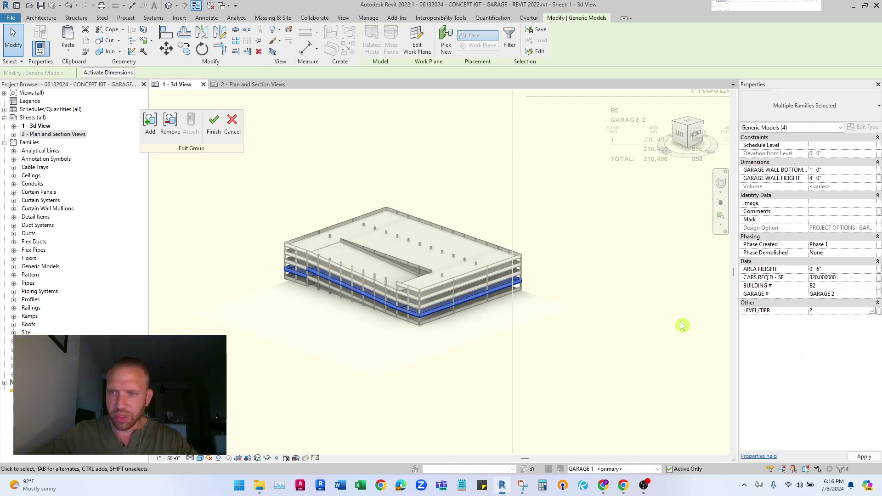
left_click(212, 123)
scroll(404, 312, "up", 5)
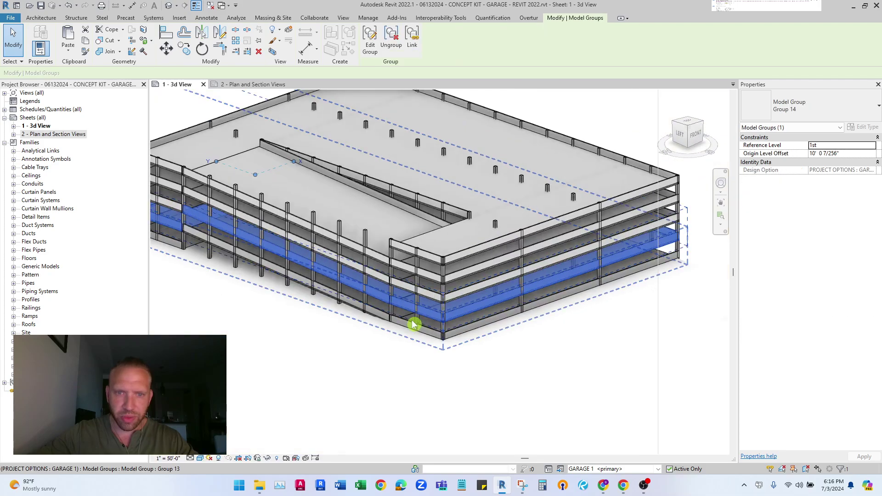
scroll(425, 337, "down", 4)
left_click_drag(277, 204, 672, 379)
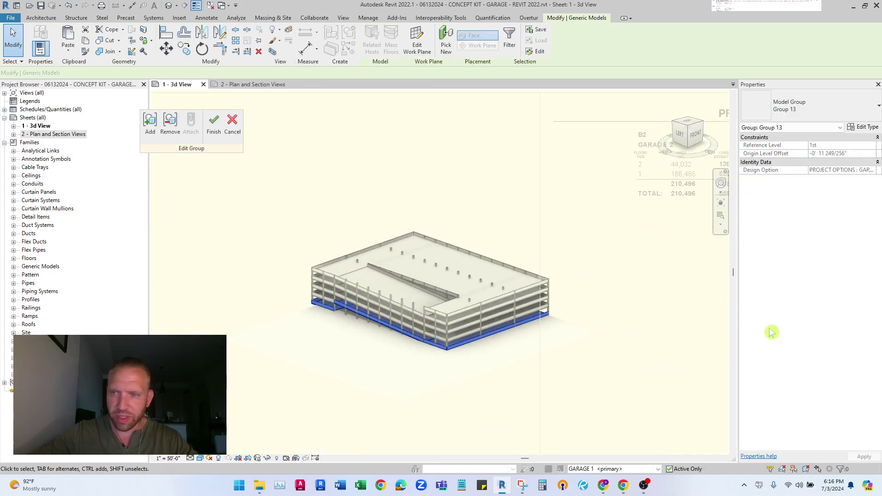
left_click(212, 123)
Set LEVEL/TIER the same way for the top, fourth and third floor groups.
scroll(322, 266, "up", 3)
double_click(308, 266)
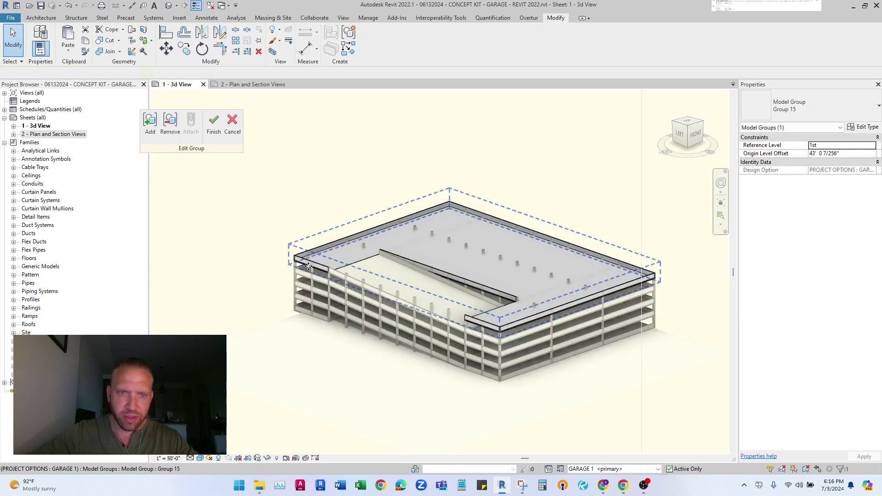
scroll(308, 266, "down", 3)
left_click_drag(237, 167, 622, 392)
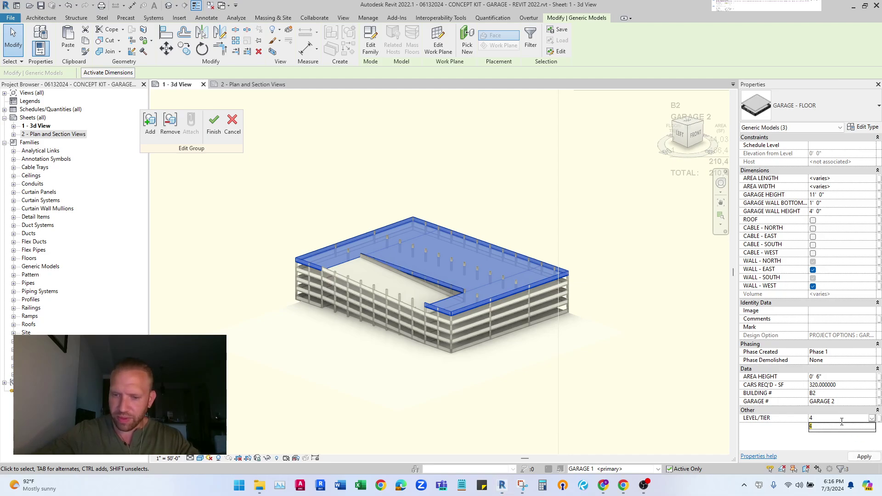
left_click(214, 126)
scroll(458, 332, "up", 4)
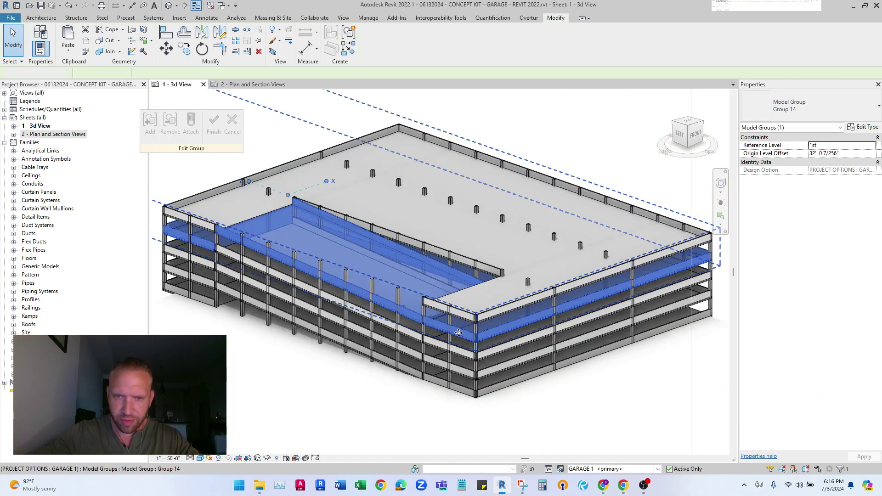
double_click(458, 332)
scroll(458, 332, "down", 4)
left_click_drag(230, 175, 616, 375)
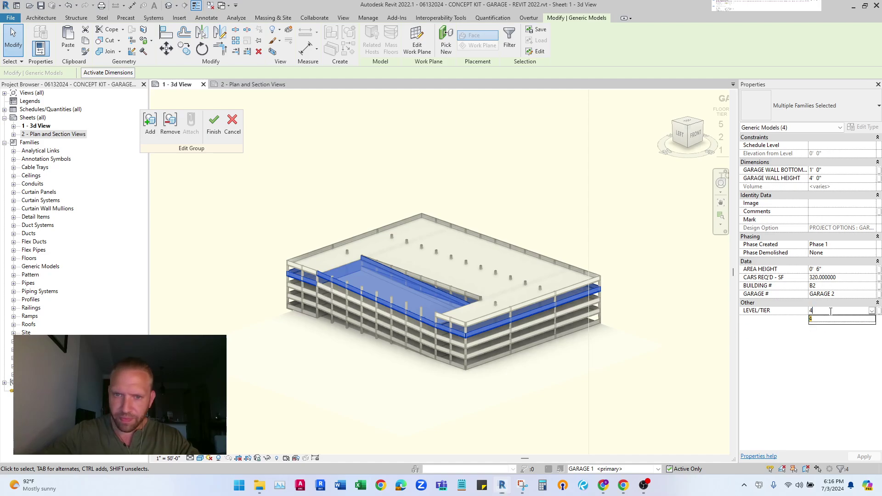
scroll(480, 342, "up", 3)
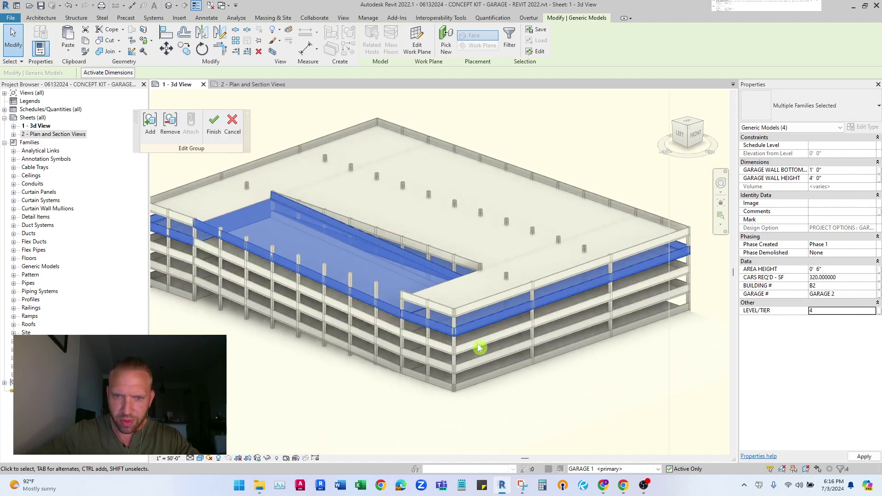
left_click(213, 125)
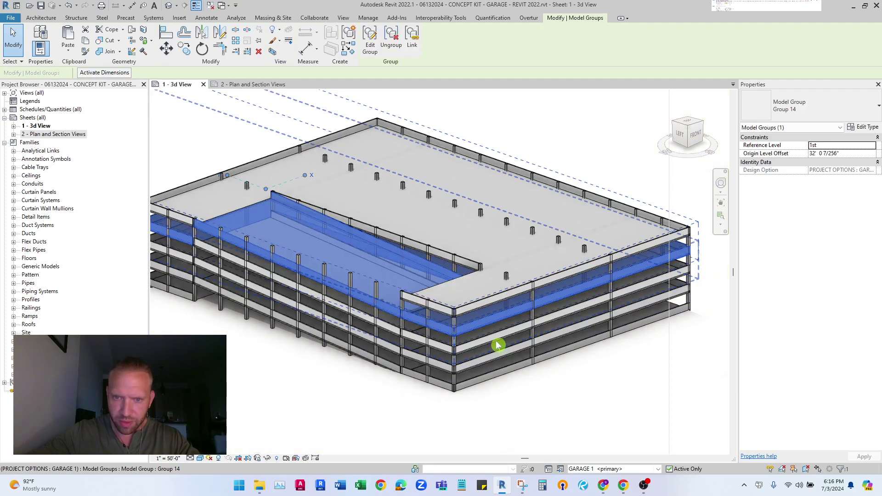
scroll(487, 345, "down", 4)
left_click_drag(252, 178, 670, 368)
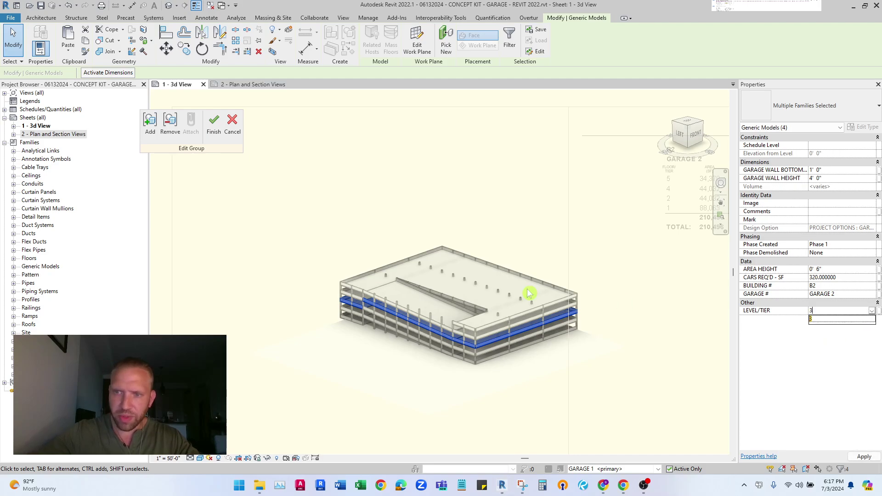
left_click(213, 123)
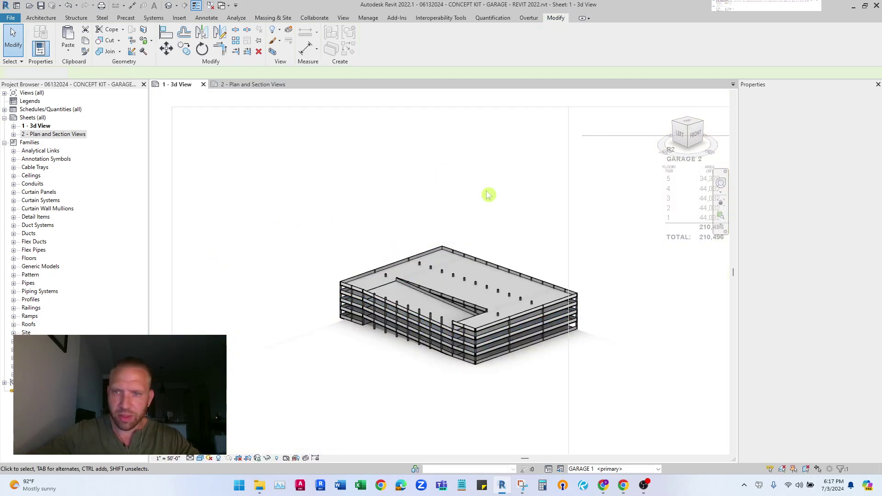
Bring the PROJECT DATA schedule into view, showing tiers 1–5, 210,496 SF and 658 cars.
double_click(488, 195)
scroll(537, 219, "up", 5)
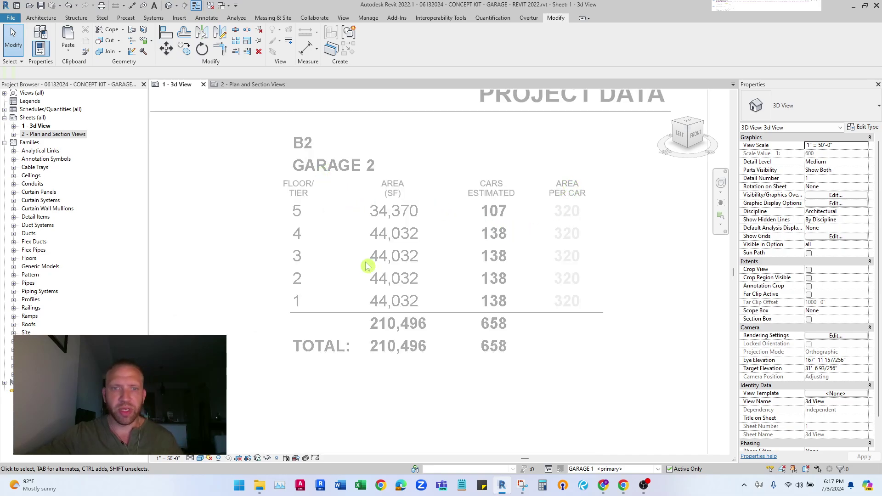
scroll(363, 267, "down", 1)
middle_click_drag(341, 240, 330, 237)
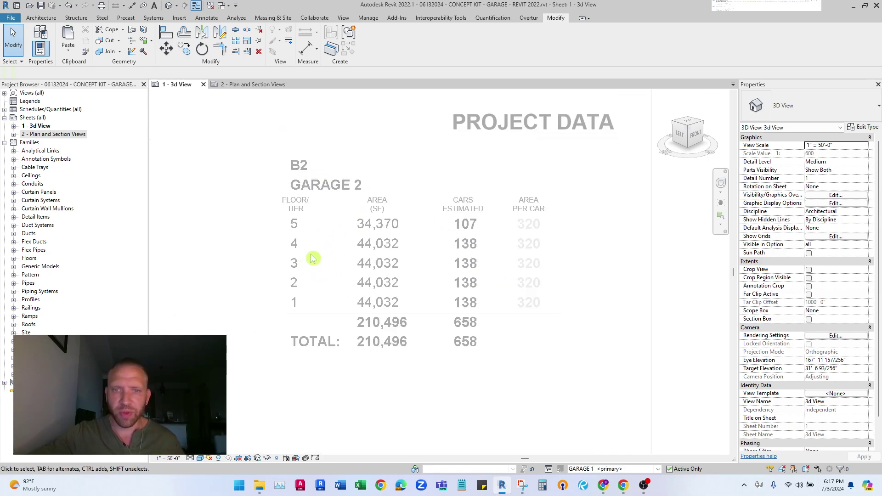
scroll(525, 207, "down", 5)
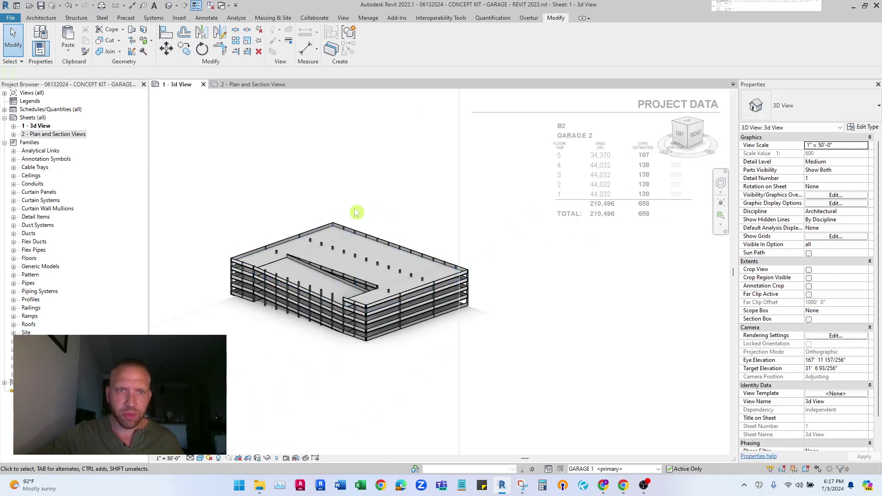
scroll(339, 273, "up", 3)
Edit Group 14 and review its ramp along its length, then finish the group.
left_click(329, 276)
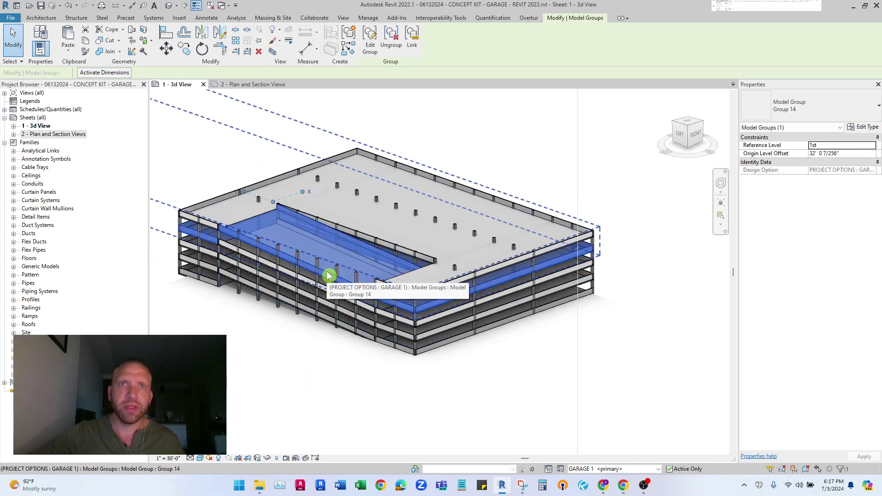
double_click(329, 276)
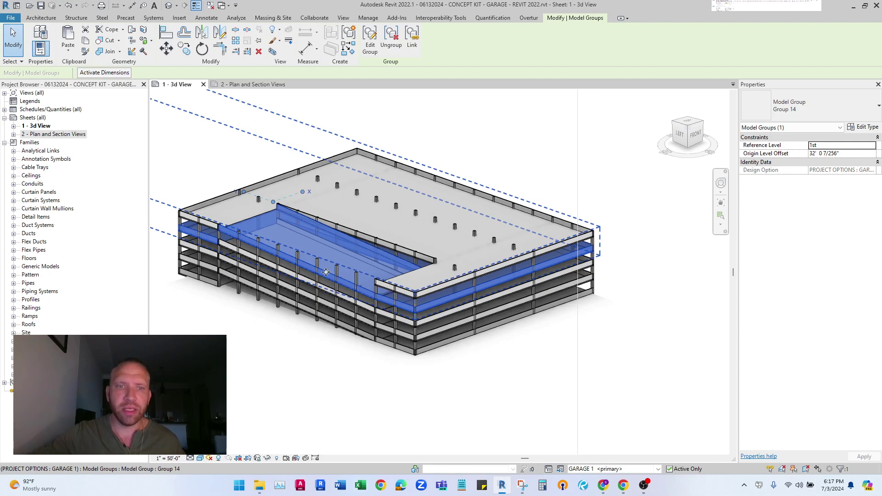
left_click(328, 274)
scroll(326, 257, "up", 3)
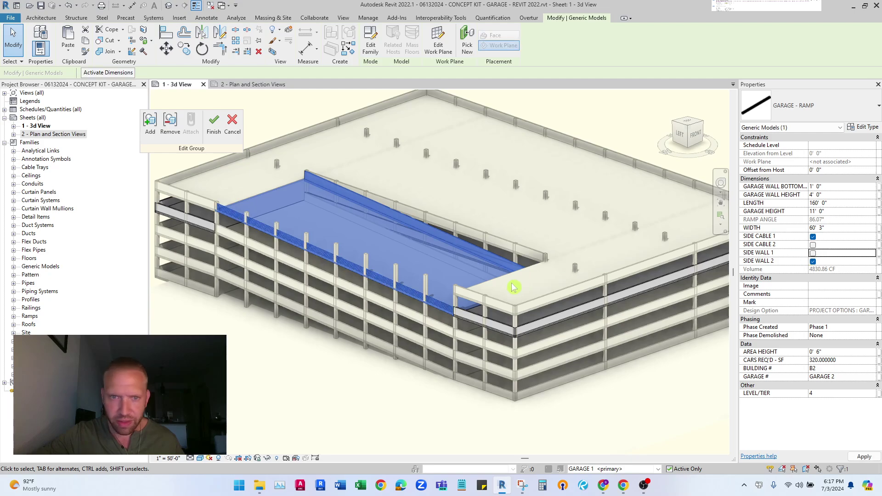
middle_click_drag(487, 289, 522, 285)
left_click(329, 357)
scroll(452, 289, "up", 1)
scroll(450, 290, "up", 3)
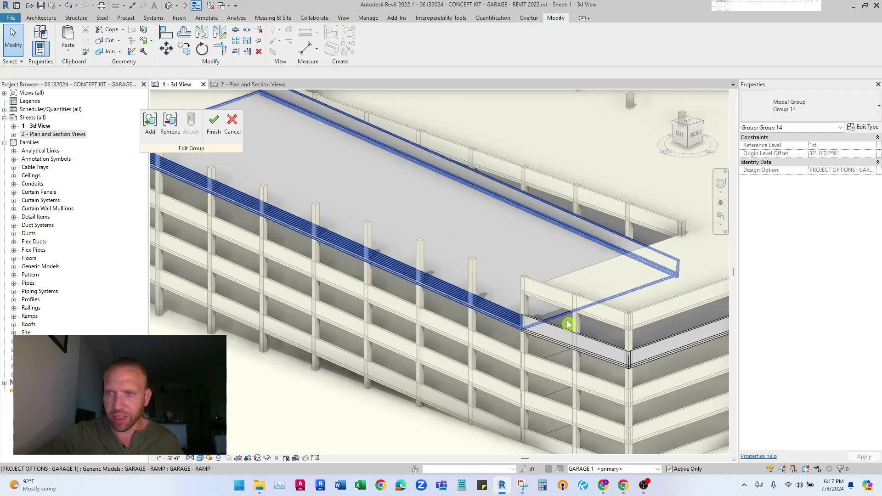
middle_click_drag(482, 311, 545, 329)
scroll(558, 328, "down", 1)
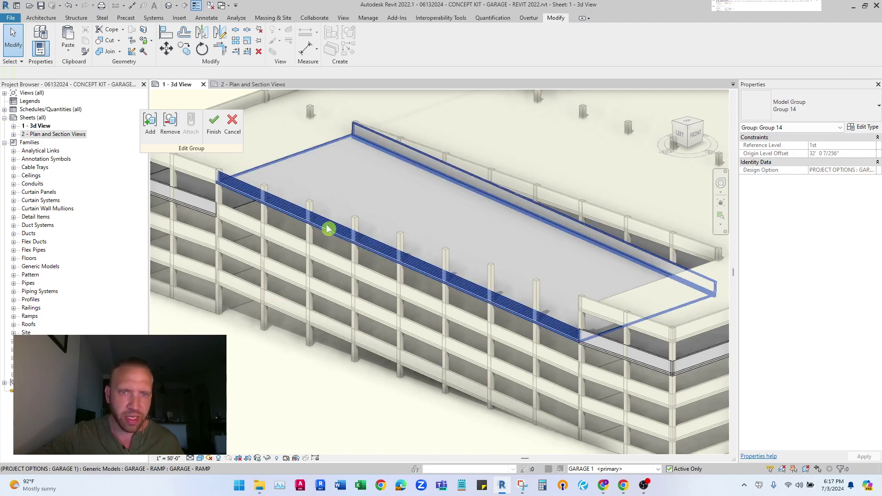
scroll(413, 216, "down", 3)
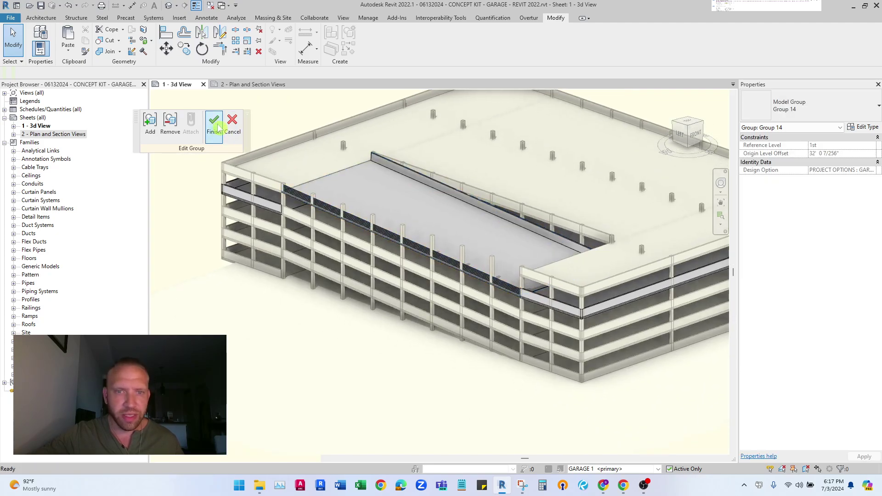
left_click(216, 131)
Enable SIDE WALL 1 on the first-tier ramp in Group 13.
left_click(429, 349)
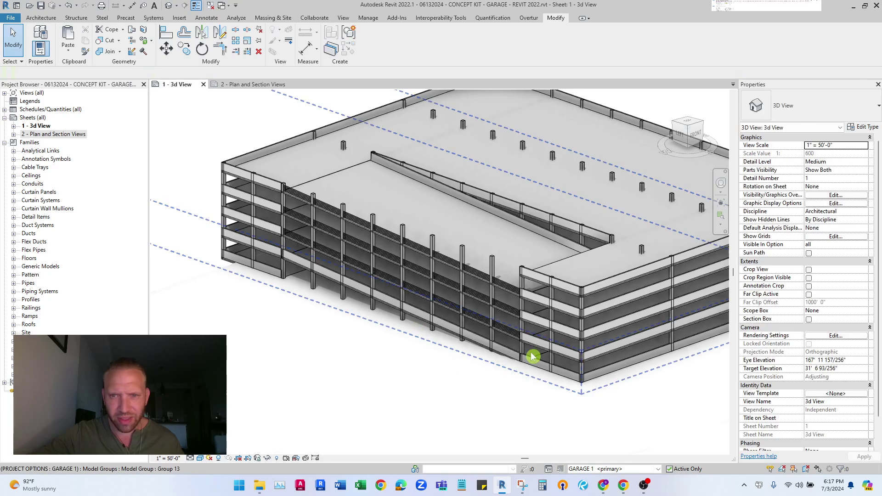
scroll(420, 309, "up", 2)
double_click(416, 310)
left_click(417, 310)
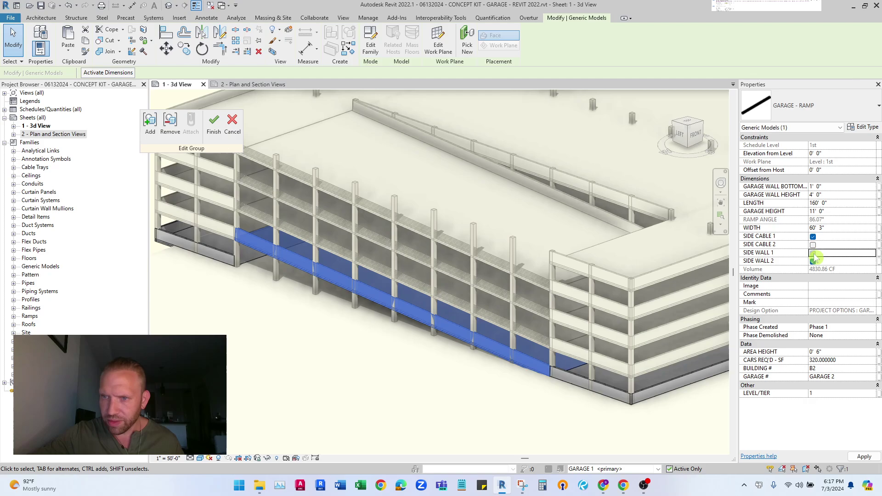
left_click(813, 253)
left_click(321, 353)
scroll(272, 339, "down", 3)
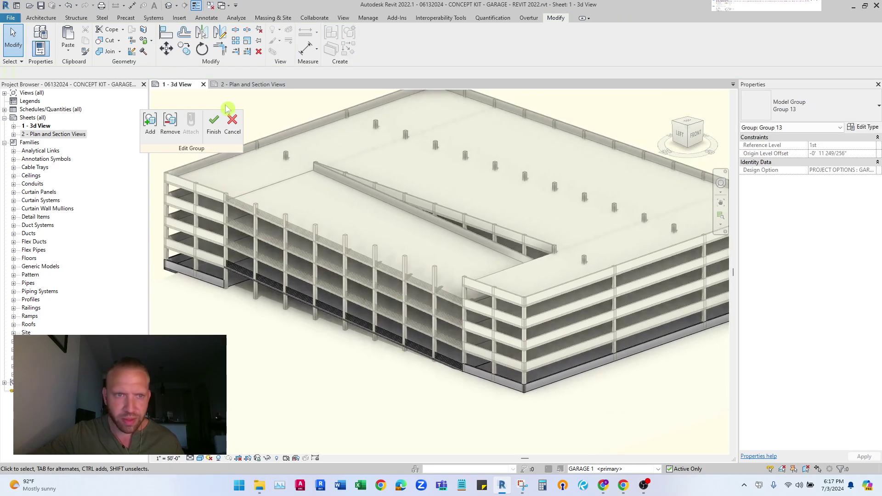
left_click(218, 122)
Set GARAGE WALL HEIGHT to 11' 0" on the floor piece in Group 15.
left_click(214, 195)
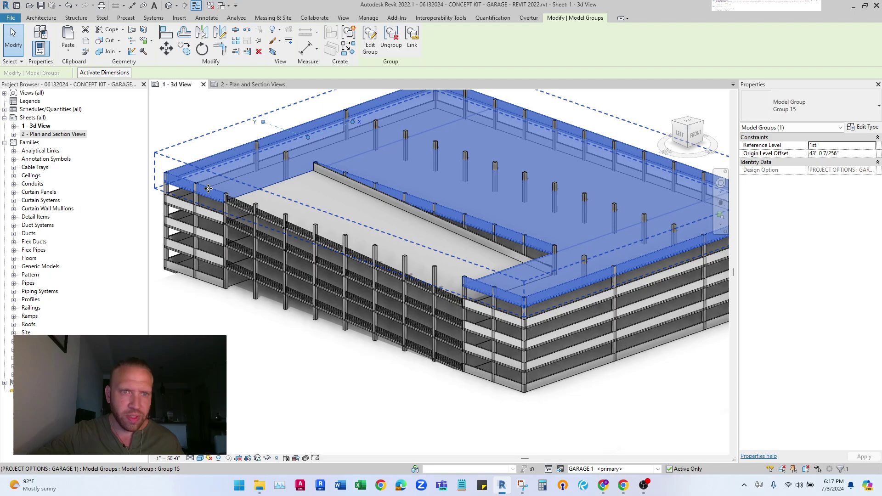
double_click(208, 188)
left_click(218, 190)
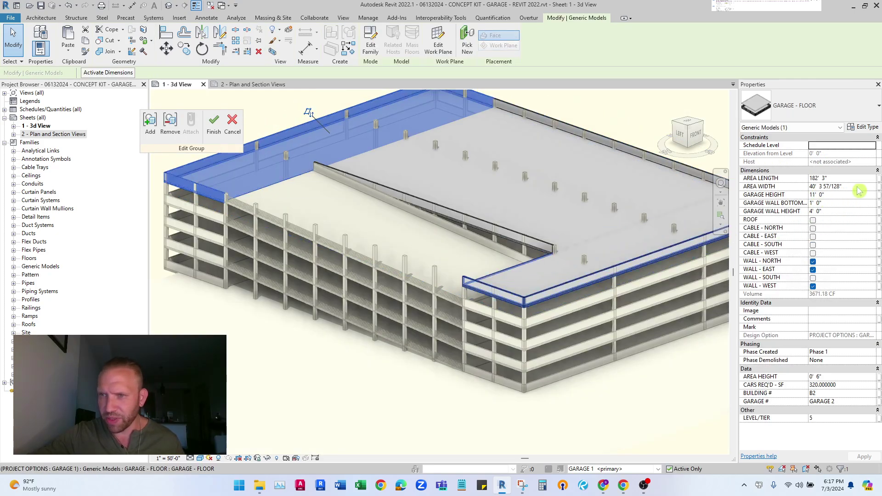
left_click(850, 212)
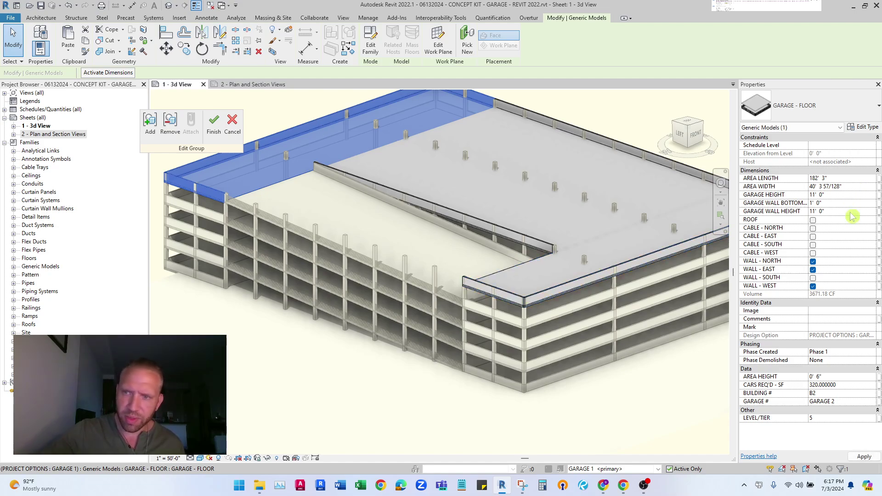
left_click(213, 122)
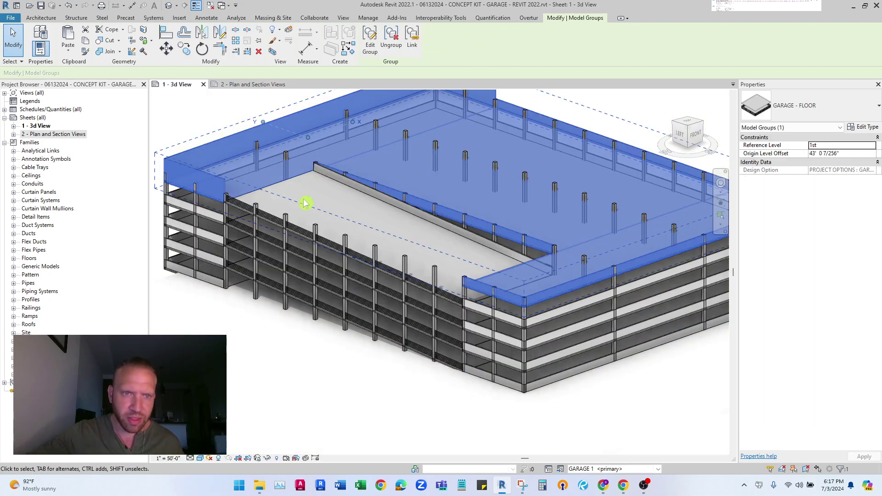
Raise the left floor piece in Group 14 to 11' 0" GARAGE WALL HEIGHT.
double_click(324, 213)
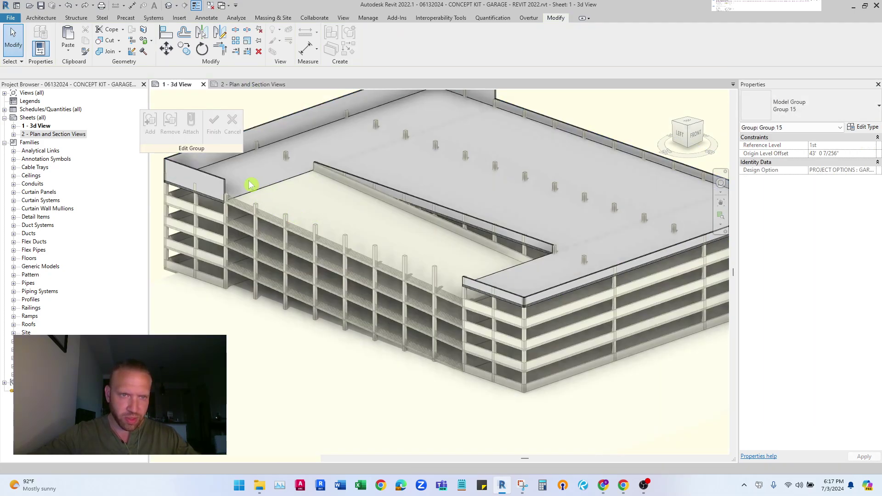
double_click(215, 217)
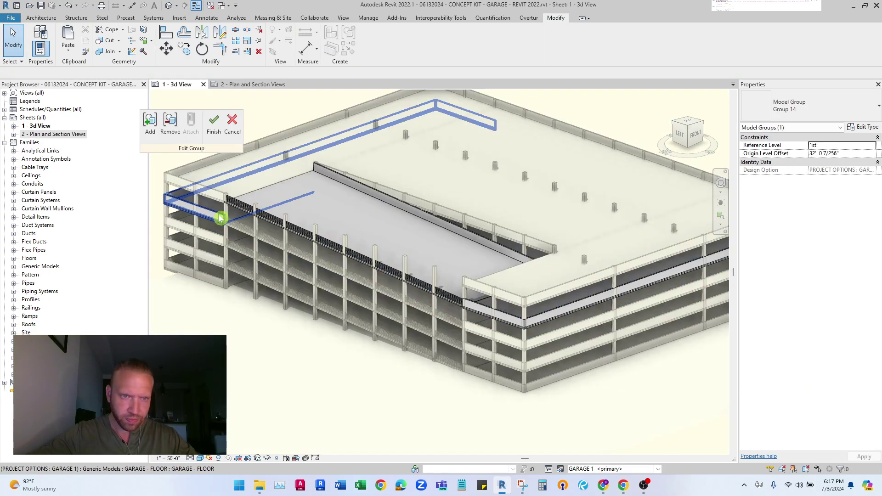
left_click(218, 217)
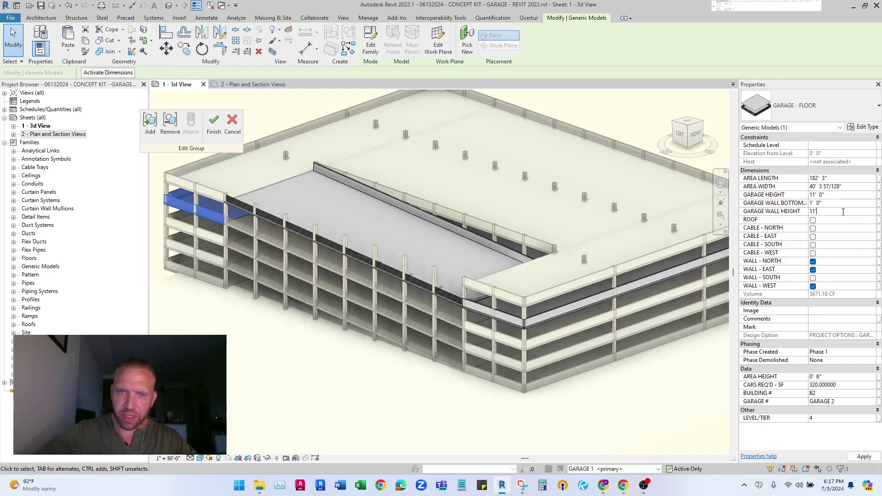
left_click(213, 121)
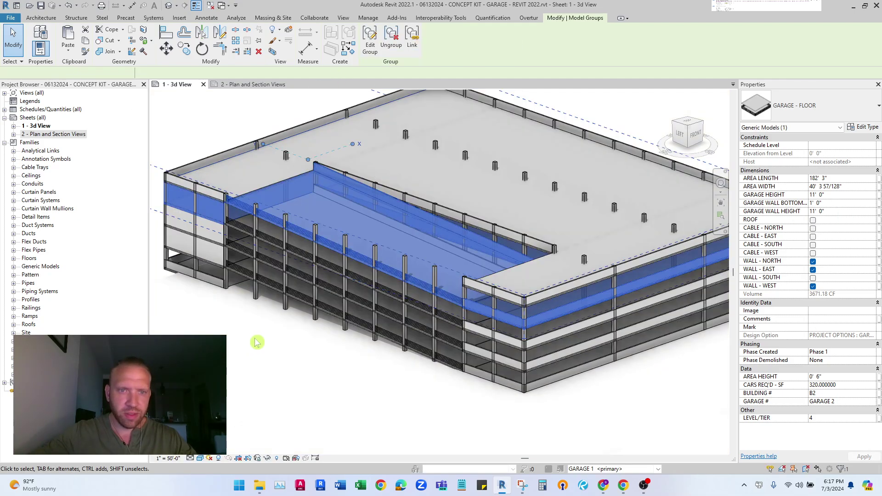
Orbit the garage, then reopen Group 15 to select its upper floor slab and finish.
left_click(257, 342)
middle_click_drag(280, 331, 437, 299, "shift")
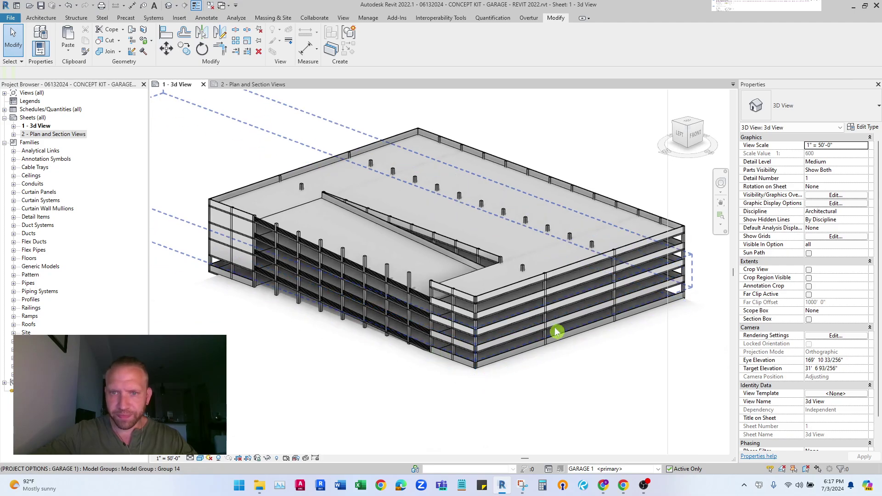
double_click(508, 293)
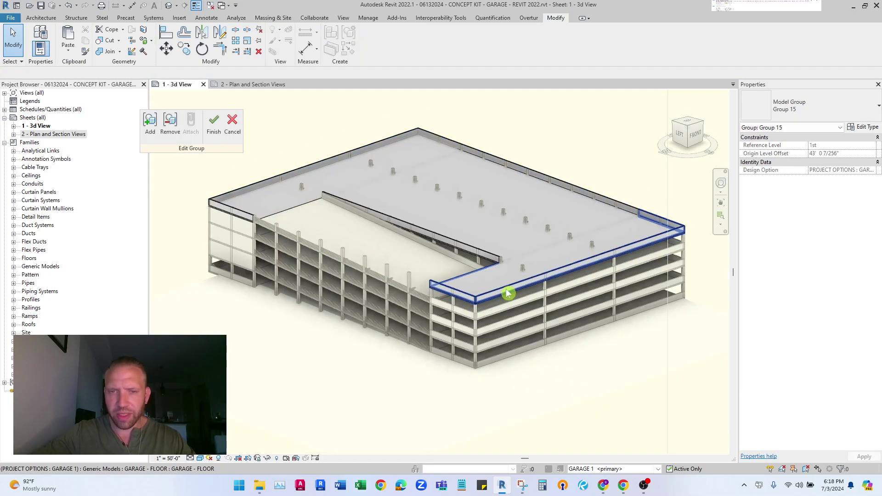
left_click(575, 190, "ctrl")
left_click(214, 127)
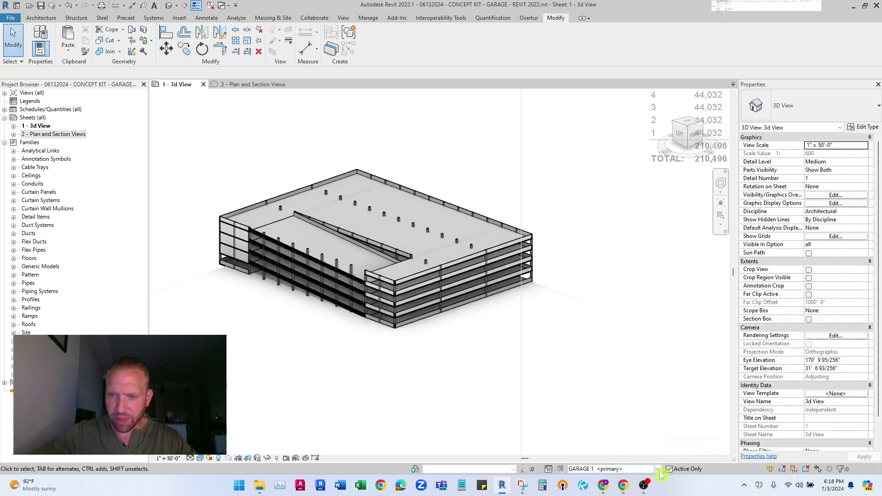
Make SAMPLE PROJECT 4 the active design option and view the garage at a new angle.
left_click(658, 470)
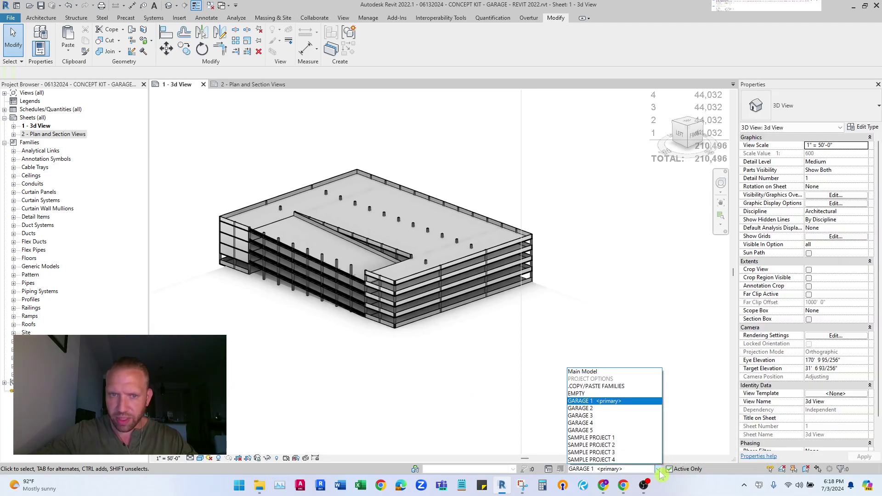
left_click(624, 460)
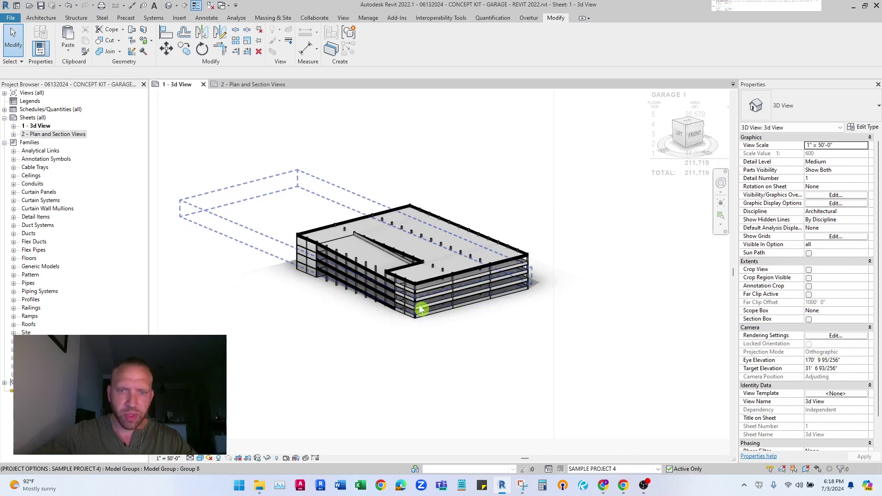
scroll(421, 309, "up", 5)
middle_click_drag(344, 330, 324, 374, "shift")
Zoom out and deactivate the viewport to show the sheet's PROJECT DATA schedule (211,719 SF, 662 cars).
scroll(345, 378, "up", 3)
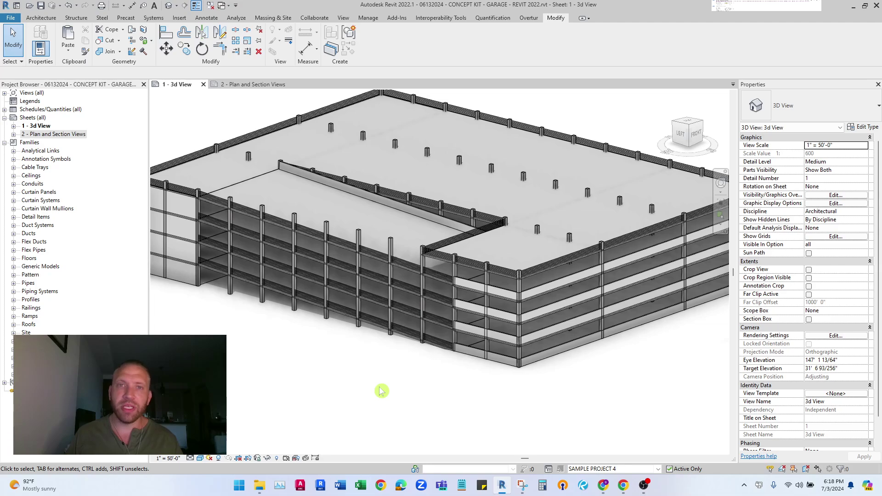
scroll(308, 352, "down", 6)
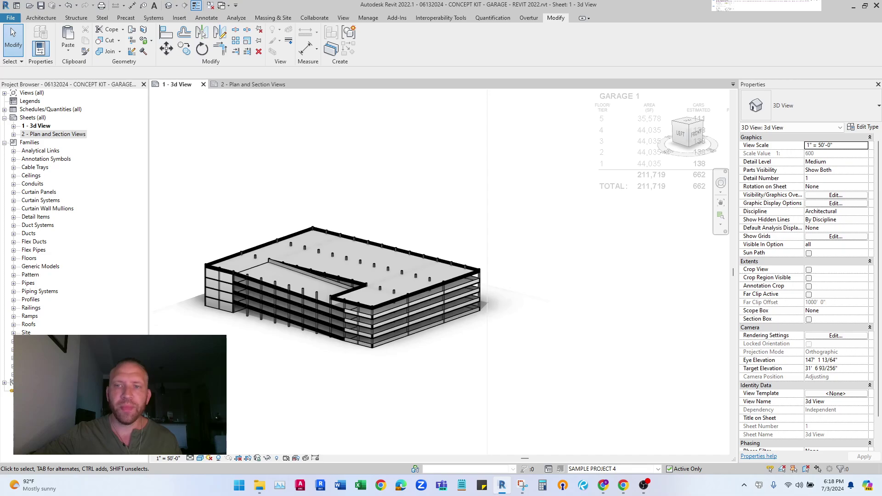
scroll(382, 276, "down", 4)
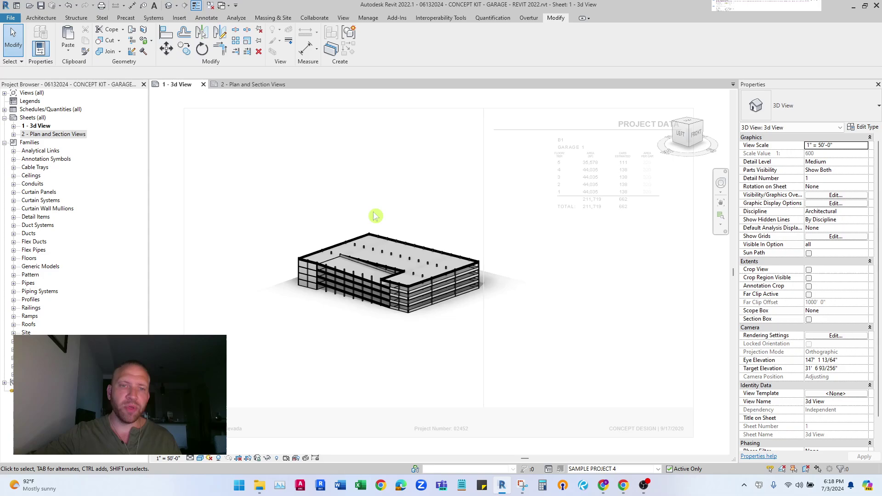
double_click(174, 169)
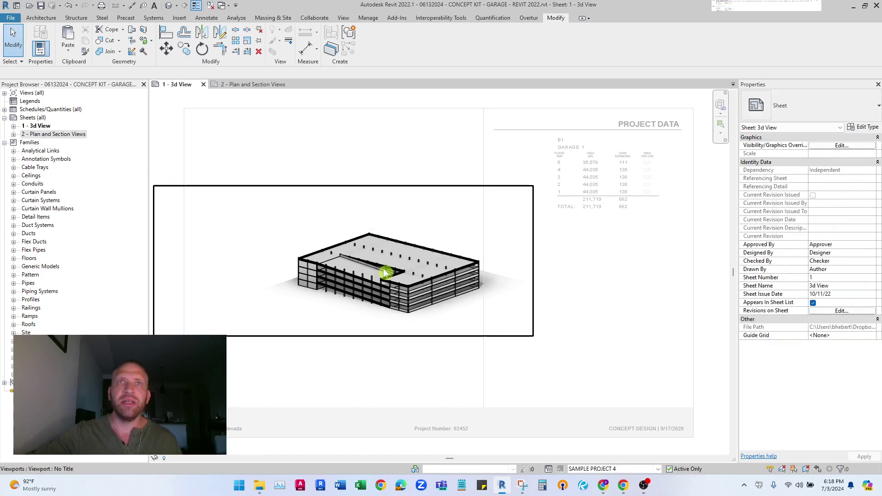
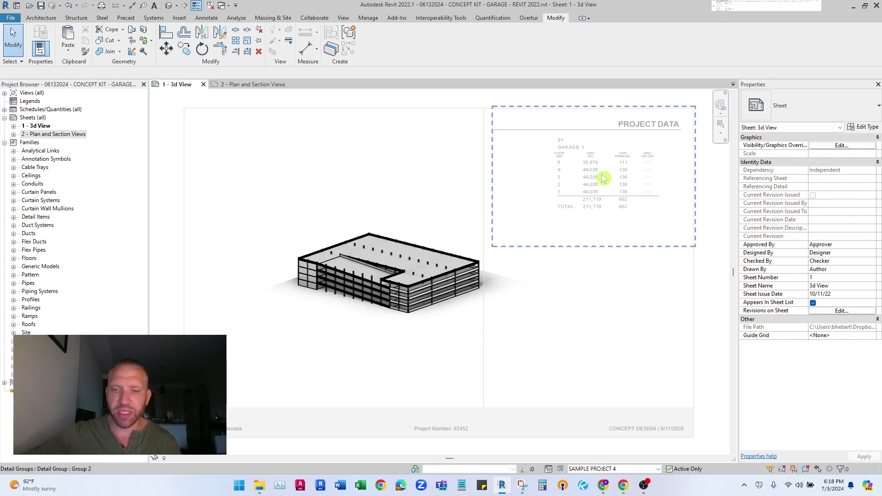
left_click(659, 469)
left_click(626, 442)
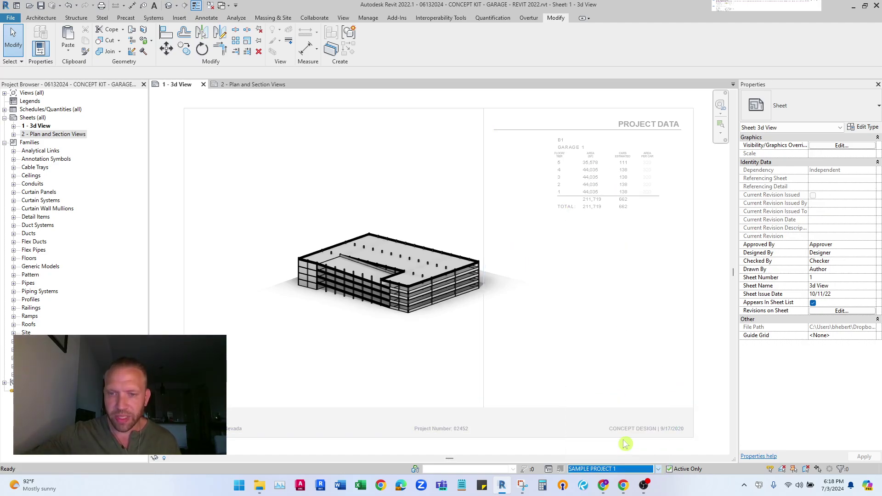
left_click(659, 469)
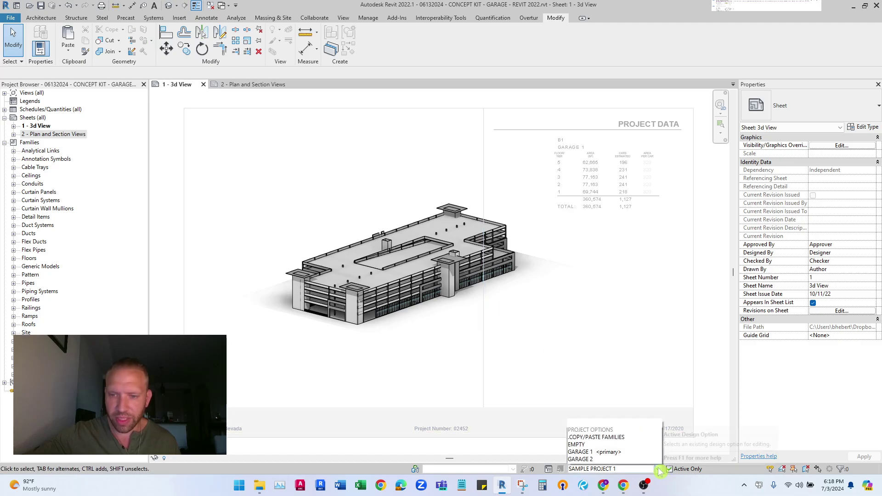
left_click(625, 448)
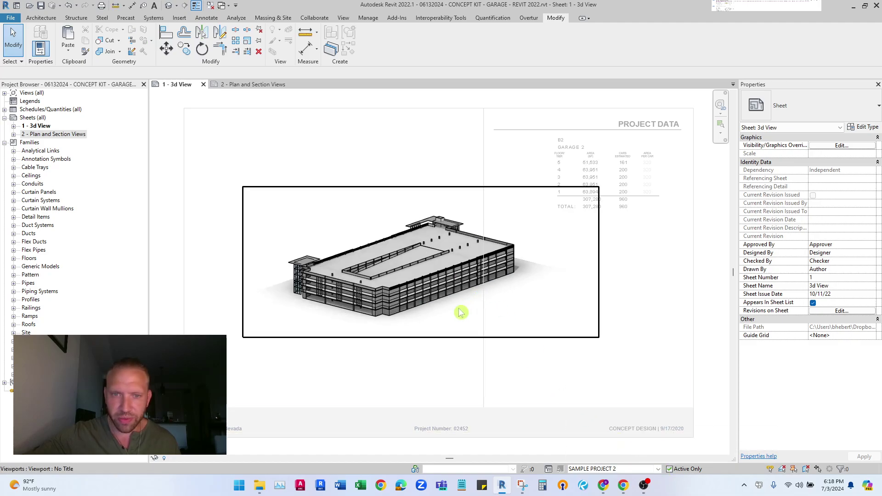
scroll(403, 315, "up", 5)
scroll(375, 309, "down", 3)
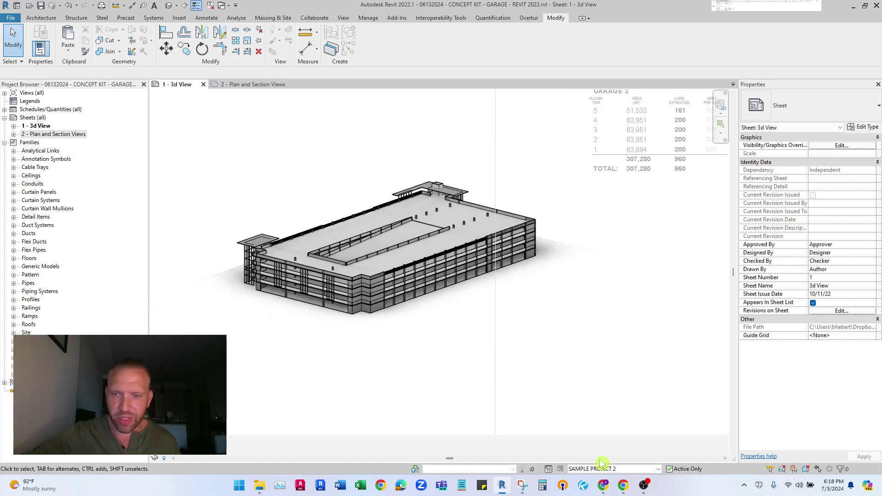
left_click(658, 469)
left_click(626, 454)
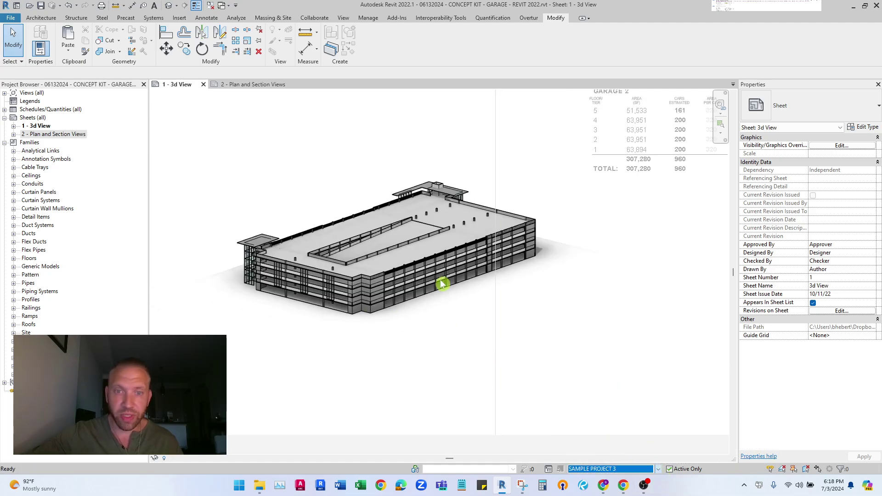
scroll(441, 310, "up", 3)
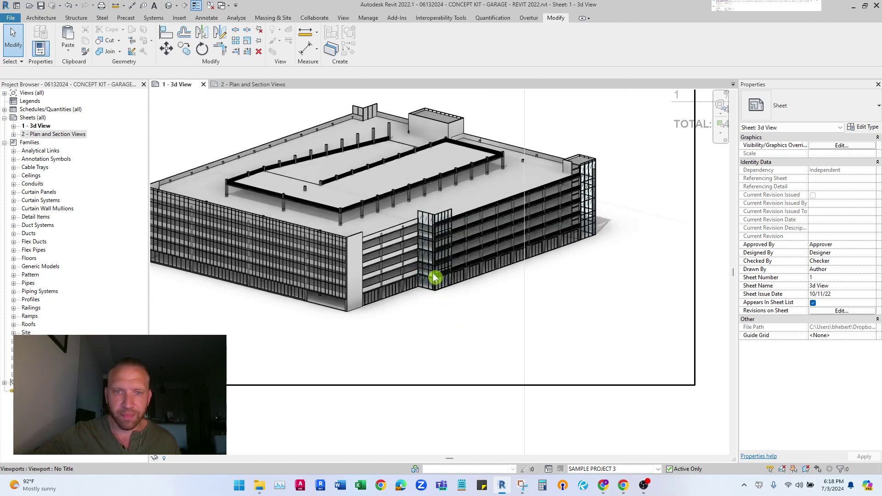
left_click(254, 84)
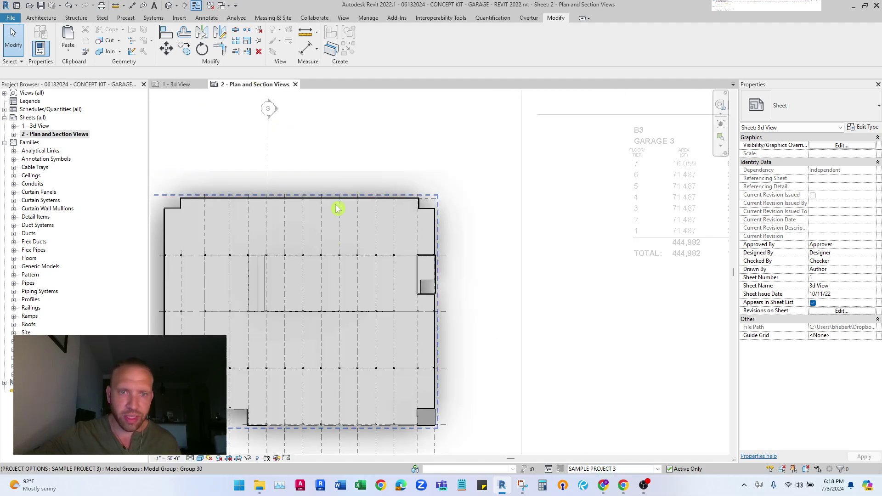
double_click(338, 209)
scroll(453, 250, "down", 2)
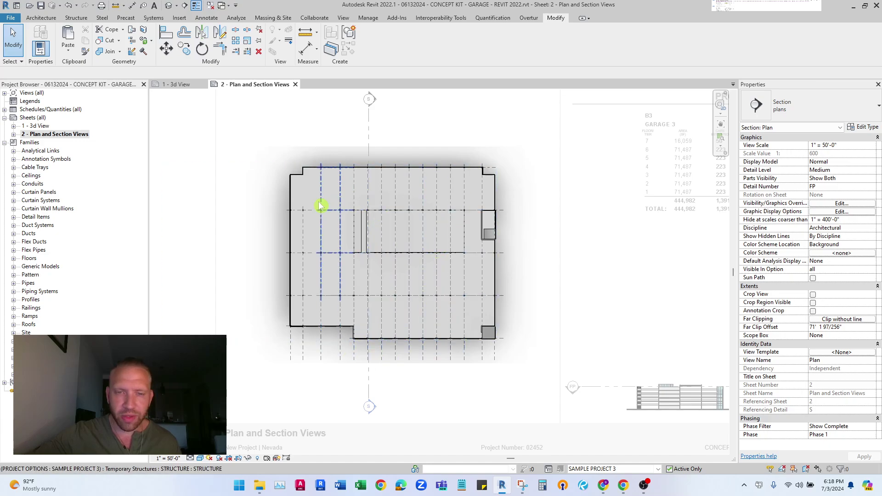
double_click(295, 232)
left_click(181, 87)
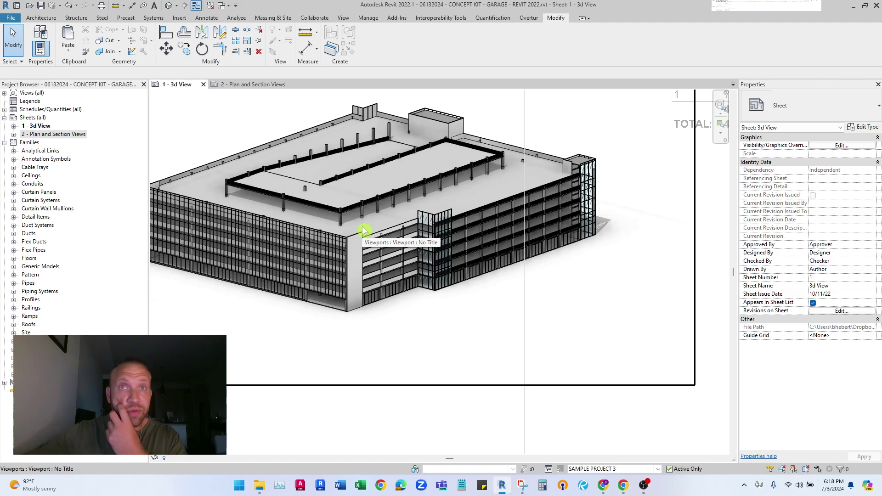
left_click(658, 469)
left_click(636, 458)
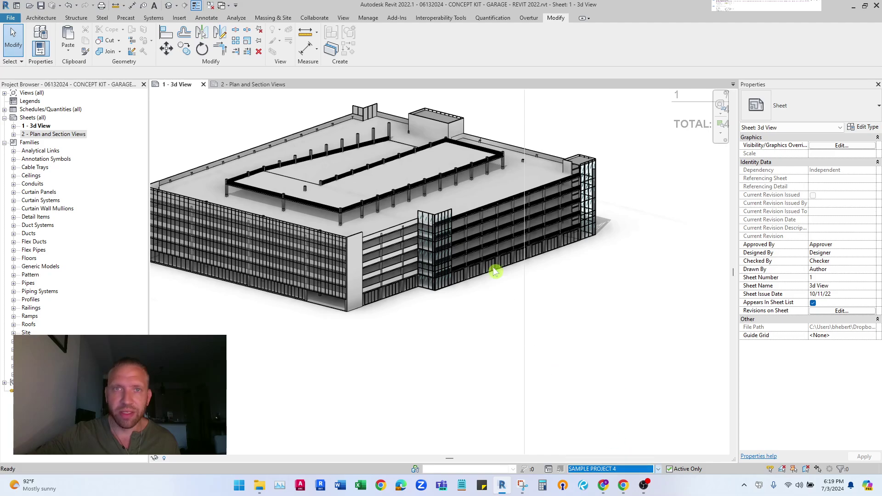
scroll(417, 279, "down", 5)
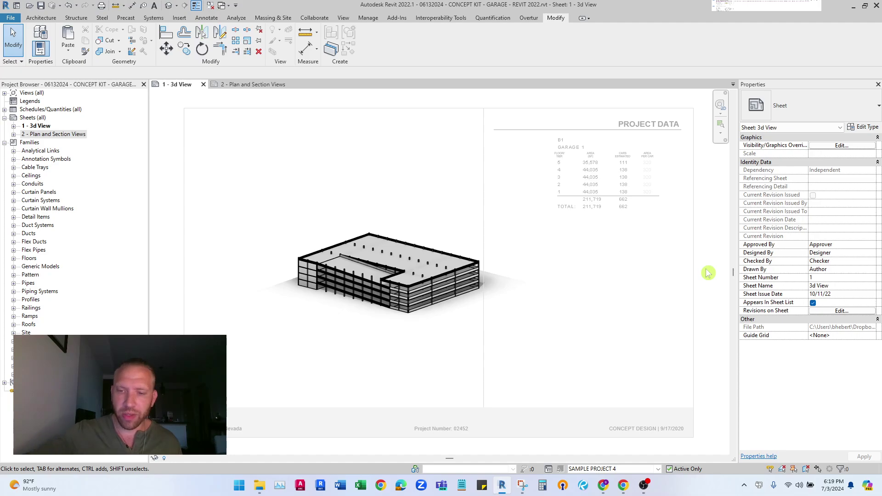
mouse_move(618, 488)
left_click(608, 461)
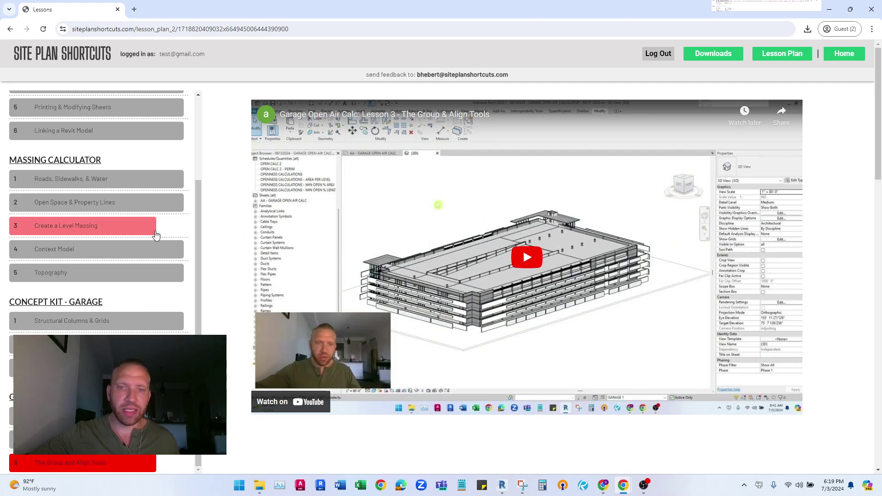
scroll(138, 230, "up", 3)
left_click(130, 118)
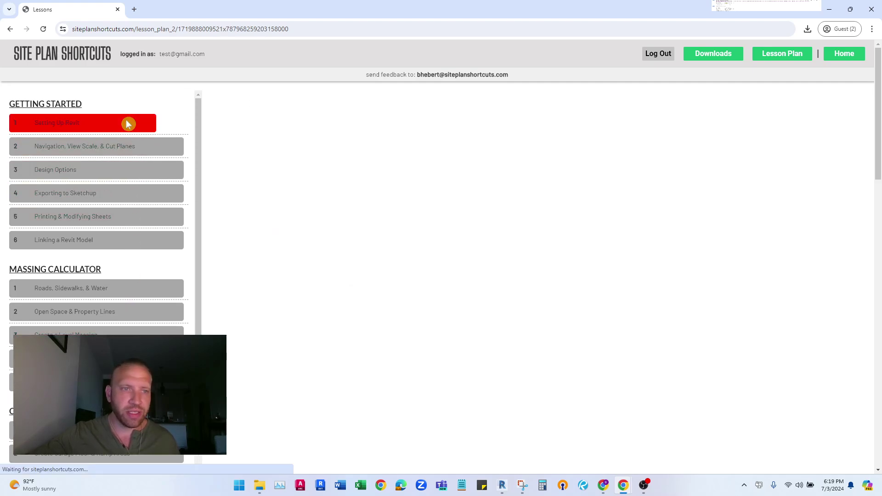
left_click(114, 145)
left_click(106, 170)
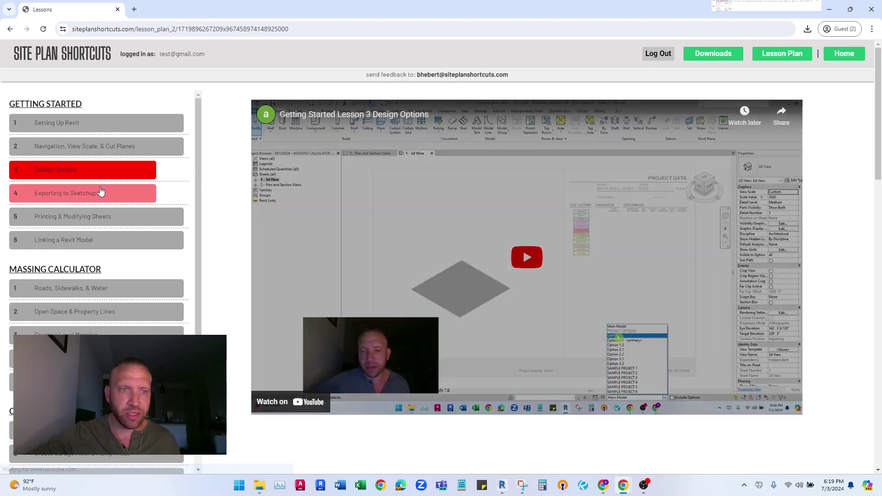
left_click(101, 193)
scroll(101, 193, "down", 2)
left_click(99, 416)
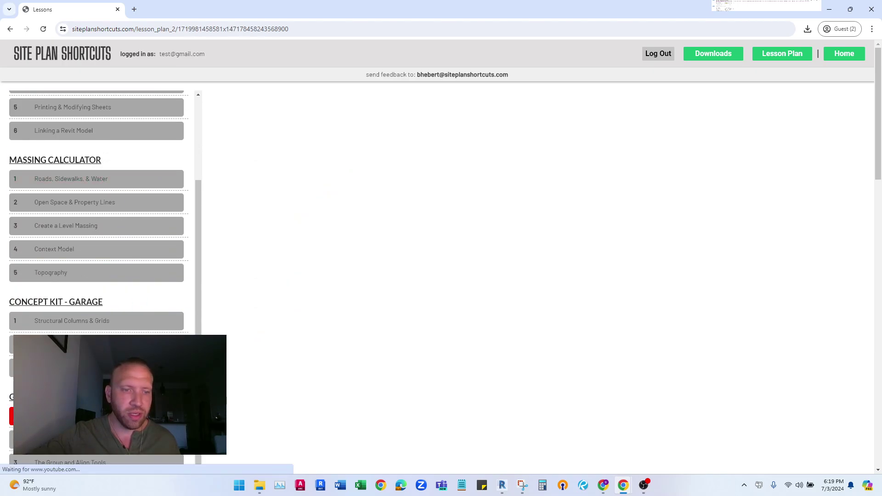
left_click(99, 439)
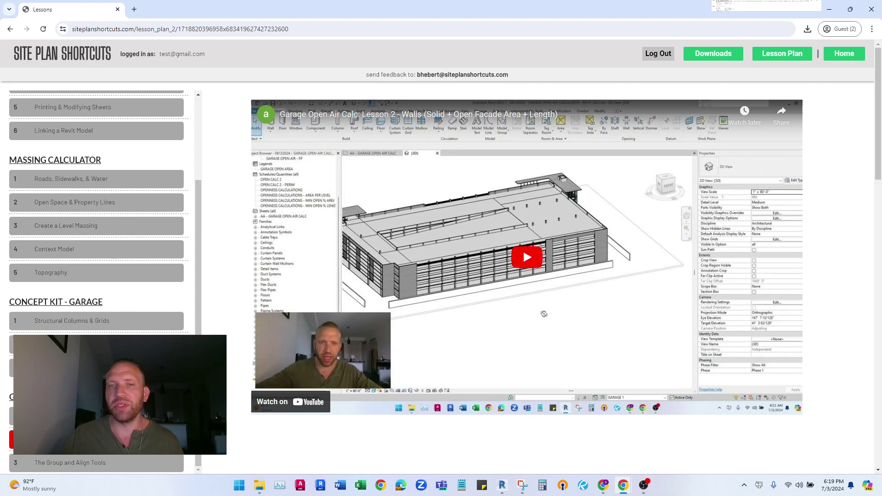
left_click(117, 464)
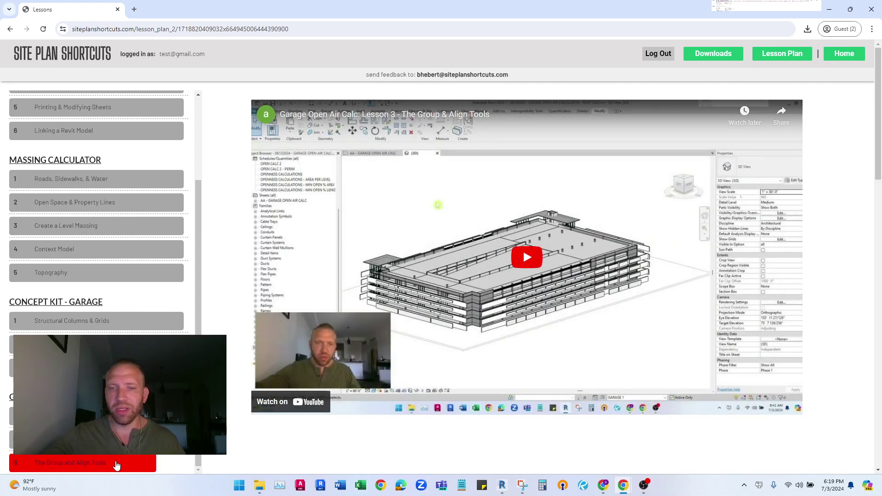
left_click(91, 321)
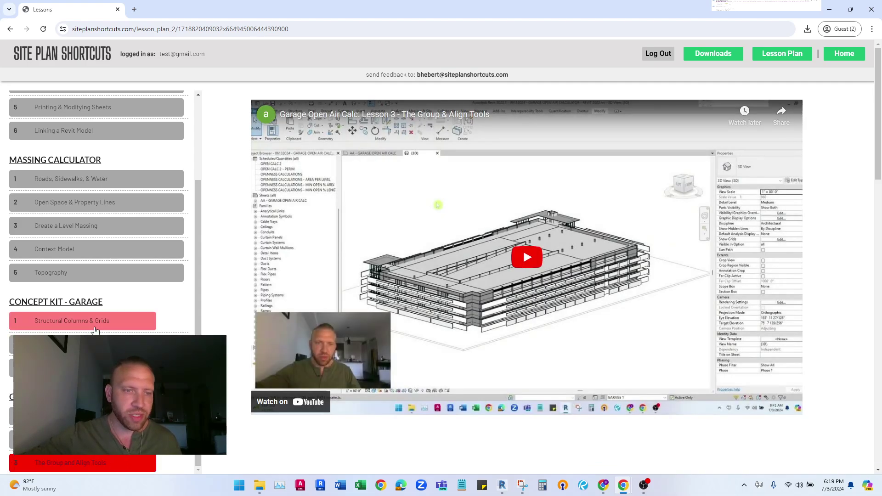
left_click(92, 344)
left_click(92, 367)
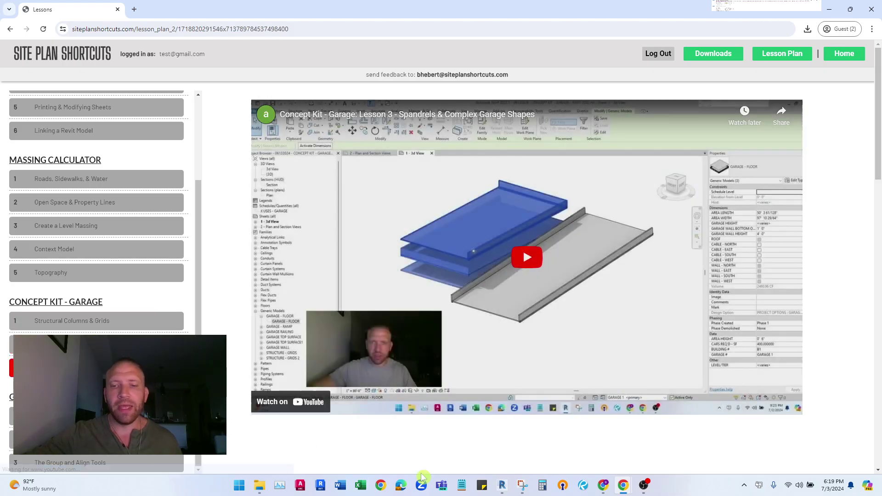
mouse_move(503, 488)
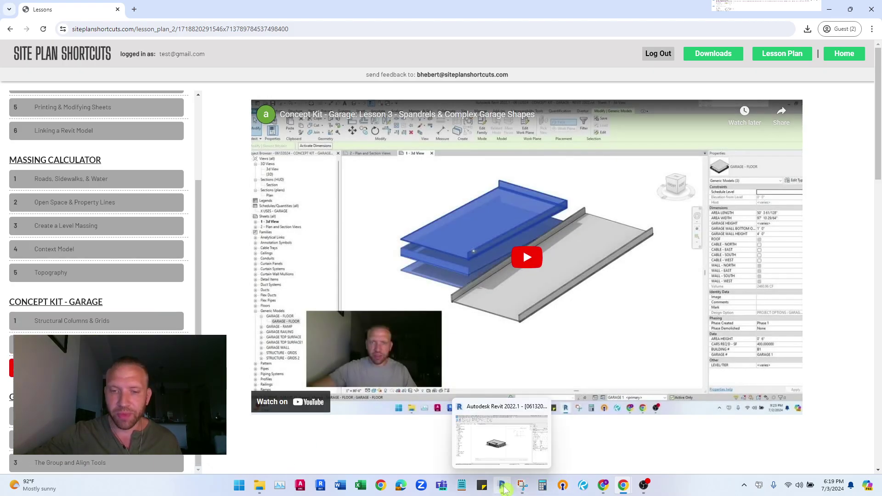
left_click(516, 450)
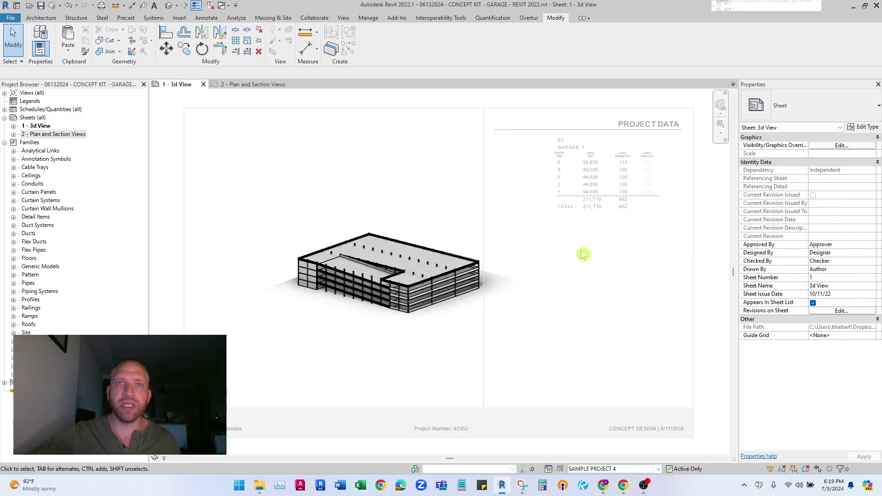